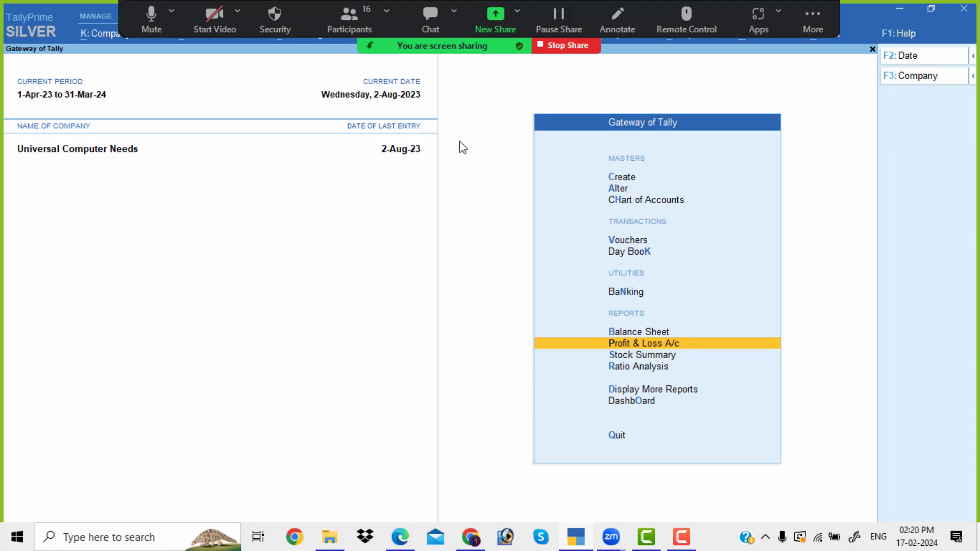
Shut the Universal Computer Needs company and load KADAPA HOME APPLIANCES instead.
{"action": "left_click", "coordinate": [929, 78]}
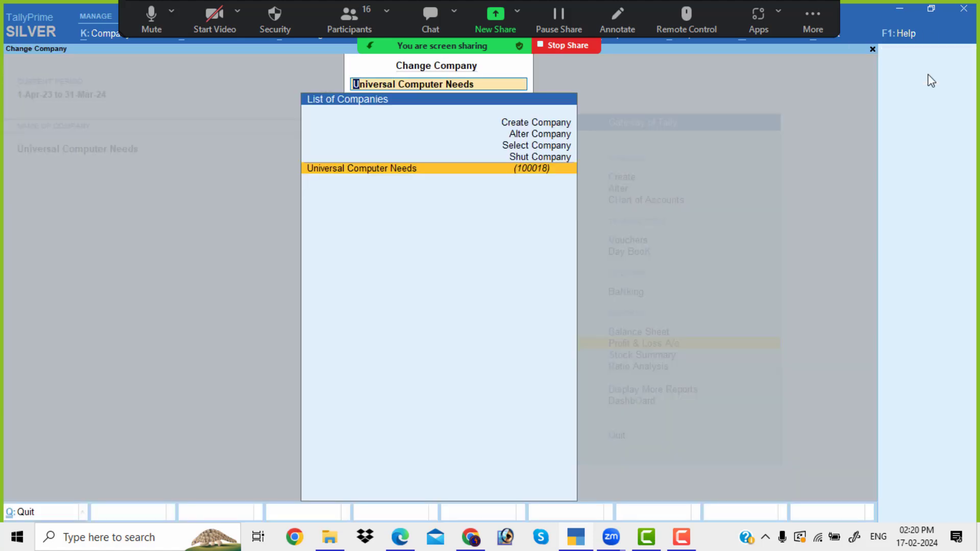
{"action": "key", "text": "Up"}
{"action": "key", "text": "Return"}
{"action": "key", "text": "Return"}
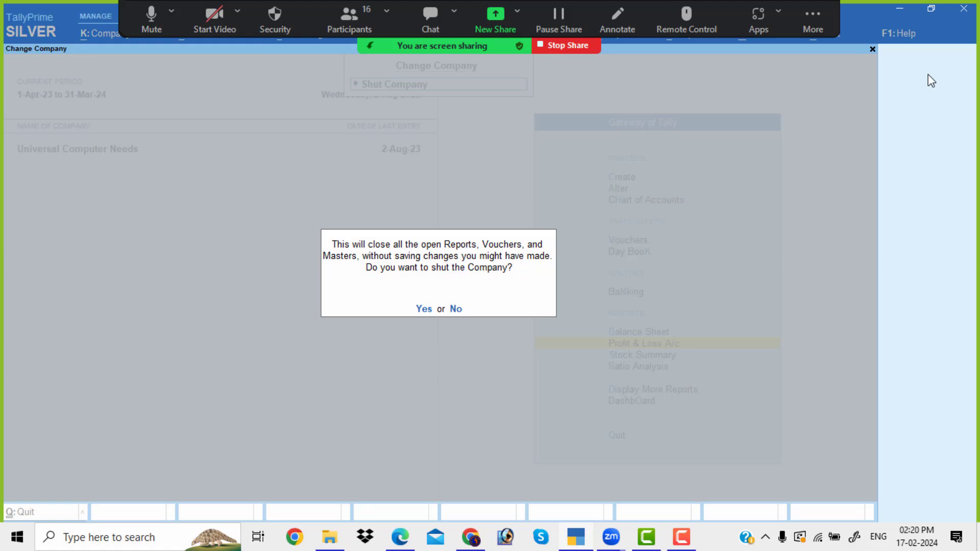
{"action": "key", "text": "Return"}
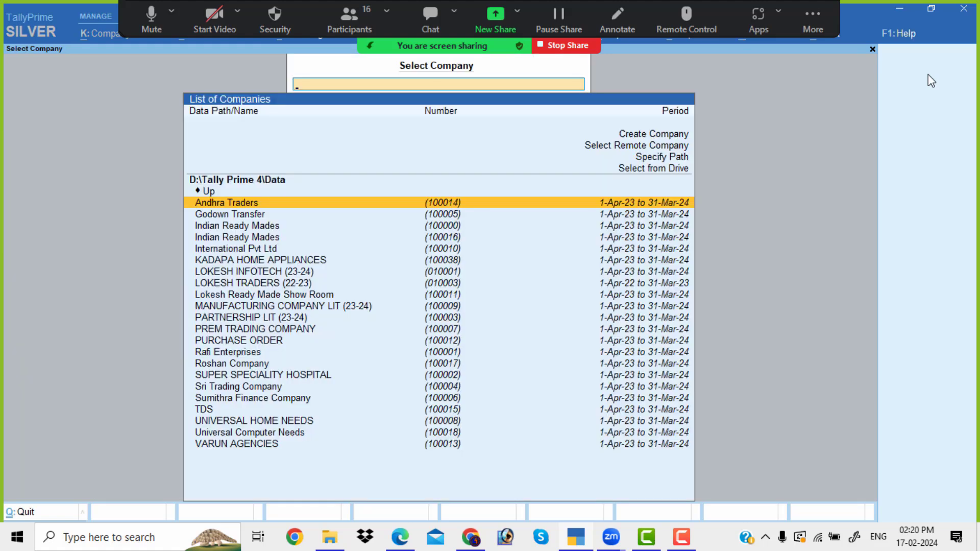
{"action": "type", "text": "kad"}
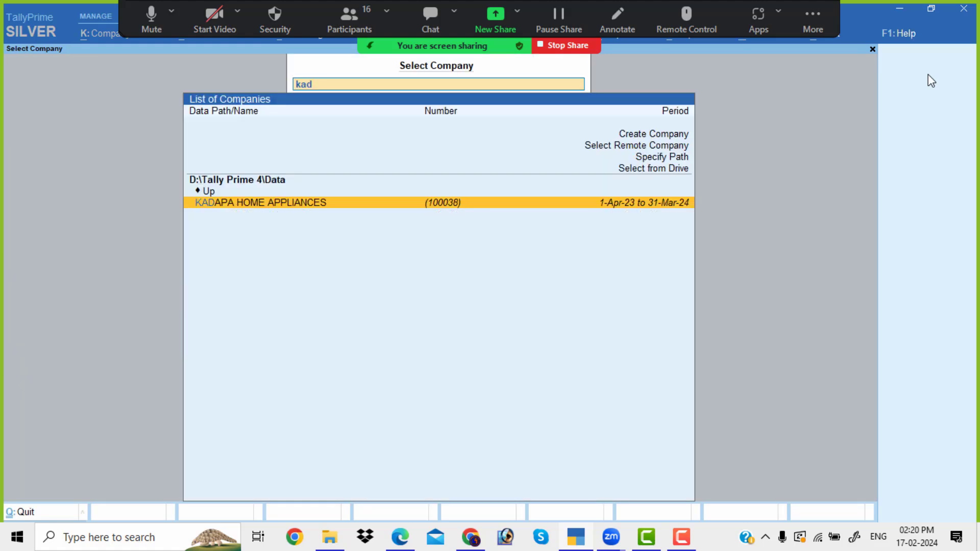
{"action": "key", "text": "Return"}
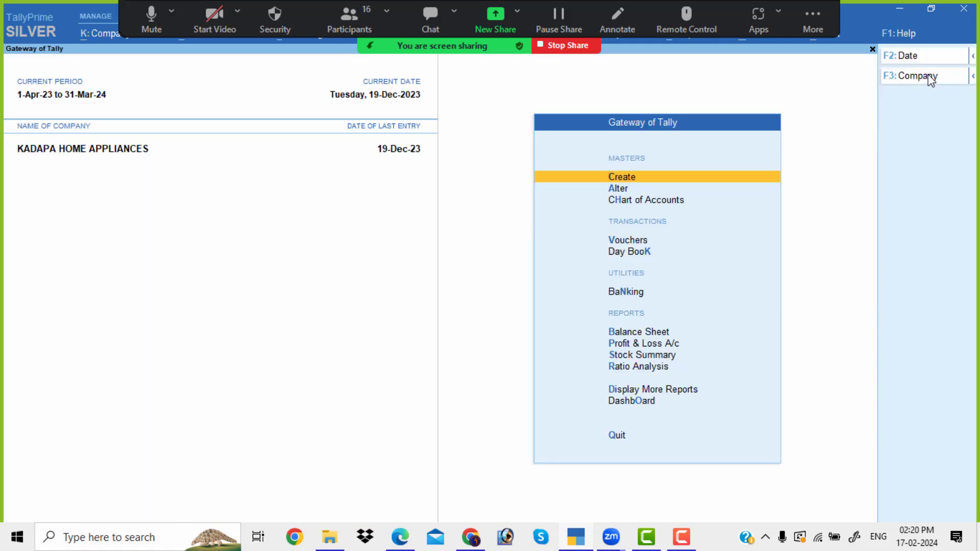
Display the Profit & Loss A/c report for the loaded company in its detailed view.
{"action": "key", "text": "Down"}
{"action": "key", "text": "Down"}
{"action": "key", "text": "Down"}
{"action": "key", "text": "Down"}
{"action": "key", "text": "Down"}
{"action": "key", "text": "Down"}
{"action": "key", "text": "Down"}
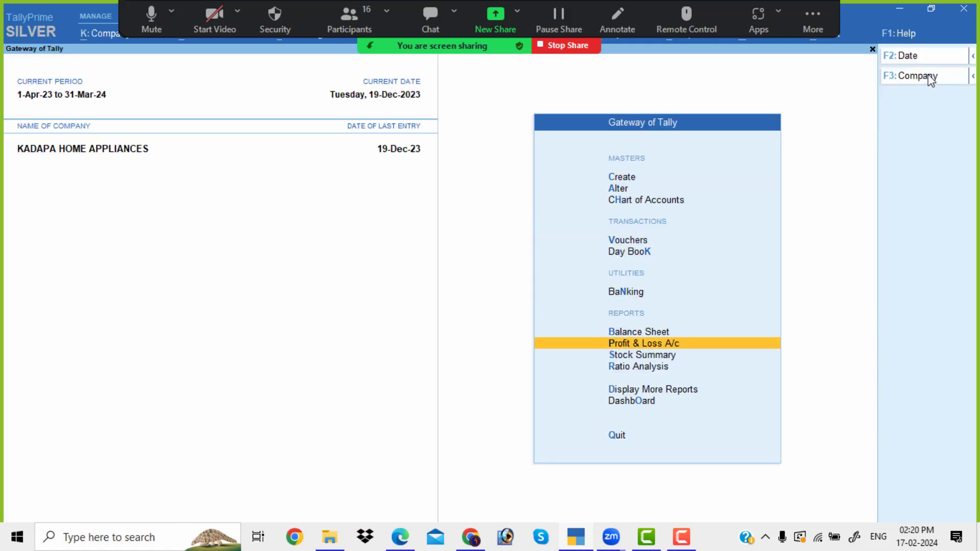
{"action": "key", "text": "Return"}
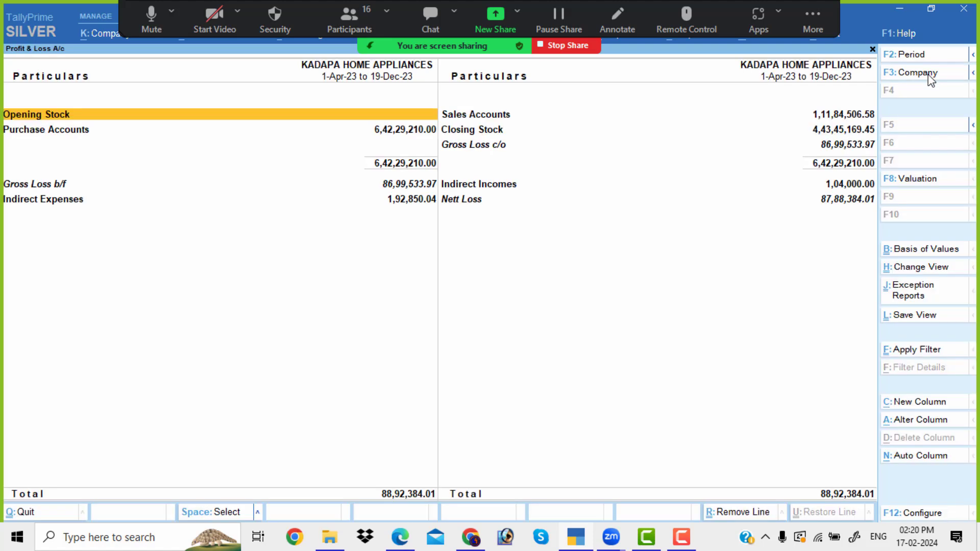
{"action": "key", "text": "alt+F5"}
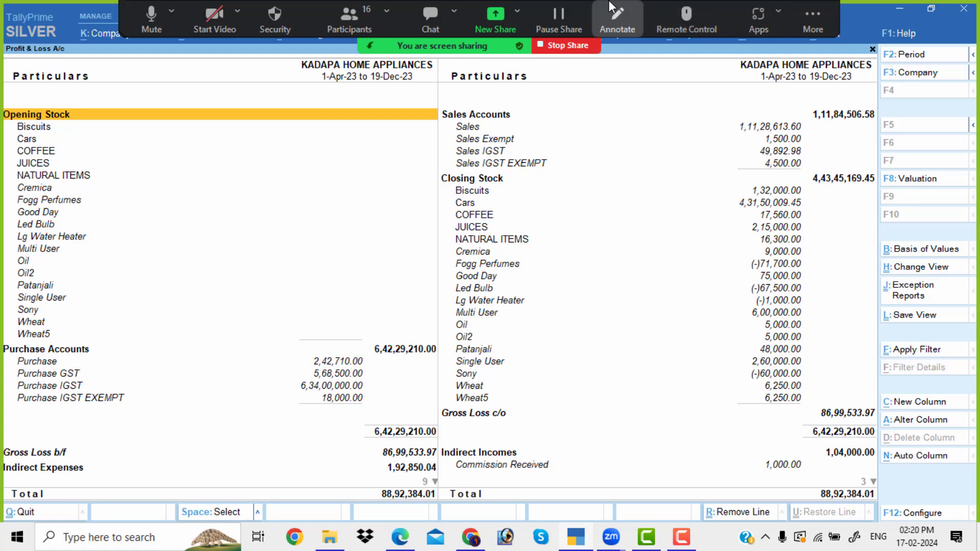
Start exporting the current Profit & Loss A/c report.
{"action": "left_click_drag", "start_coordinate": [585, 1], "coordinate": [603, 486]}
{"action": "left_click", "coordinate": [672, 182]}
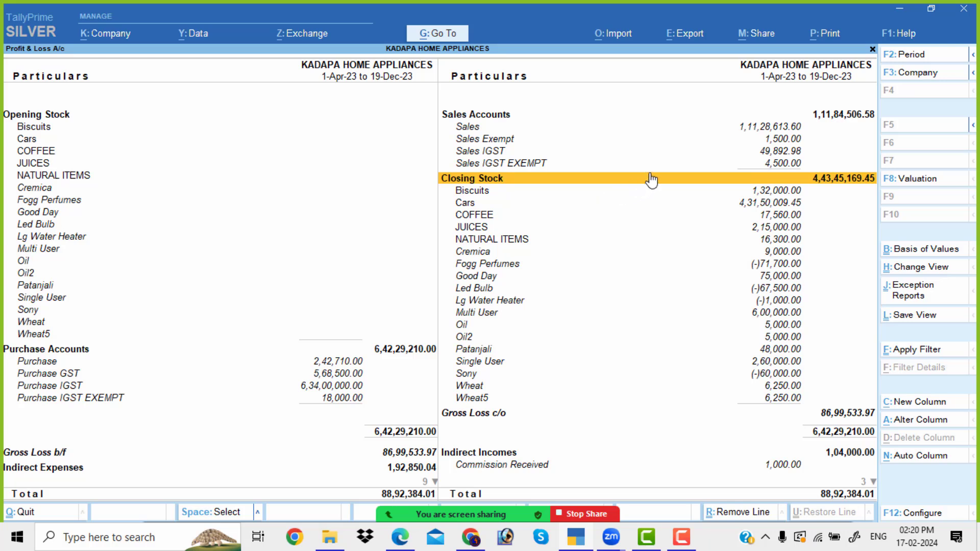
{"action": "left_click", "coordinate": [703, 43]}
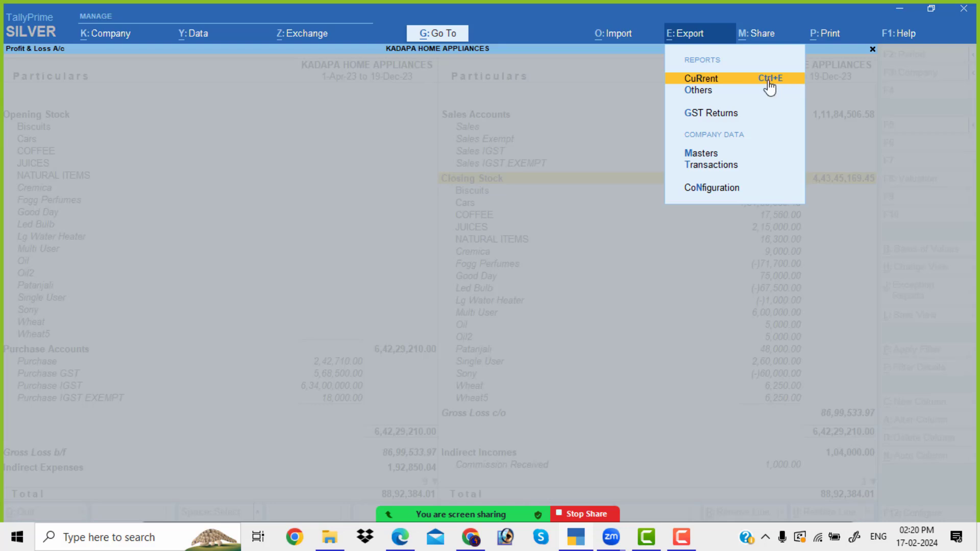
{"action": "left_click", "coordinate": [719, 82]}
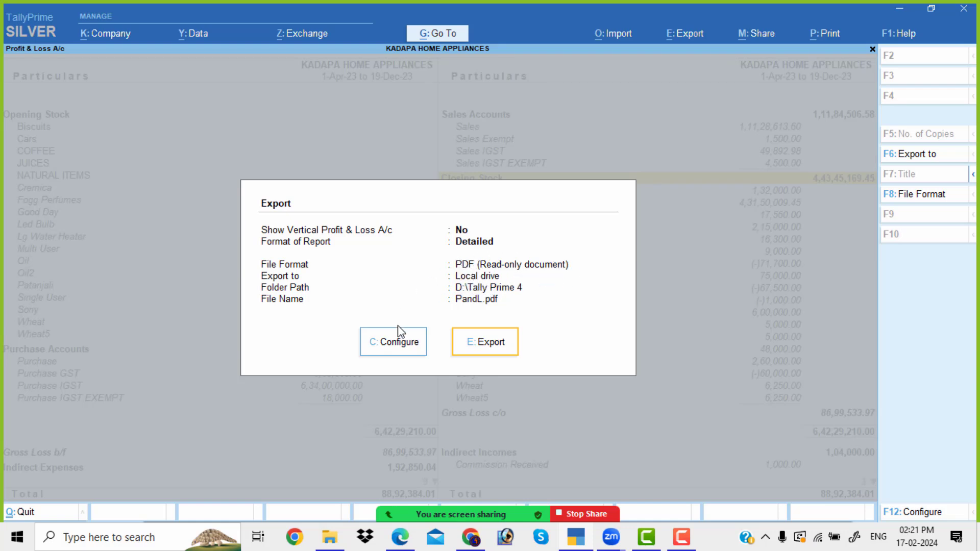
Set the export file format to Excel (Spreadsheet) in the export configuration.
{"action": "left_click", "coordinate": [405, 349]}
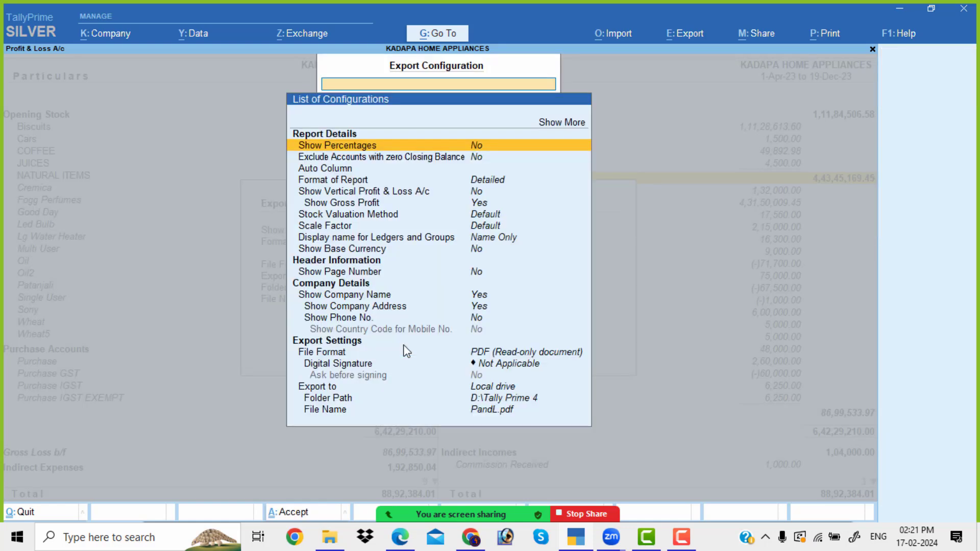
{"action": "left_click", "coordinate": [489, 351]}
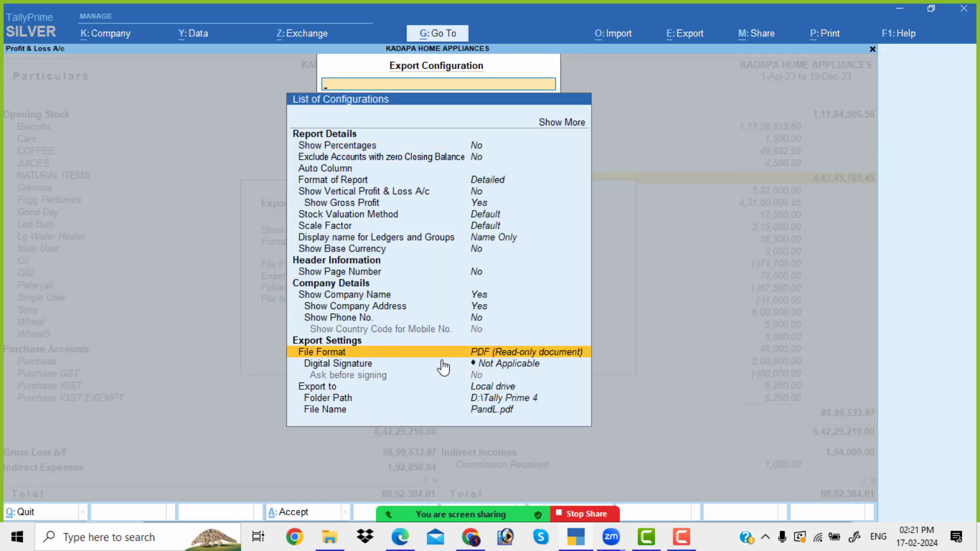
{"action": "key", "text": "Return"}
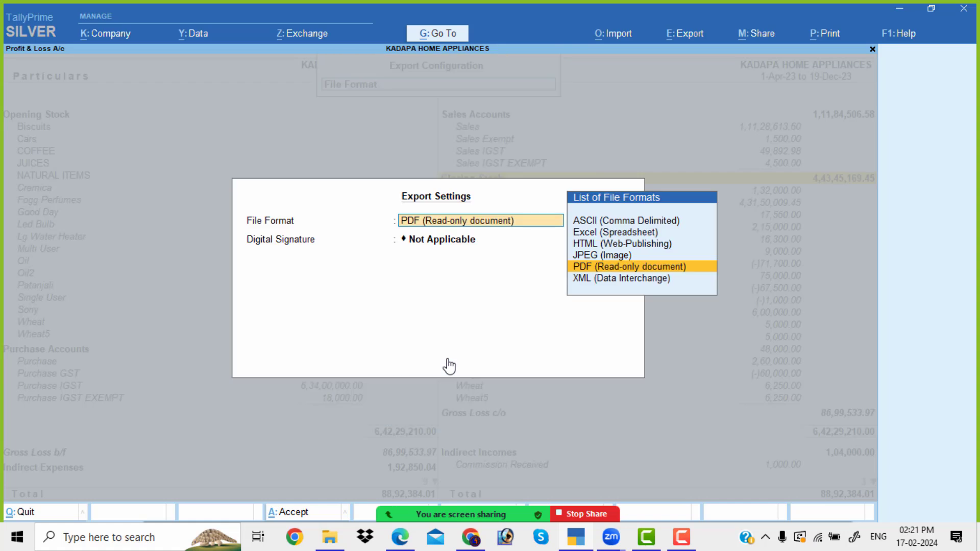
{"action": "key", "text": "Down"}
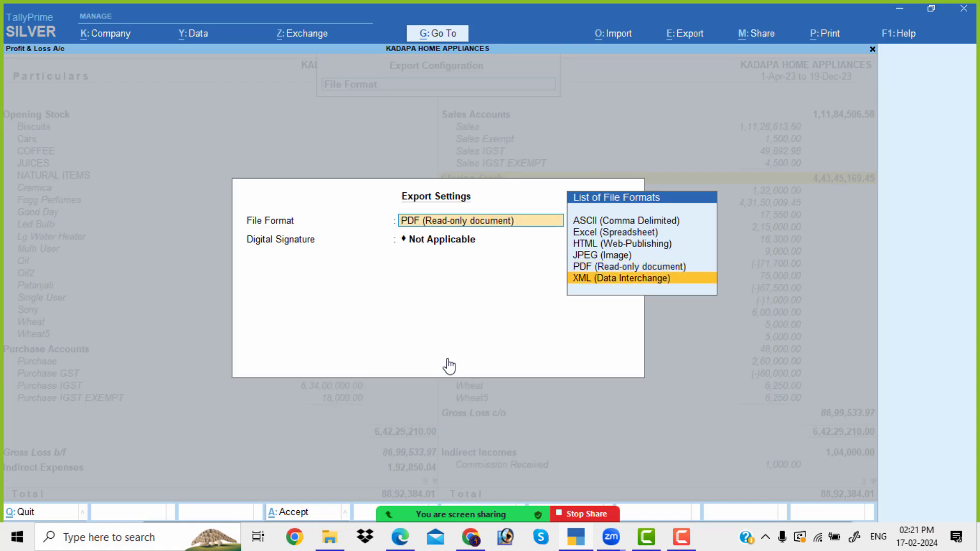
{"action": "key", "text": "Up"}
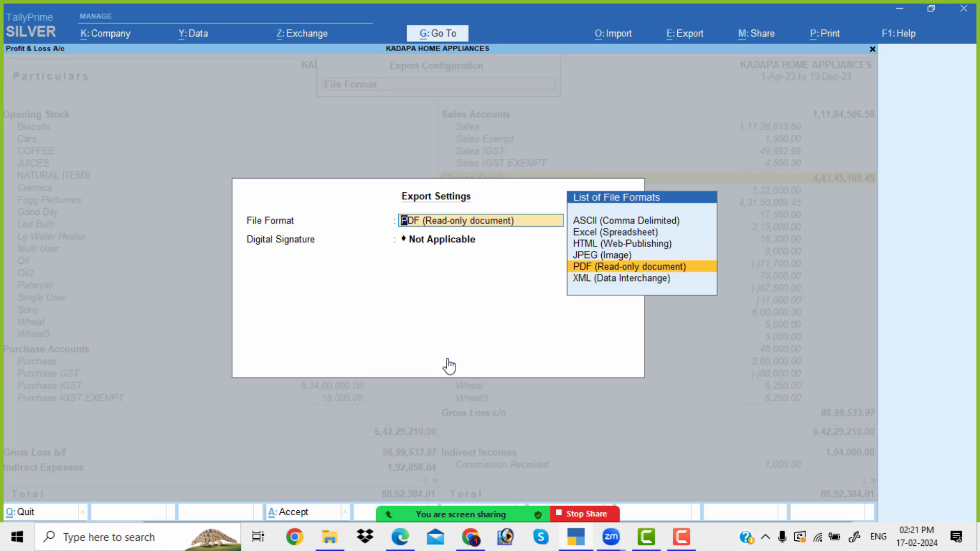
{"action": "key", "text": "Up"}
{"action": "key", "text": "Up"}
{"action": "key", "text": "Up"}
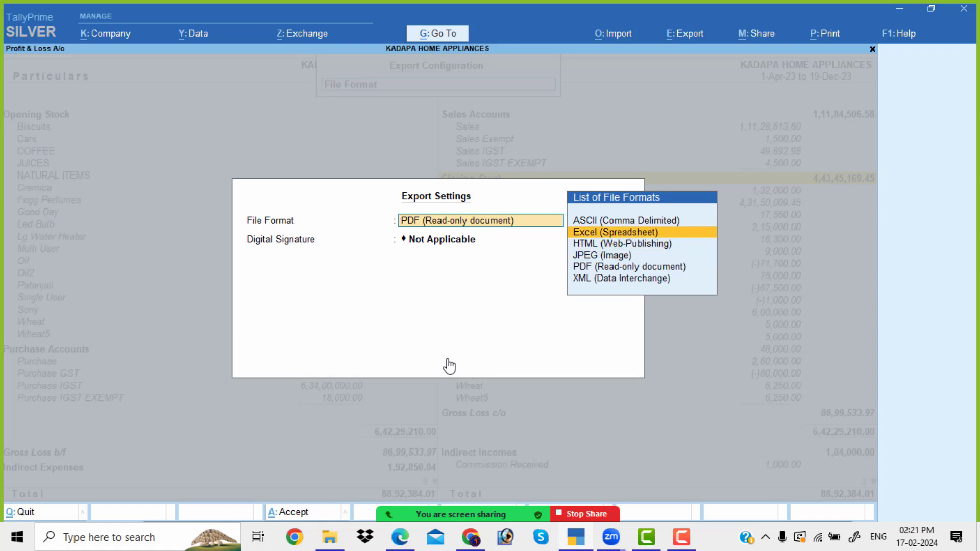
{"action": "key", "text": "Up"}
{"action": "key", "text": "Down"}
{"action": "key", "text": "Return"}
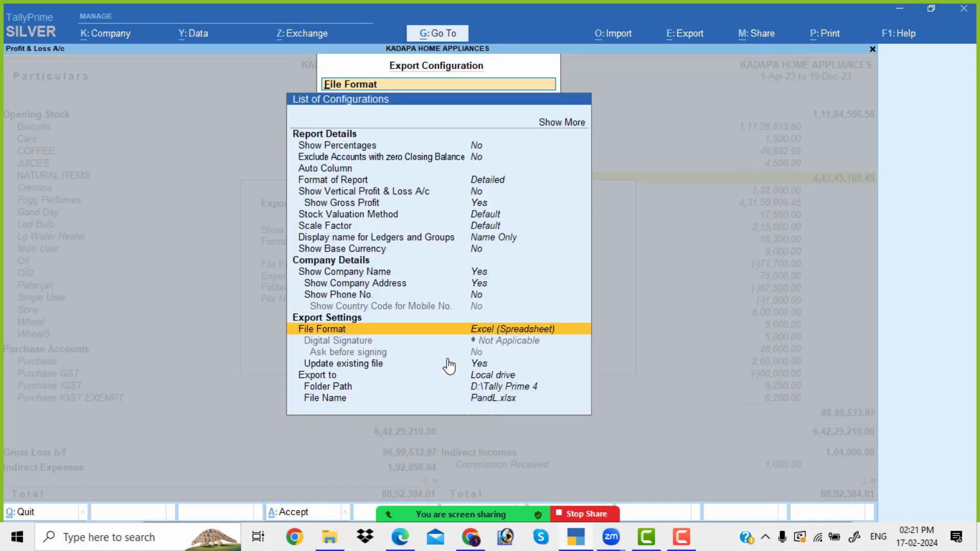
Set the export file name to PandL.xlsx2 and accept the export configuration.
{"action": "key", "text": "Down"}
{"action": "key", "text": "Down"}
{"action": "key", "text": "Down"}
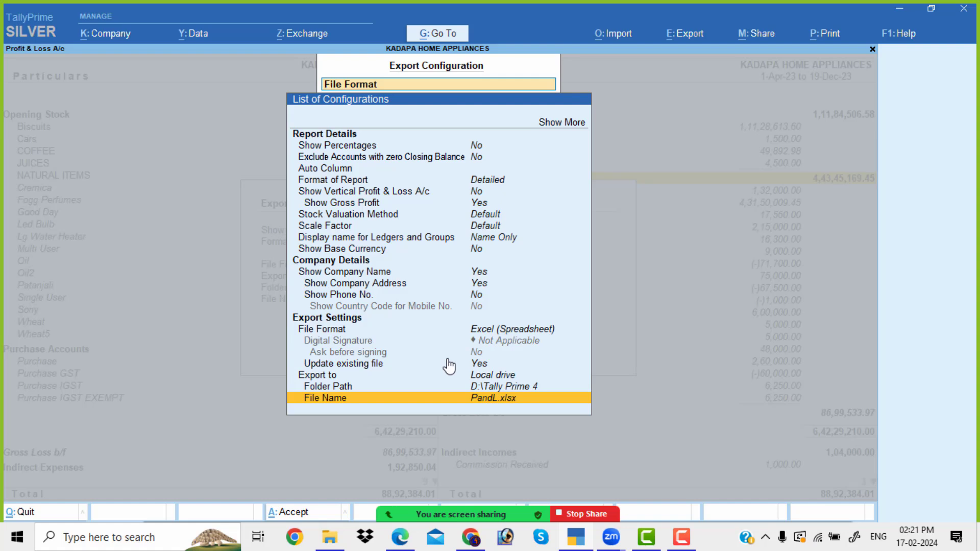
{"action": "key", "text": "Return"}
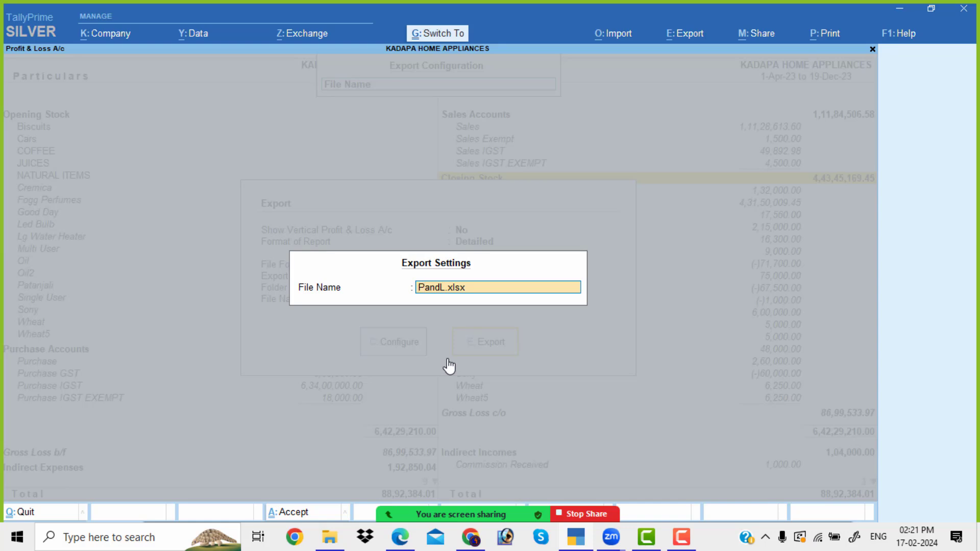
{"action": "key", "text": "End"}
{"action": "type", "text": "2"}
{"action": "key", "text": "Return"}
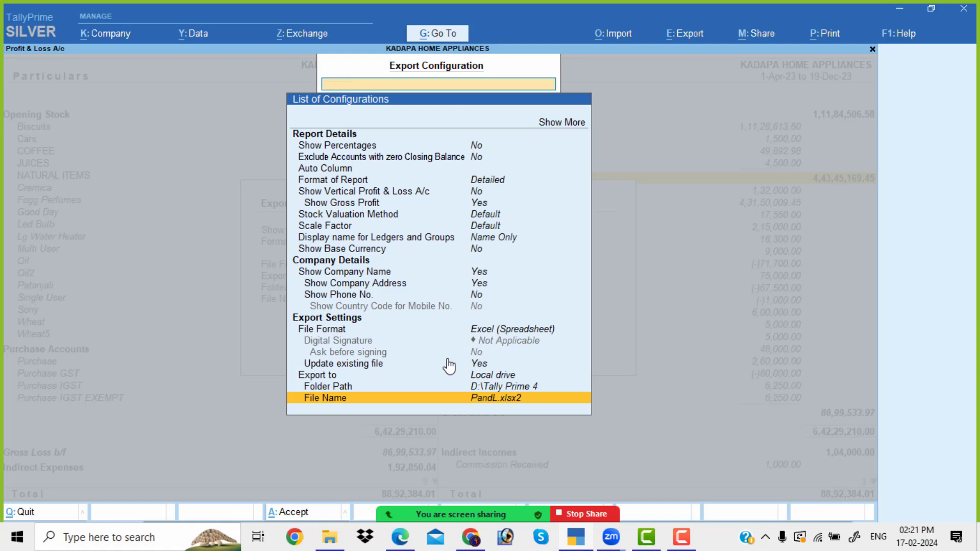
{"action": "key", "text": "ctrl+a"}
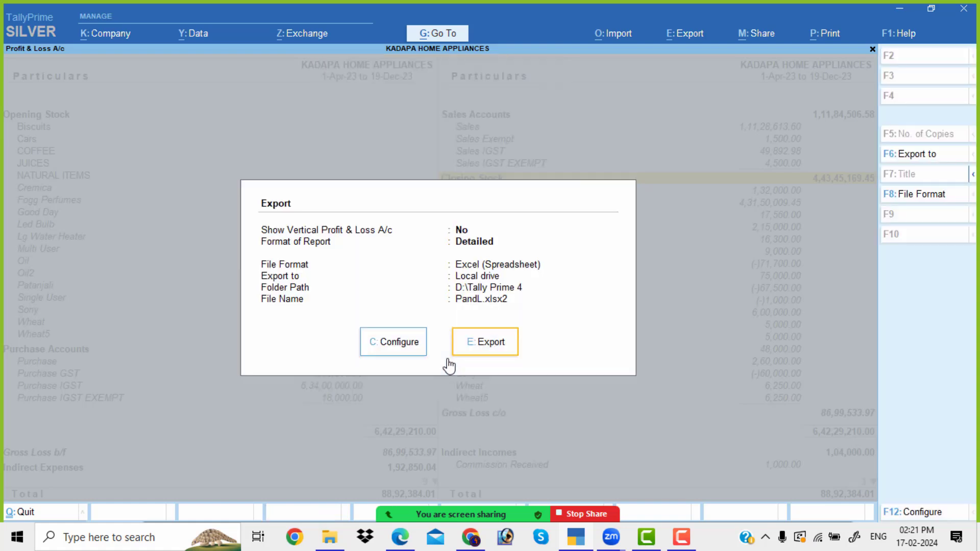
Export the report and open the file in Excel despite the format mismatch, looking through the exported sheet.
{"action": "left_click", "coordinate": [489, 342]}
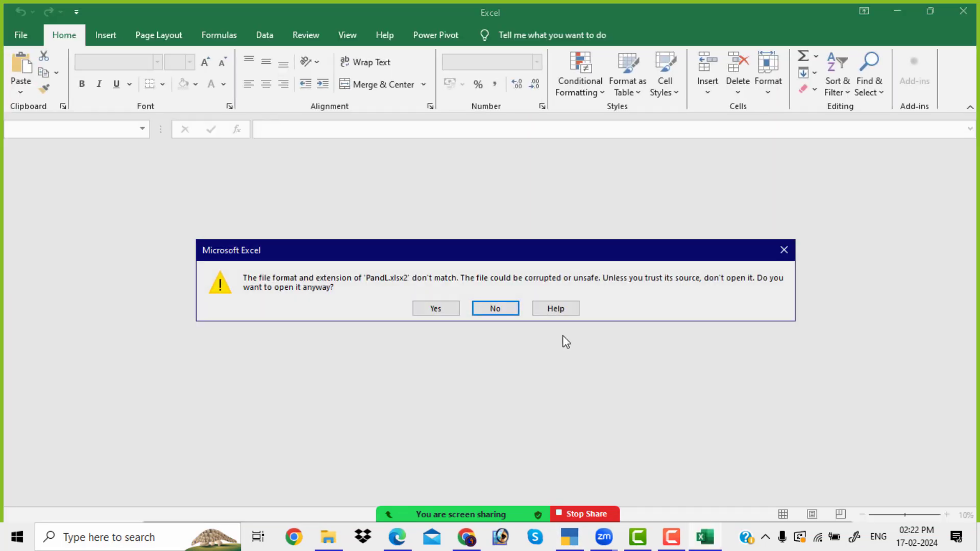
{"action": "left_click", "coordinate": [435, 308]}
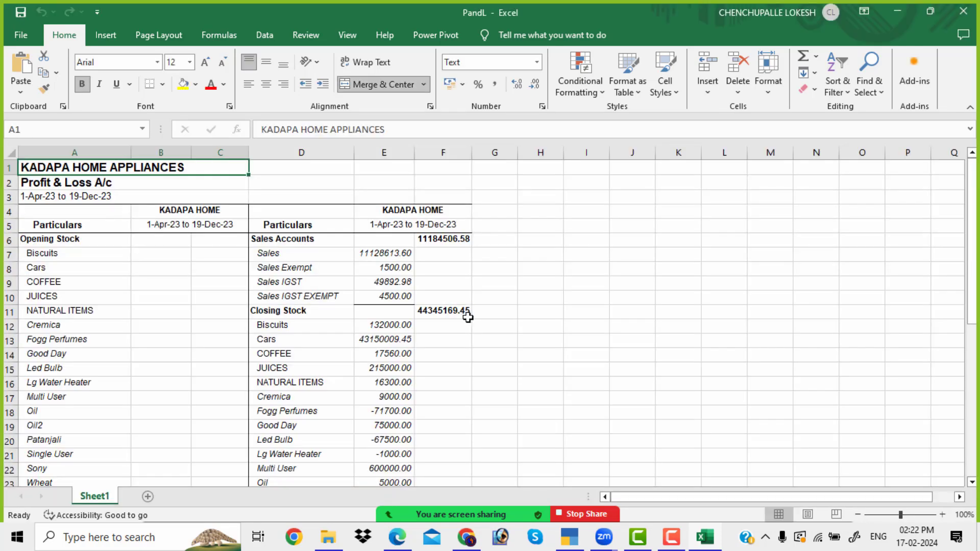
{"action": "scroll", "coordinate": [380, 332], "scroll_direction": "down", "scroll_amount": 1}
{"action": "scroll", "coordinate": [380, 332], "scroll_direction": "down", "scroll_amount": 10}
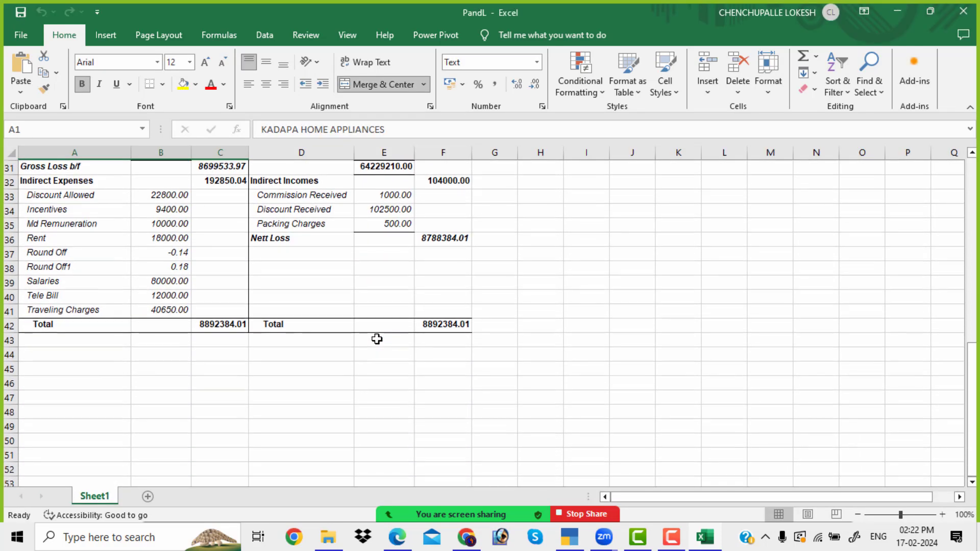
{"action": "scroll", "coordinate": [375, 341], "scroll_direction": "up", "scroll_amount": 10}
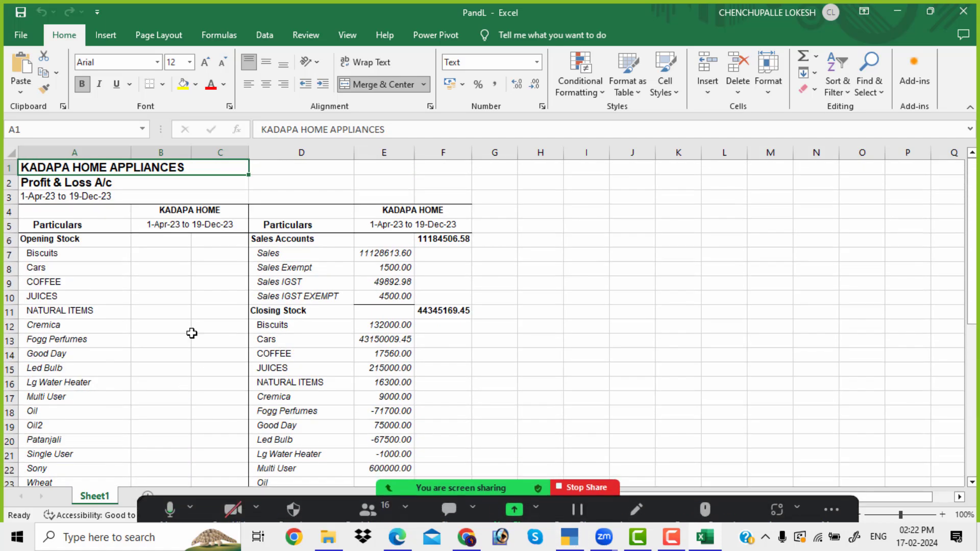
Change the Fogg Perfumes closing stock value in cell E18 to 852522.
{"action": "scroll", "coordinate": [194, 301], "scroll_direction": "down", "scroll_amount": 3}
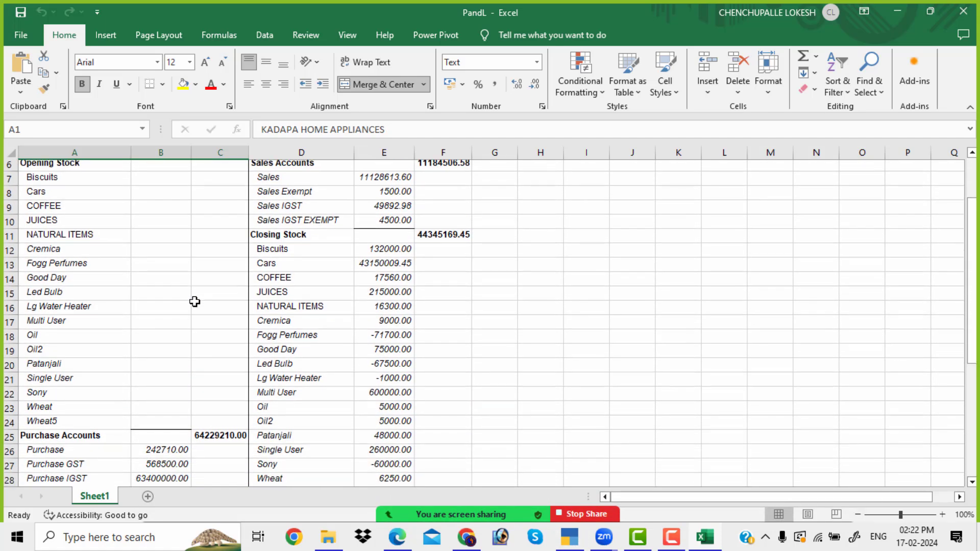
{"action": "left_click", "coordinate": [382, 284]}
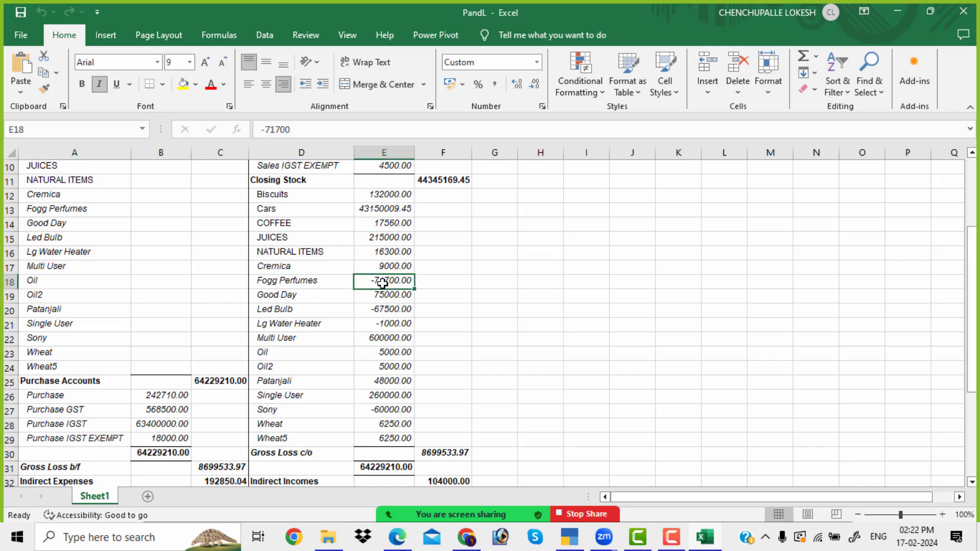
{"action": "type", "text": "8"}
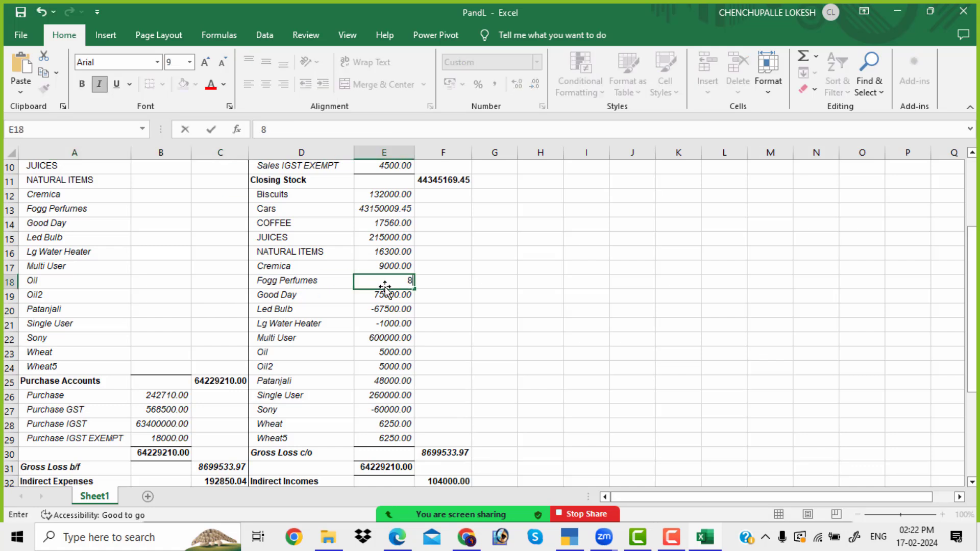
{"action": "type", "text": "52522"}
{"action": "key", "text": "Return"}
Change the Lg Water Heater closing stock value in cell E21 to 414785.
{"action": "key", "text": "Return"}
{"action": "key", "text": "Return"}
{"action": "type", "text": "41478"}
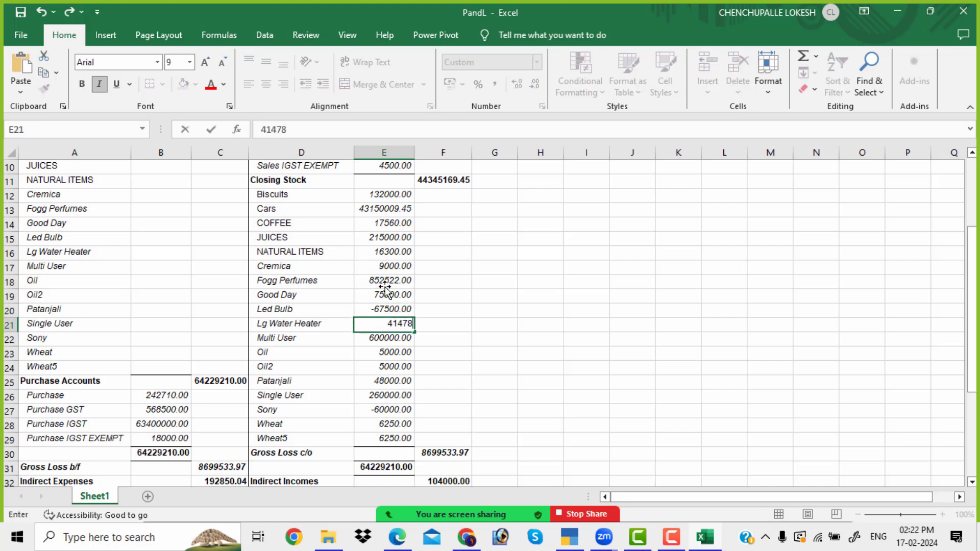
{"action": "type", "text": "5"}
{"action": "key", "text": "Return"}
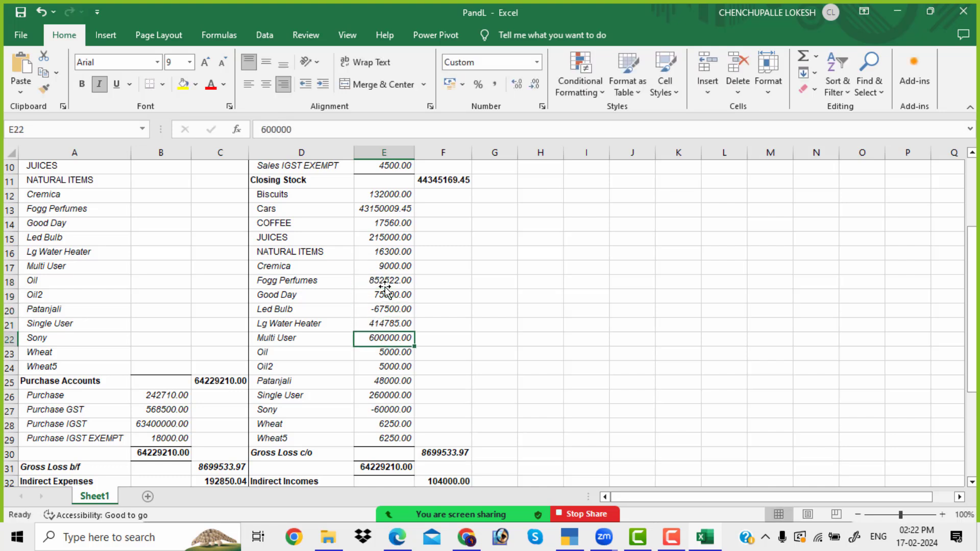
Change the Multi User closing stock value in cell E22 to -9545252 and review the sheet's totals.
{"action": "type", "text": "-9545"}
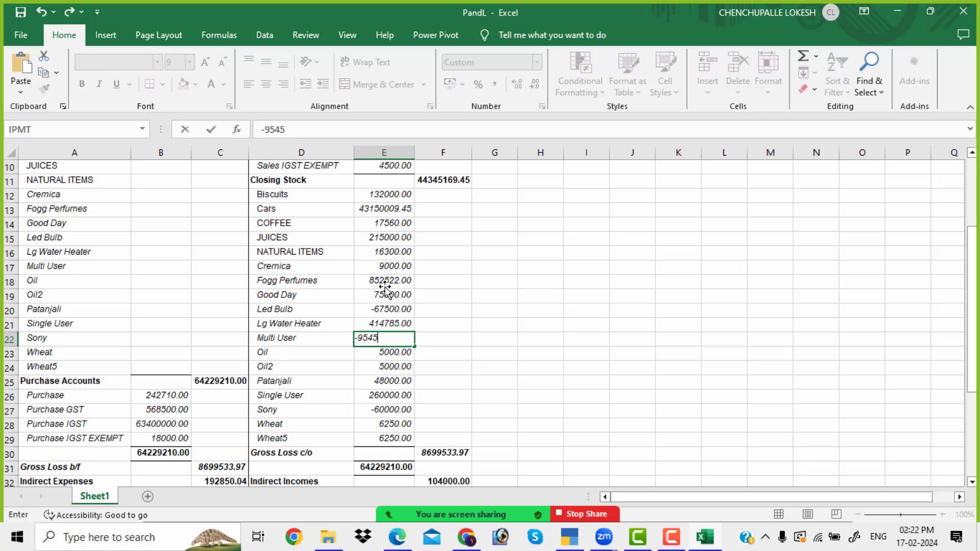
{"action": "type", "text": "2525"}
{"action": "key", "text": "Return"}
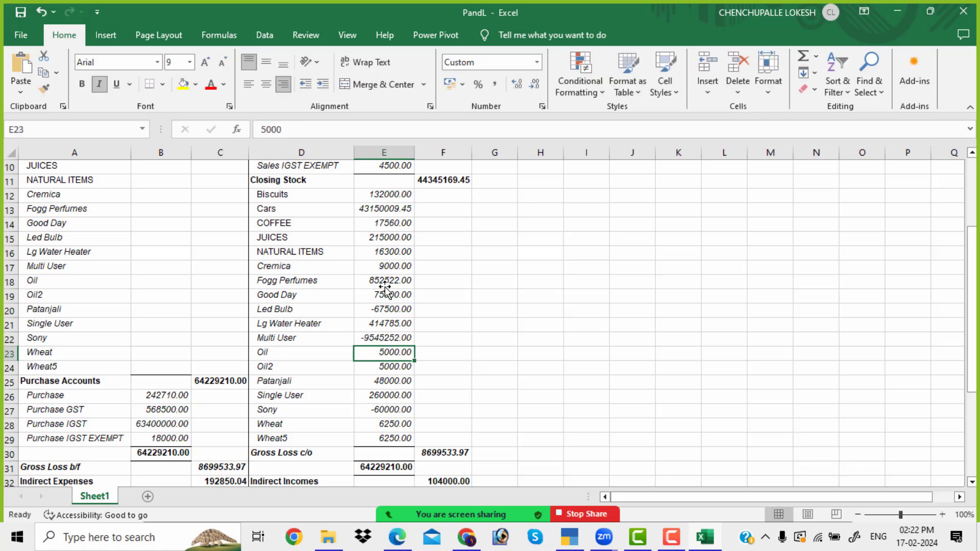
{"action": "scroll", "coordinate": [384, 287], "scroll_direction": "down", "scroll_amount": 5}
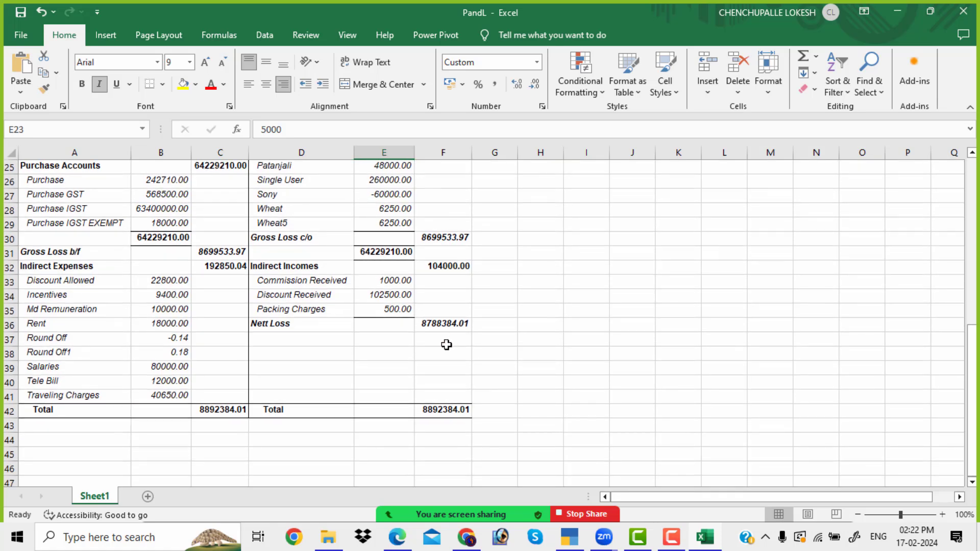
{"action": "scroll", "coordinate": [368, 339], "scroll_direction": "up", "scroll_amount": 8}
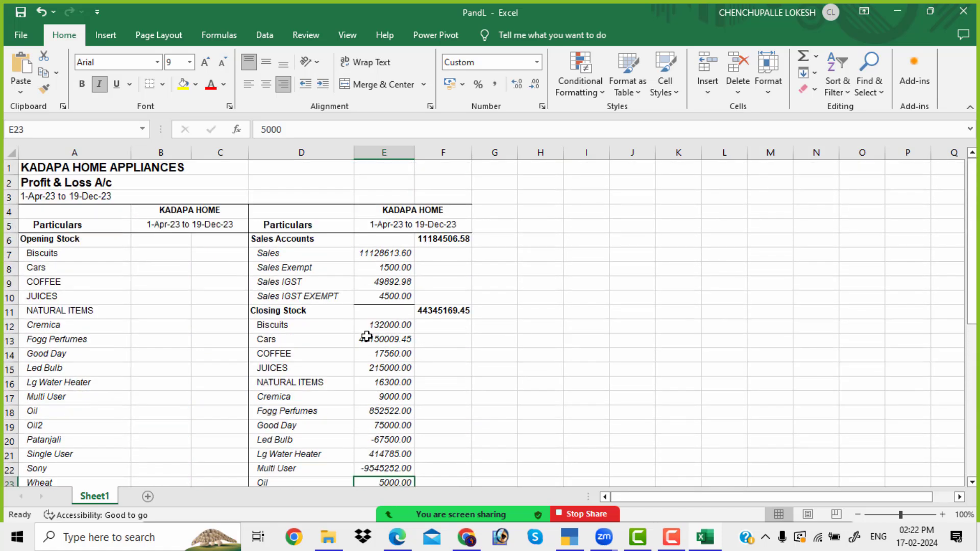
Close the PandL workbook without saving the changes.
{"action": "left_click", "coordinate": [963, 11]}
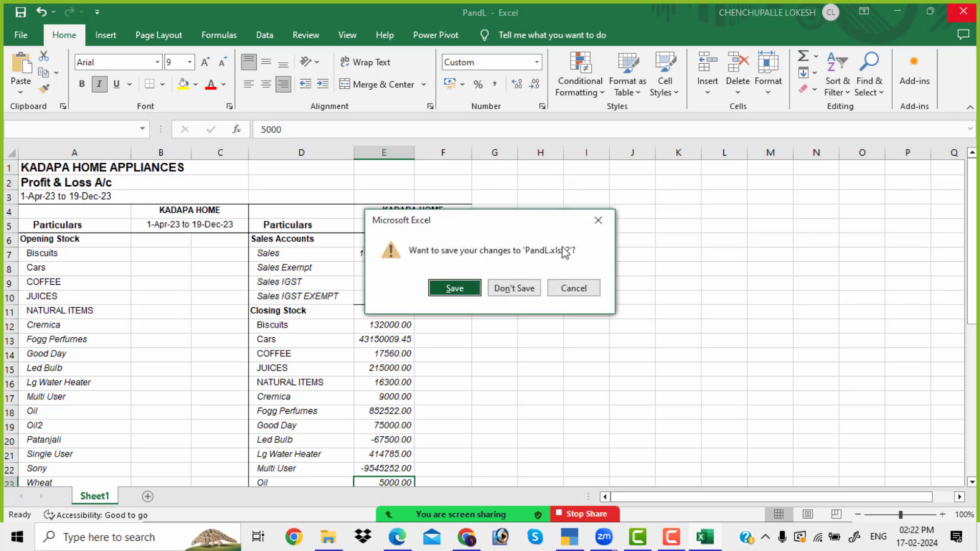
{"action": "left_click", "coordinate": [520, 293]}
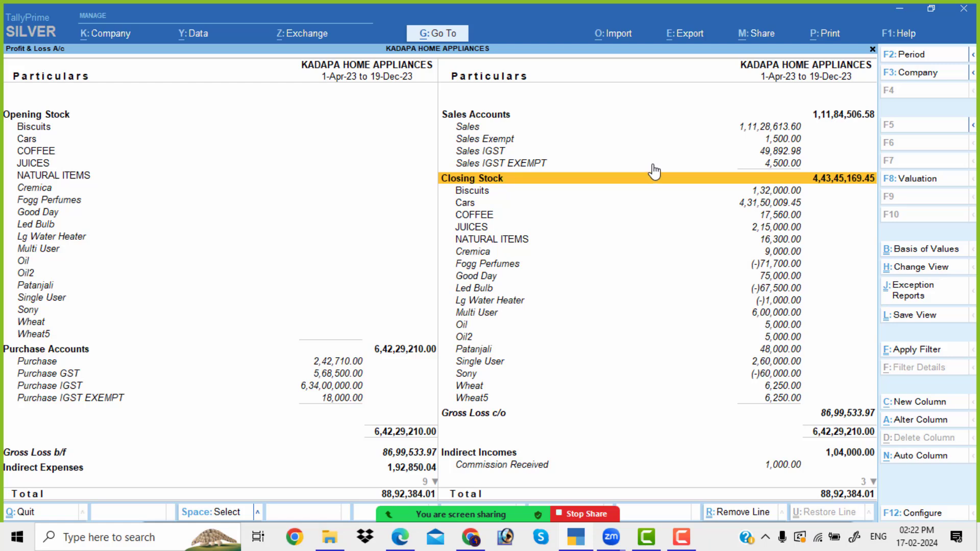
Set the current report's export file format to PDF (Read-only document), with the digital signature as Not Applicable.
{"action": "left_click", "coordinate": [694, 41]}
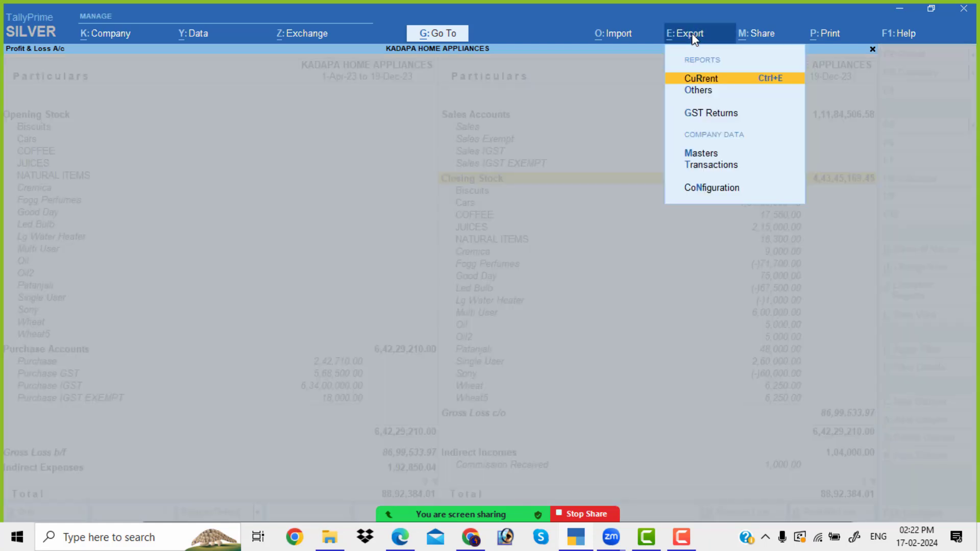
{"action": "left_click", "coordinate": [717, 83]}
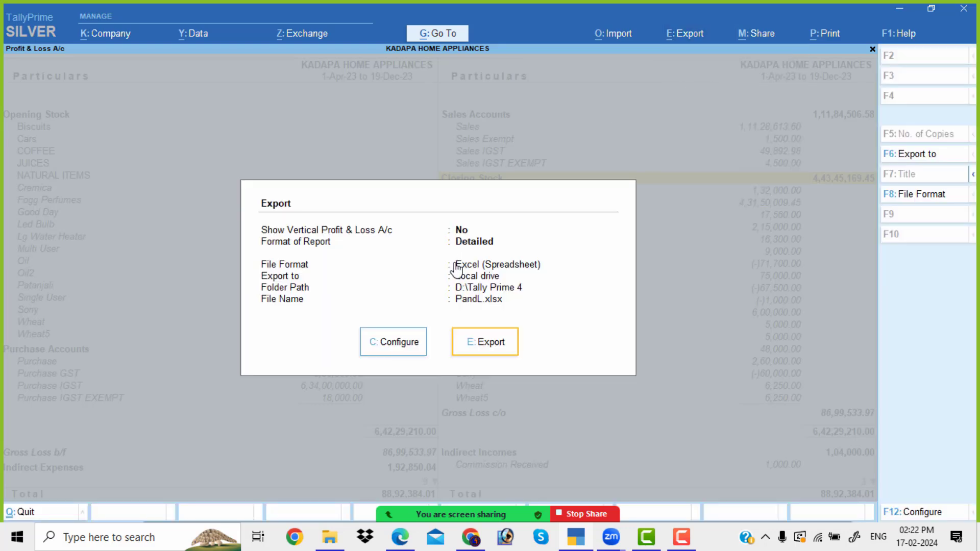
{"action": "left_click", "coordinate": [405, 349]}
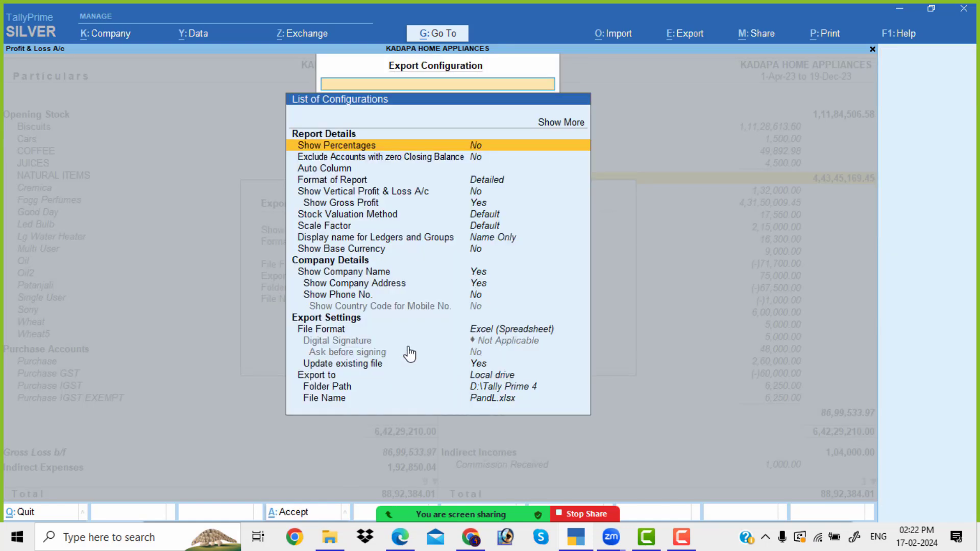
{"action": "left_click", "coordinate": [482, 332]}
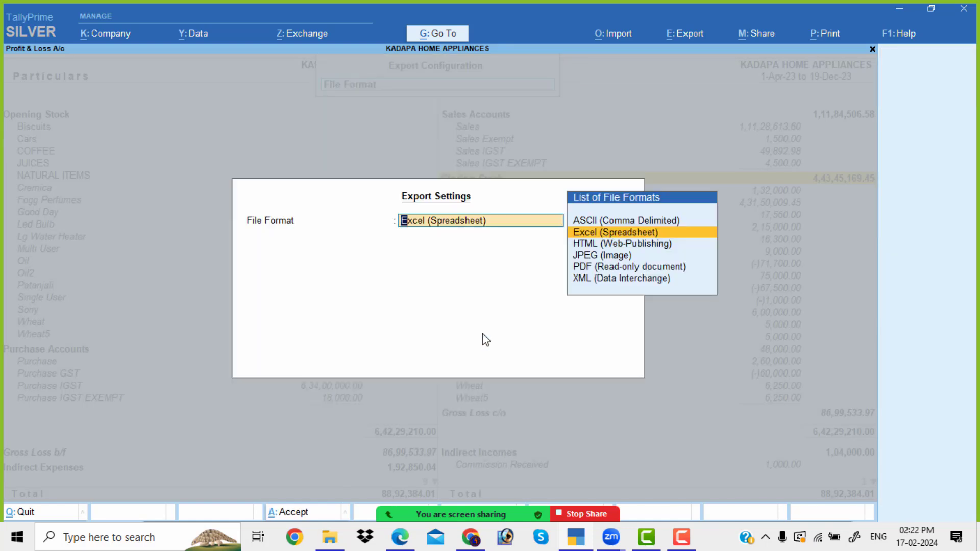
{"action": "key", "text": "Down"}
{"action": "key", "text": "Down"}
{"action": "key", "text": "Down"}
{"action": "key", "text": "Return"}
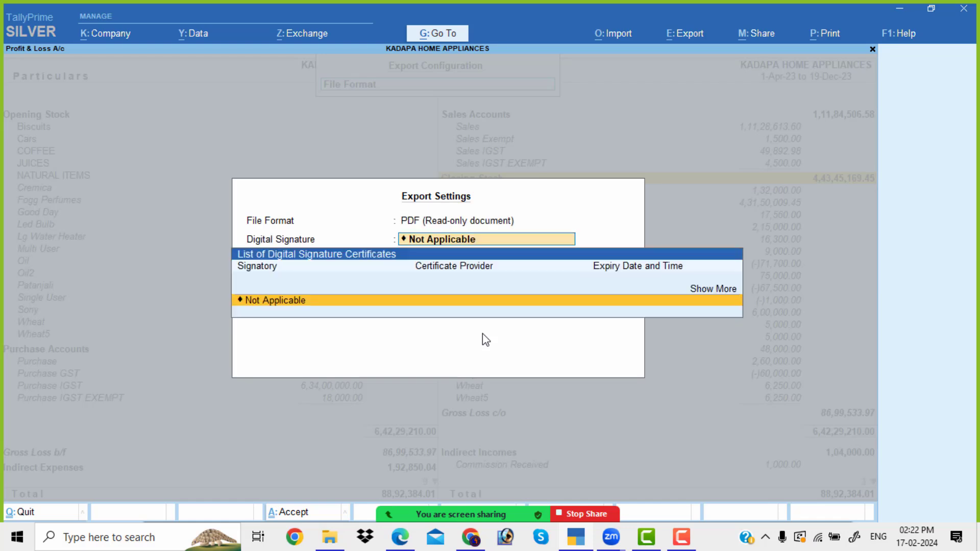
{"action": "key", "text": "Return"}
Set the export file name to PandL.pdf89 and accept the export configuration.
{"action": "key", "text": "Down"}
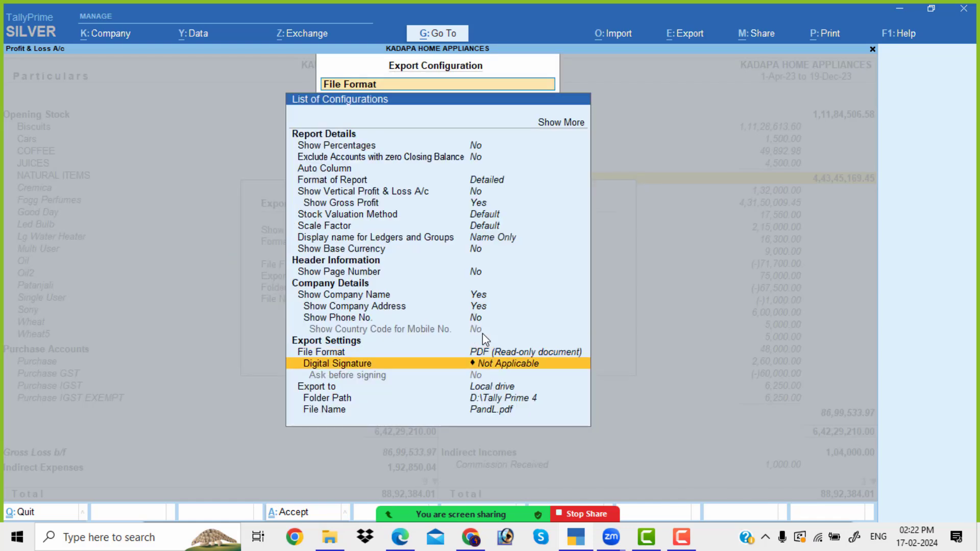
{"action": "key", "text": "Down"}
{"action": "key", "text": "Down"}
{"action": "key", "text": "Down"}
{"action": "key", "text": "Return"}
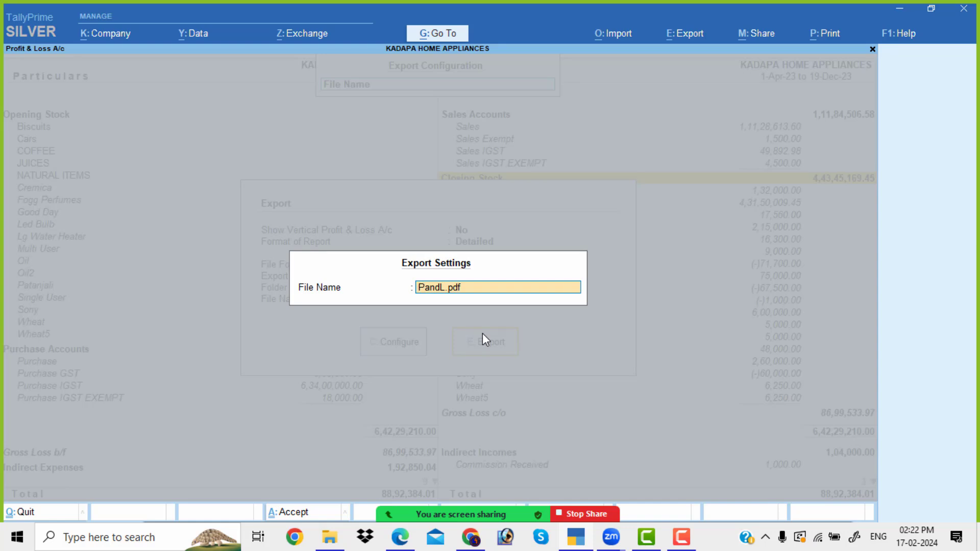
{"action": "key", "text": "End"}
{"action": "type", "text": "89"}
{"action": "key", "text": "Return"}
{"action": "key", "text": "ctrl+a"}
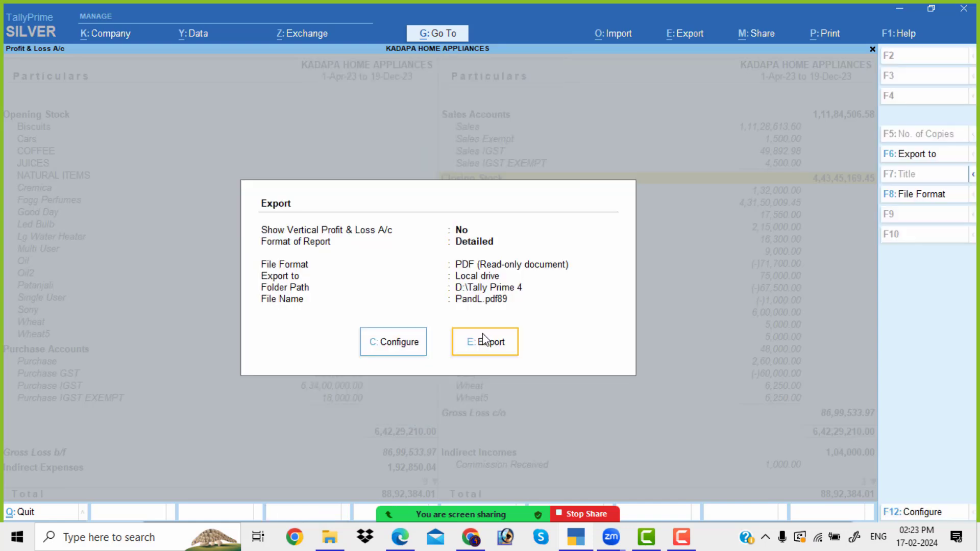
Export the Profit & Loss A/c as PDF and look through the opened file before closing the browser.
{"action": "left_click", "coordinate": [499, 351]}
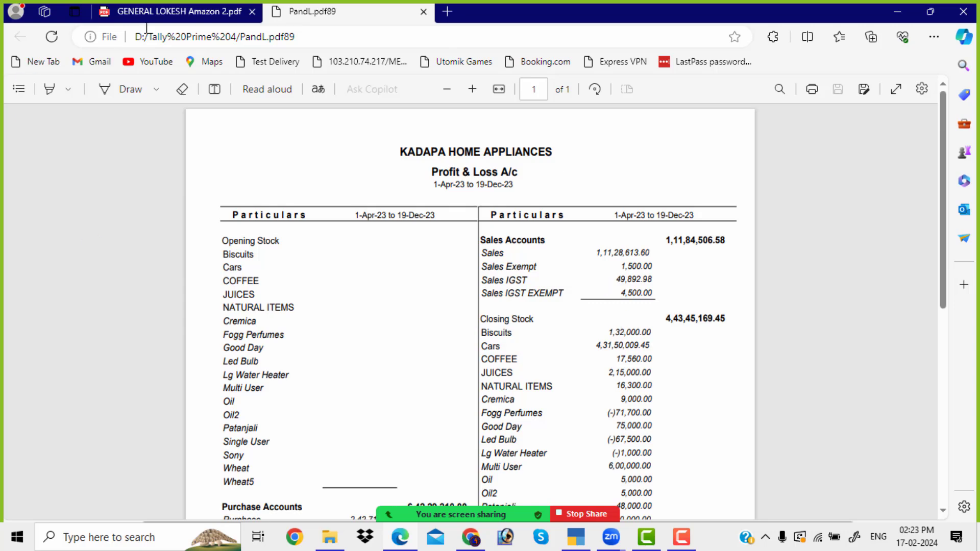
{"action": "scroll", "coordinate": [483, 210], "scroll_direction": "down", "scroll_amount": 7}
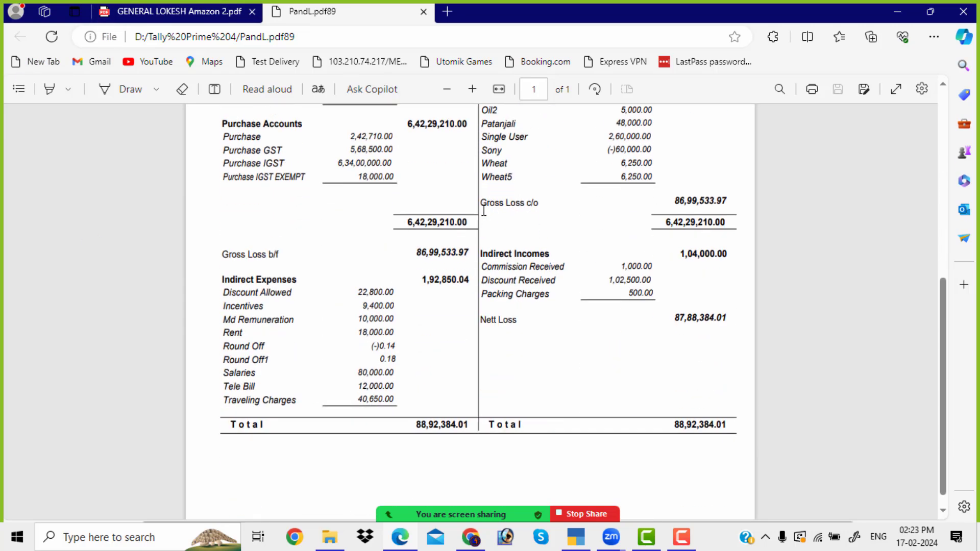
{"action": "scroll", "coordinate": [484, 211], "scroll_direction": "down", "scroll_amount": 1}
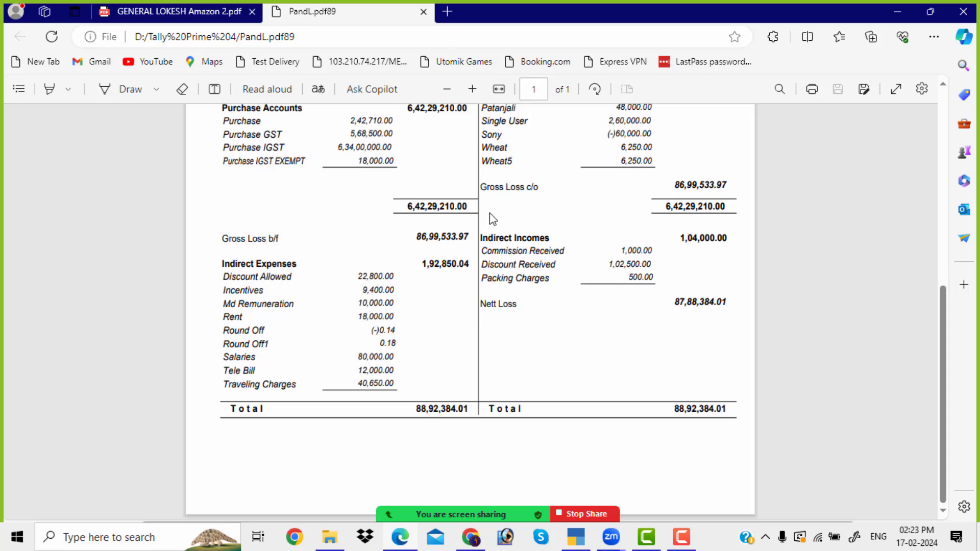
{"action": "scroll", "coordinate": [489, 213], "scroll_direction": "up", "scroll_amount": 8}
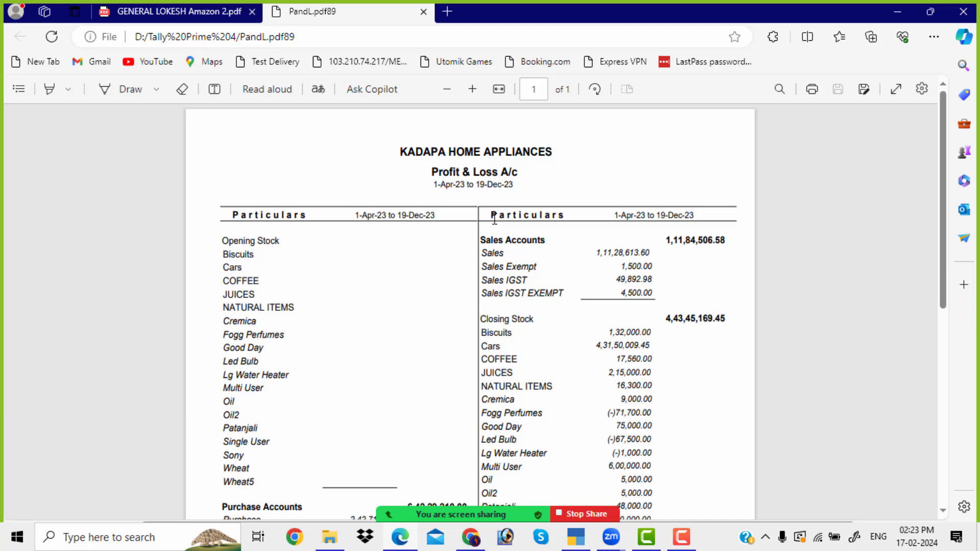
{"action": "left_click", "coordinate": [423, 12]}
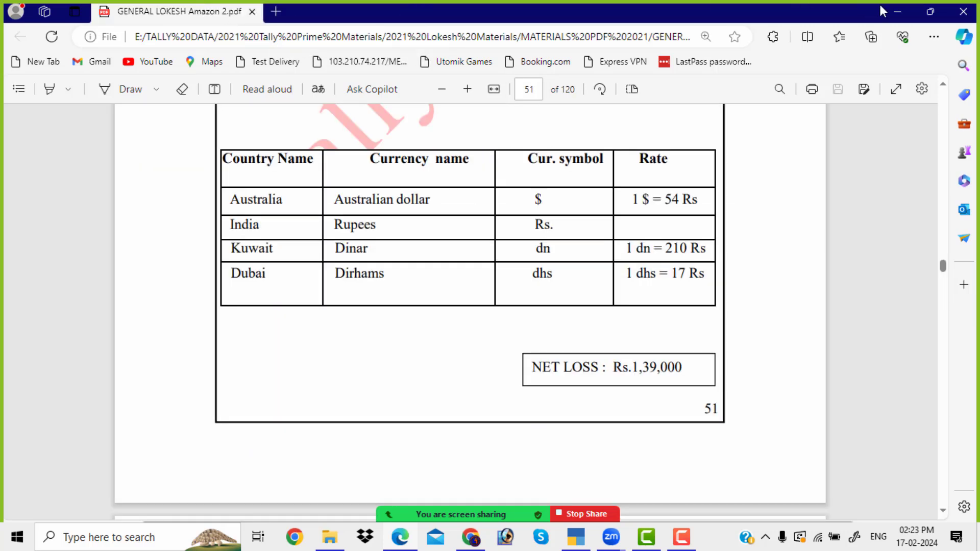
{"action": "left_click", "coordinate": [963, 11]}
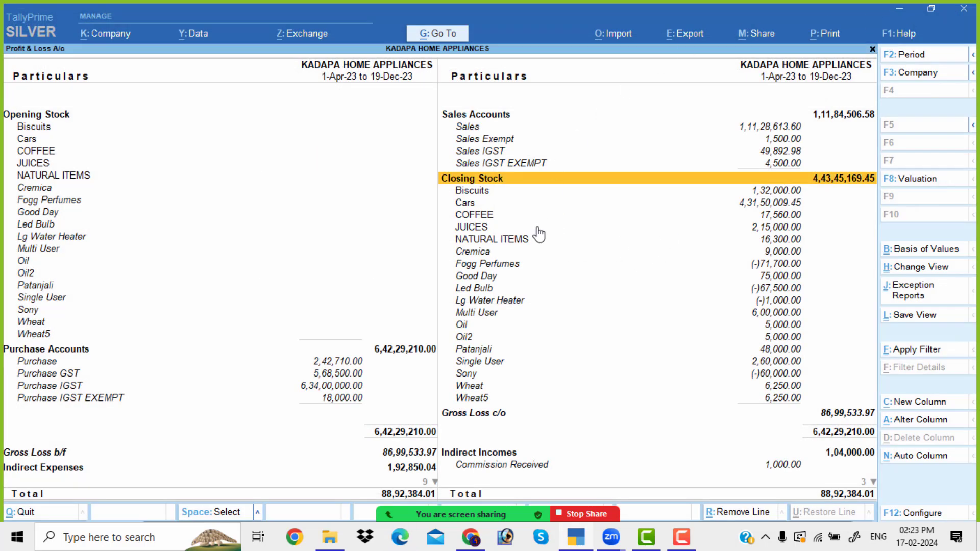
Set the current report's export file format to JPEG (Image) and admit the participant in the meeting's waiting room.
{"action": "left_click", "coordinate": [693, 36]}
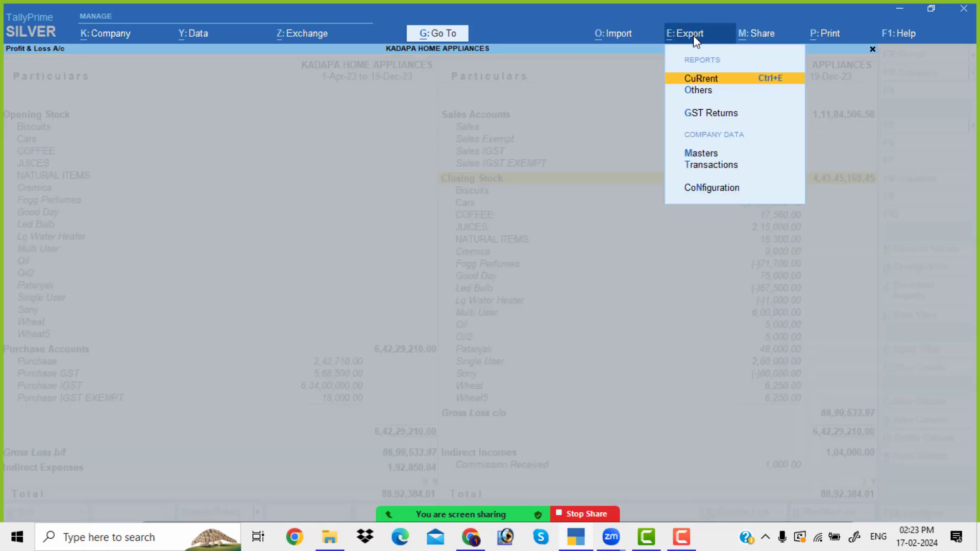
{"action": "left_click", "coordinate": [712, 83]}
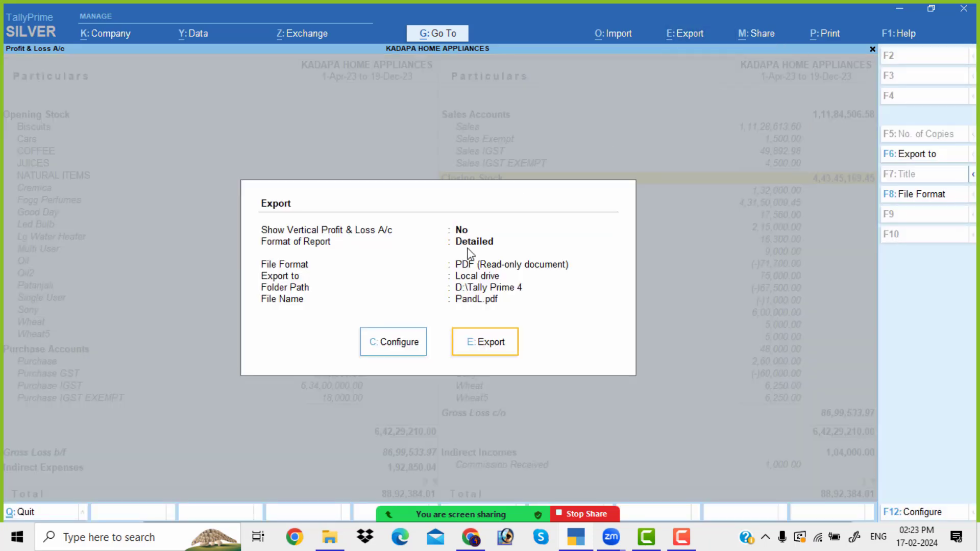
{"action": "left_click", "coordinate": [406, 344]}
{"action": "left_click", "coordinate": [469, 353]}
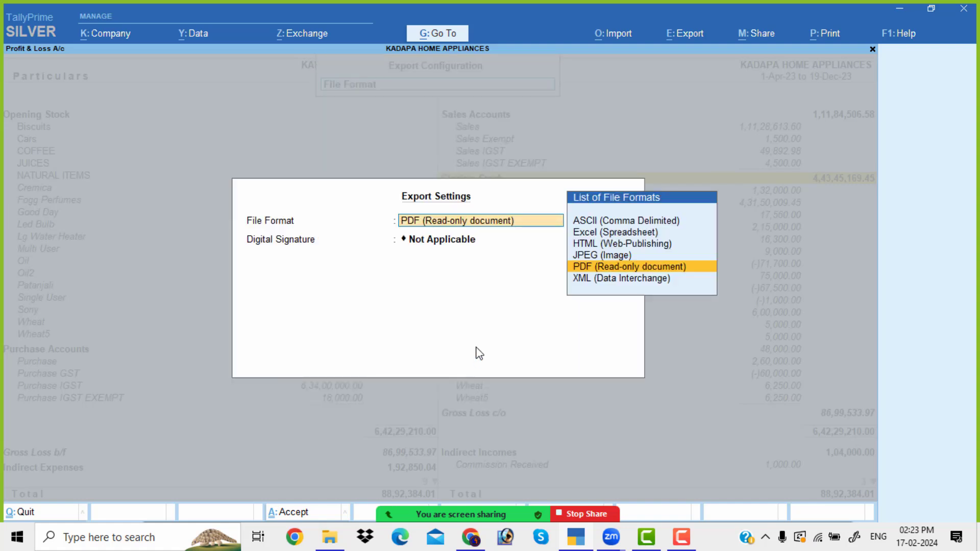
{"action": "key", "text": "Up"}
{"action": "key", "text": "Up"}
{"action": "key", "text": "Down"}
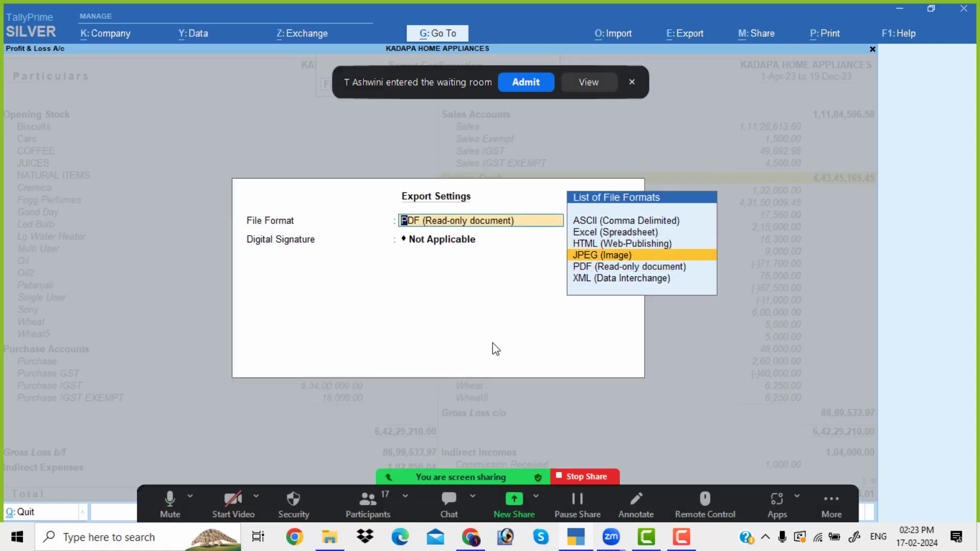
{"action": "left_click", "coordinate": [532, 84]}
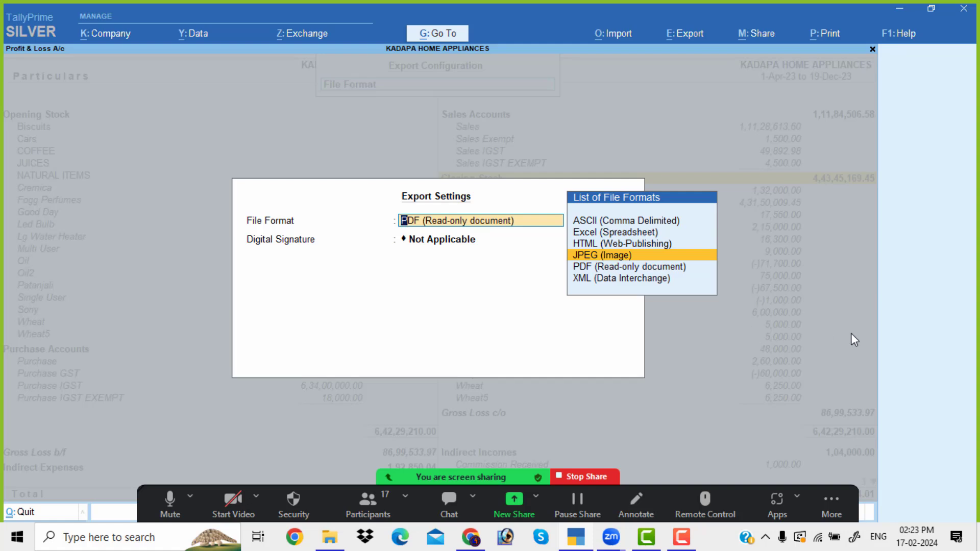
{"action": "key", "text": "Return"}
Set the export file name to PandL.jpg4 and accept the export configuration.
{"action": "key", "text": "Down"}
{"action": "key", "text": "Down"}
{"action": "key", "text": "Down"}
{"action": "key", "text": "Down"}
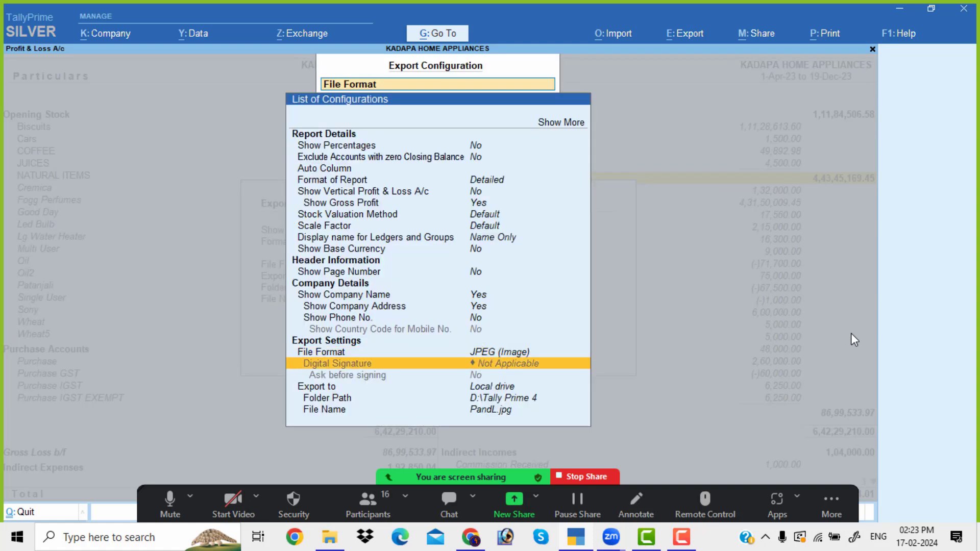
{"action": "key", "text": "Return"}
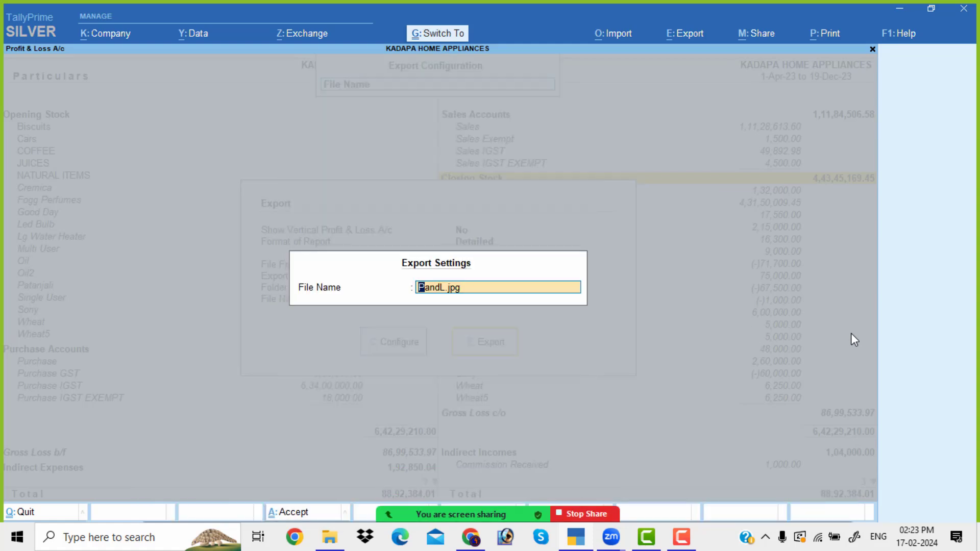
{"action": "type", "text": "4"}
{"action": "key", "text": "Return"}
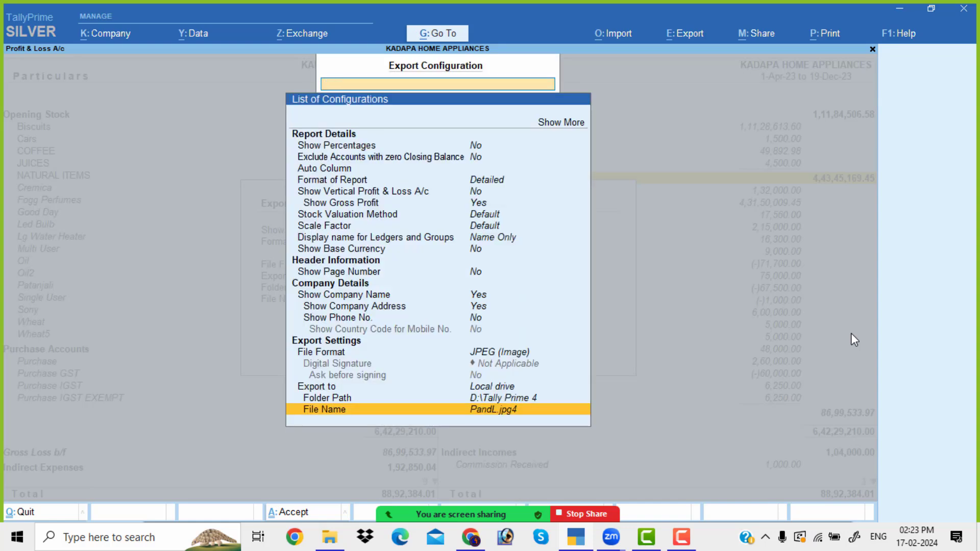
{"action": "key", "text": "ctrl+a"}
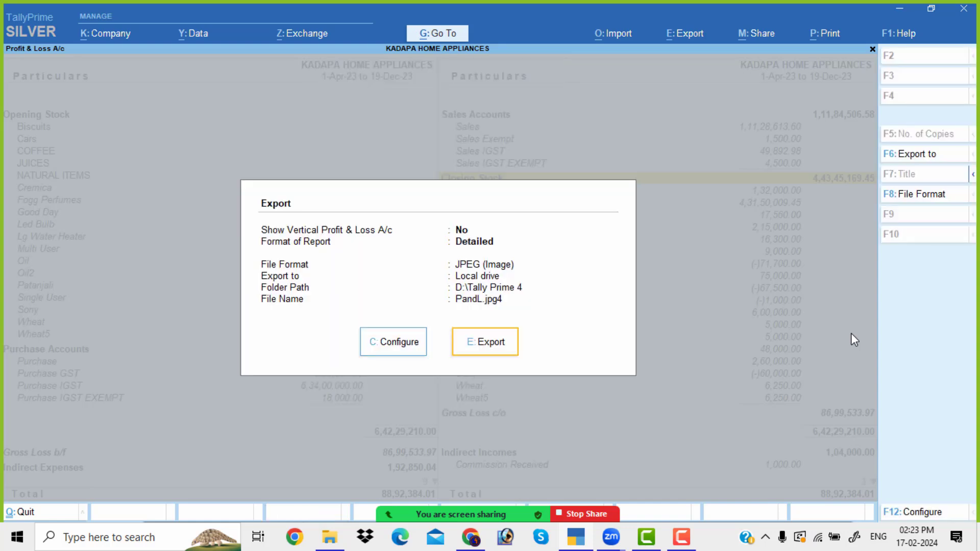
Export the report as an image and open it in Google Chrome, always using that app for .jpg4 files.
{"action": "left_click", "coordinate": [506, 359]}
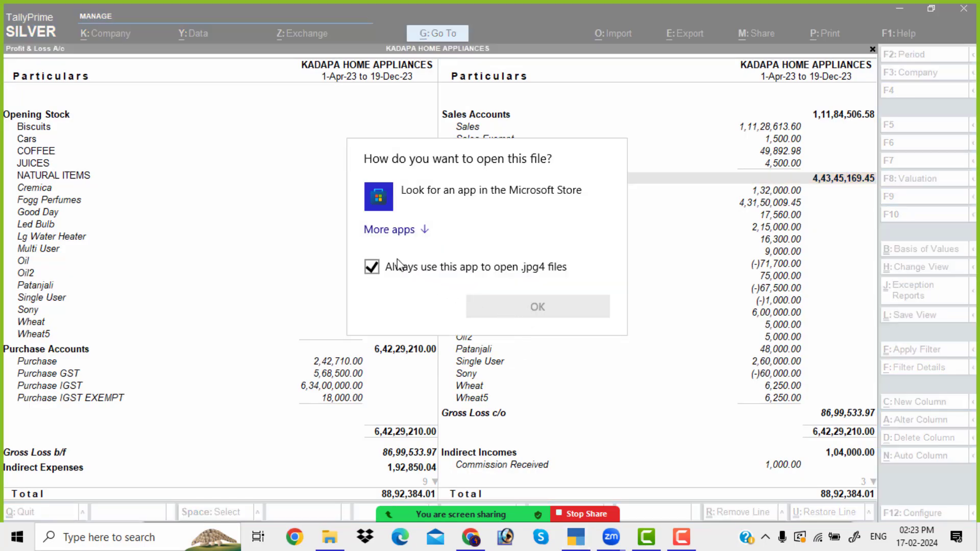
{"action": "left_click", "coordinate": [397, 229]}
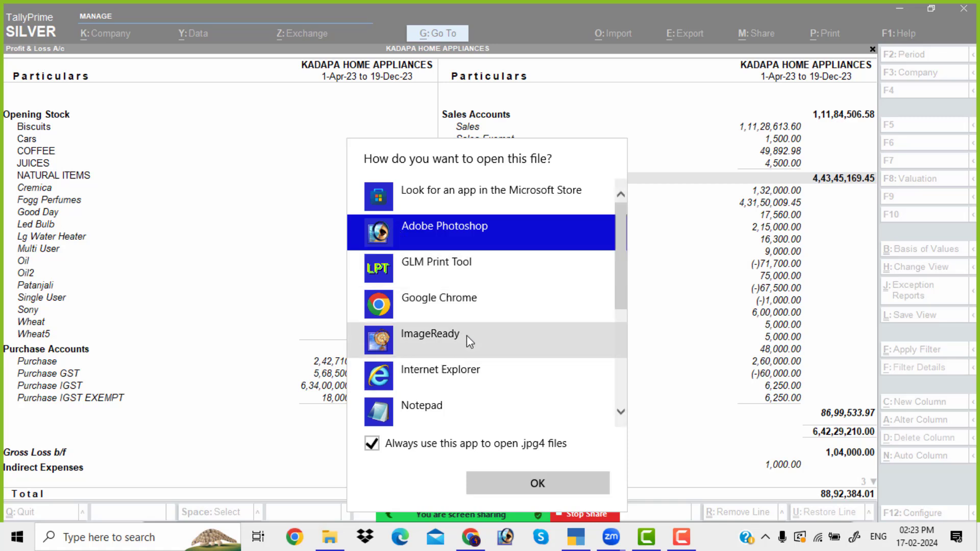
{"action": "left_click", "coordinate": [466, 308]}
{"action": "left_click", "coordinate": [537, 481]}
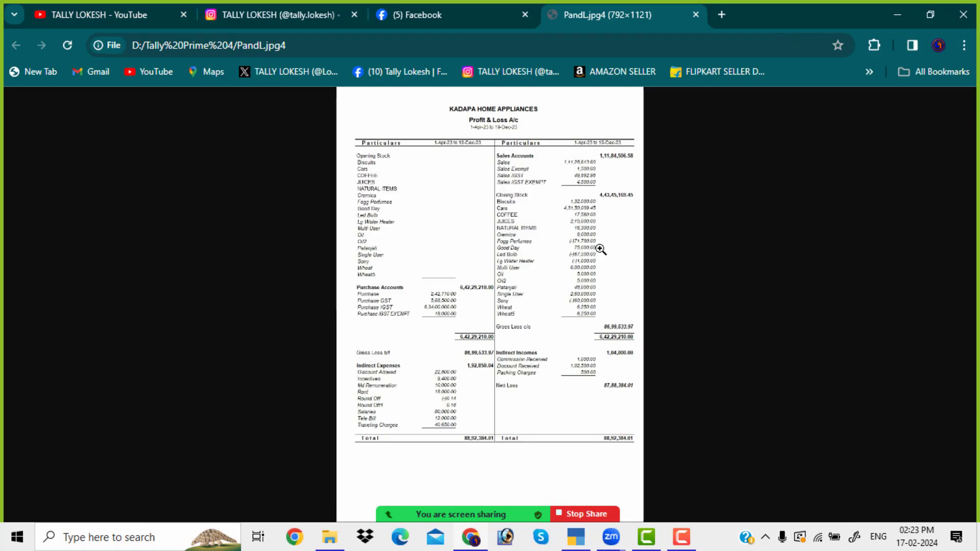
Enlarge the exported Profit & Loss image, look through it down to the totals, and close its tab.
{"action": "left_click", "coordinate": [544, 253]}
{"action": "mouse_move", "coordinate": [558, 224]}
{"action": "left_mouse_down"}
{"action": "mouse_move", "coordinate": [581, 256]}
{"action": "mouse_move", "coordinate": [573, 214]}
{"action": "left_mouse_up"}
{"action": "scroll", "coordinate": [577, 214], "scroll_direction": "up", "scroll_amount": 2}
{"action": "scroll", "coordinate": [578, 214], "scroll_direction": "down", "scroll_amount": 7}
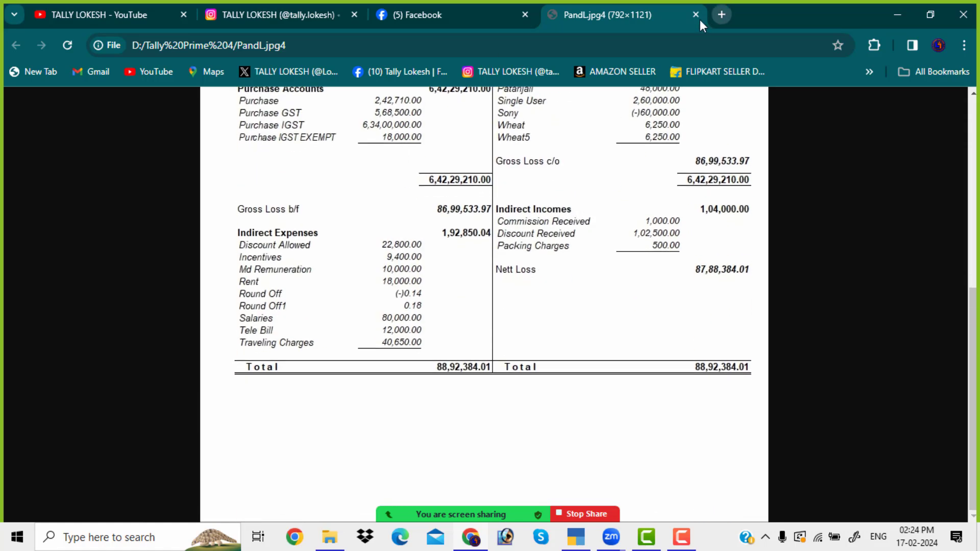
{"action": "left_click", "coordinate": [695, 15]}
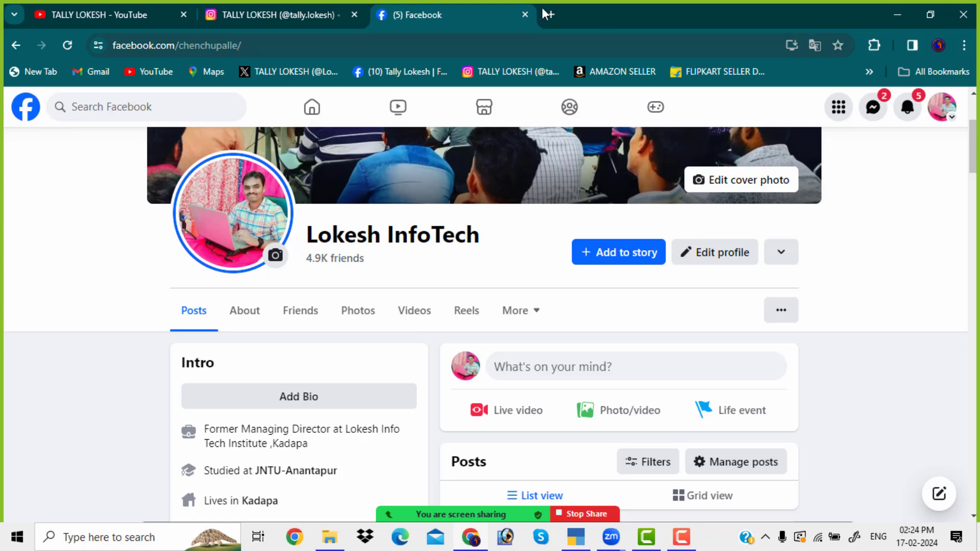
Switch back to TallyPrime and open the Stock Summary report of KADAPA HOME APPLIANCES in place of the Profit & Loss A/c.
{"action": "scroll", "coordinate": [458, 140], "scroll_direction": "up", "scroll_amount": 3}
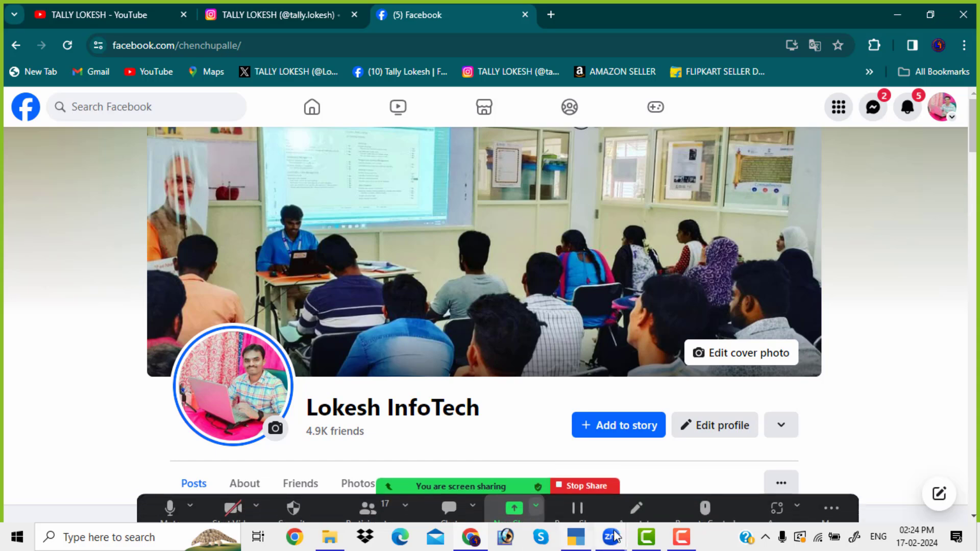
{"action": "left_click", "coordinate": [582, 540]}
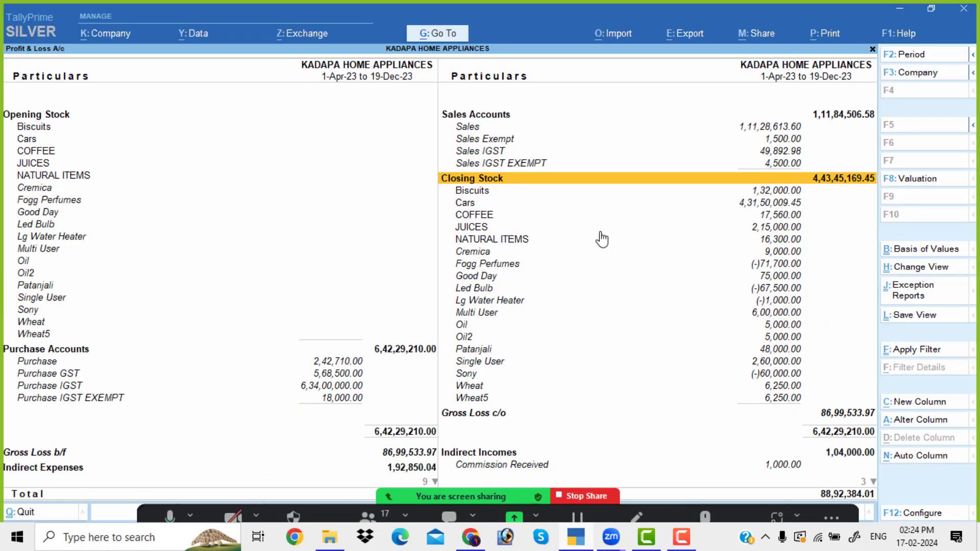
{"action": "key", "text": "Escape"}
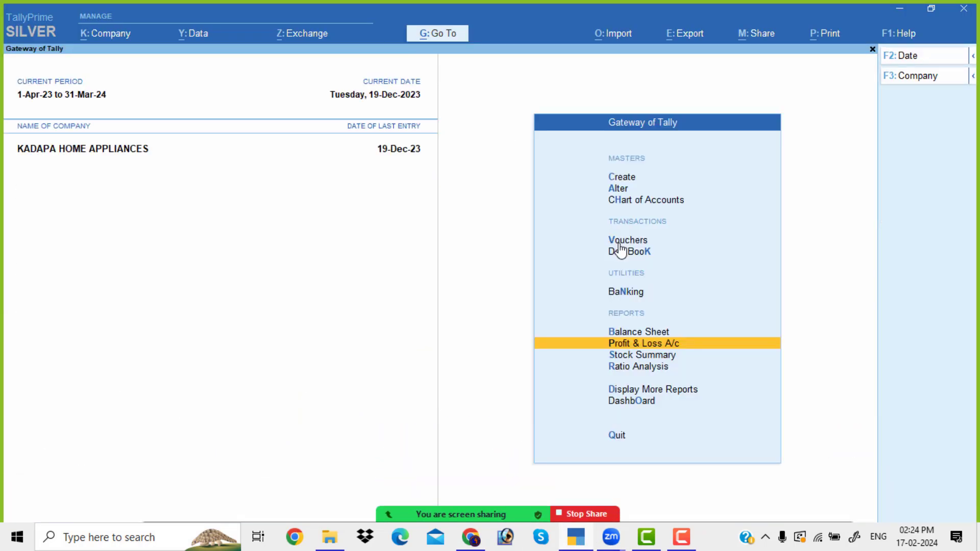
{"action": "key", "text": "Down"}
{"action": "key", "text": "Return"}
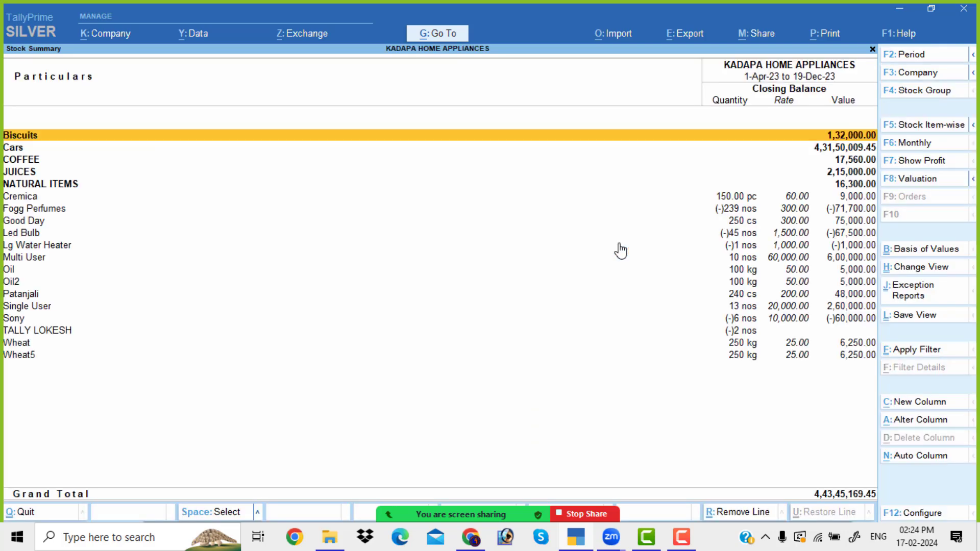
{"action": "key", "text": "alt"}
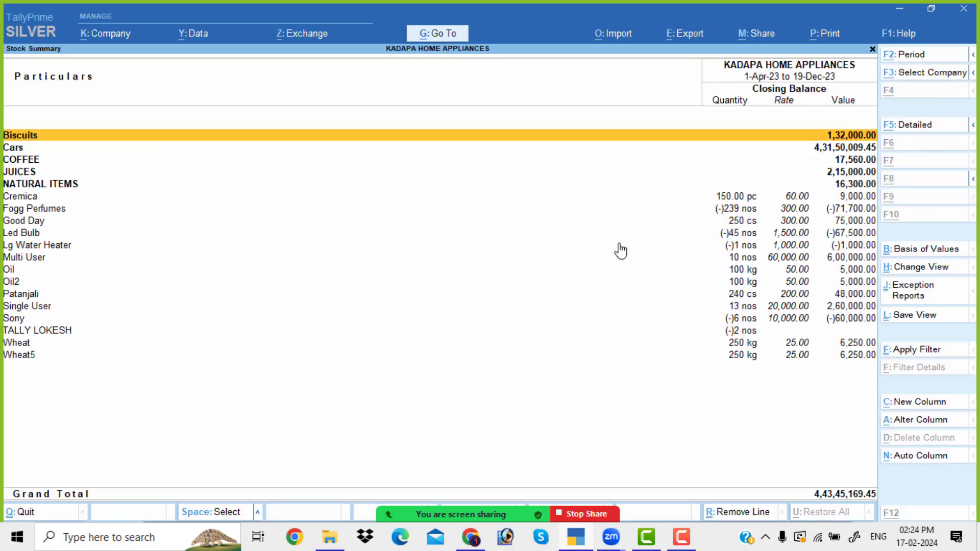
Switch the Stock Summary to detailed format and set Show Goods Inwards to Yes in the report configuration.
{"action": "key", "text": "alt+F5"}
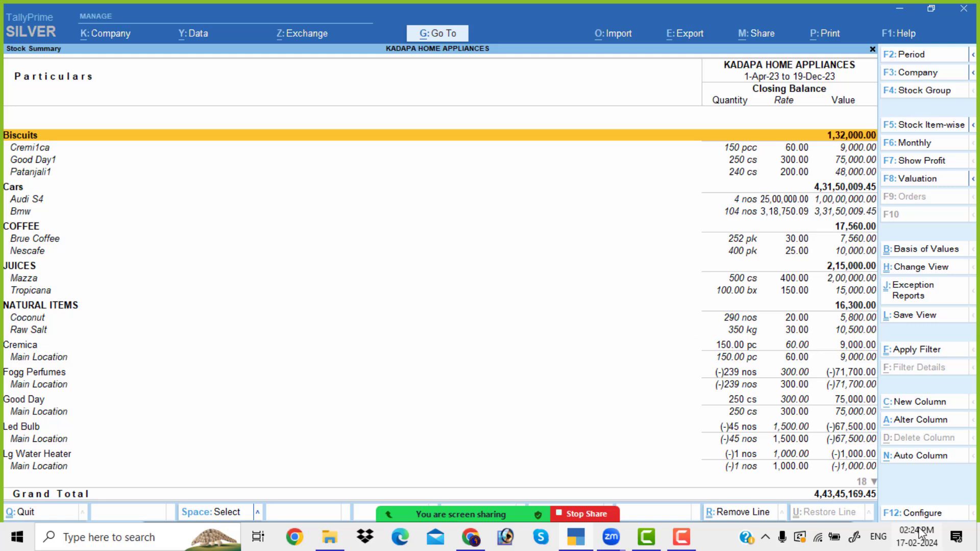
{"action": "left_click", "coordinate": [936, 516]}
{"action": "key", "text": "Down"}
{"action": "key", "text": "Down"}
{"action": "key", "text": "Down"}
{"action": "key", "text": "Down"}
{"action": "key", "text": "Down"}
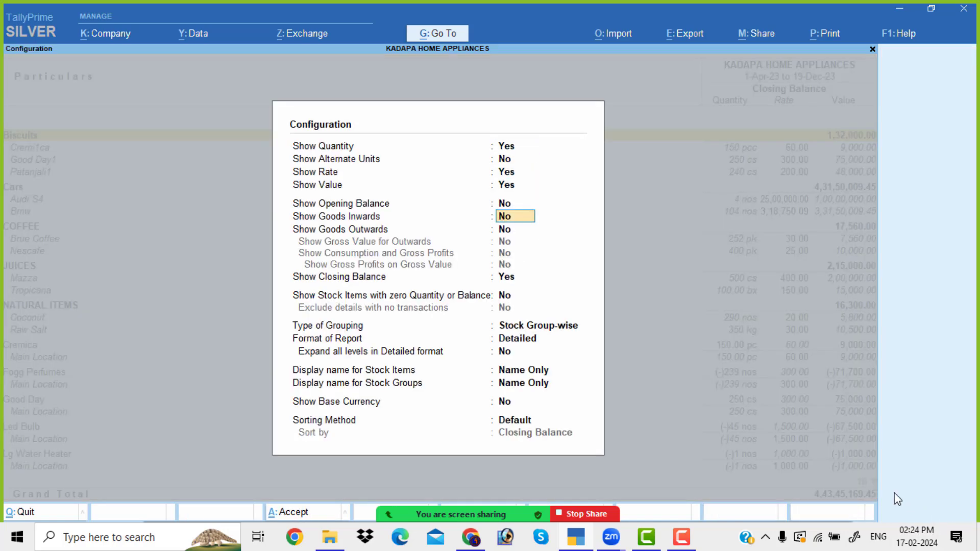
{"action": "key", "text": "y"}
{"action": "key", "text": "Return"}
Set Show Goods Outwards to Yes and accept the Stock Summary configuration.
{"action": "key", "text": "Return"}
{"action": "key", "text": "Return"}
{"action": "key", "text": "Return"}
{"action": "key", "text": "Return"}
{"action": "key", "text": "Return"}
{"action": "key", "text": "Return"}
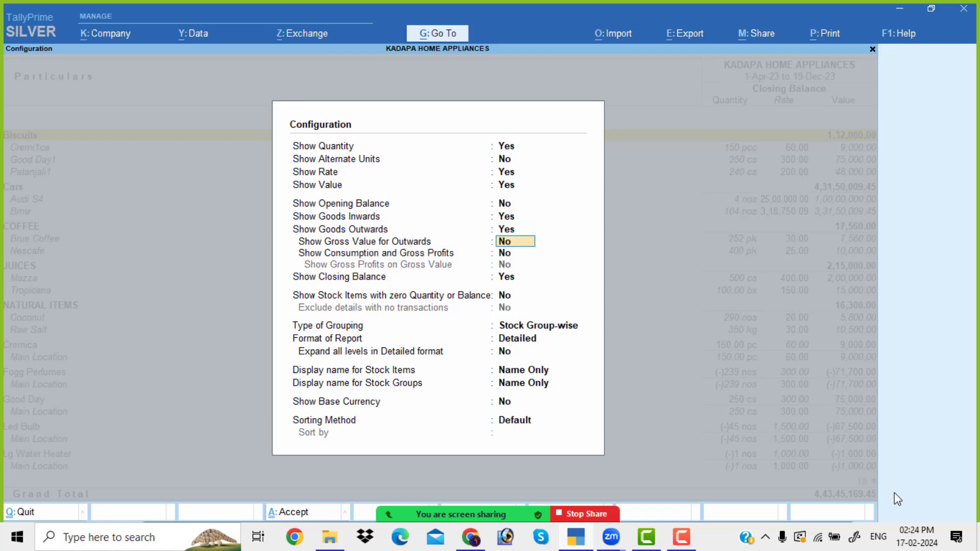
{"action": "key", "text": "Return"}
{"action": "key", "text": "Return"}
{"action": "key", "text": "Return"}
{"action": "key", "text": "Return"}
{"action": "key", "text": "Return"}
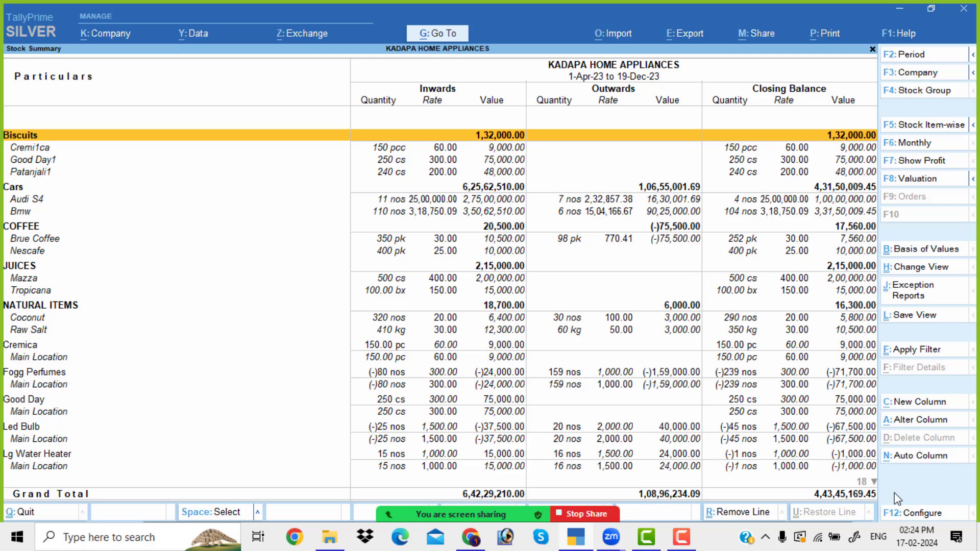
Export the current Stock Summary in JPEG (Image) format as StkSum.jpg to D:\Tally Prime 4, overwriting the existing file.
{"action": "scroll", "coordinate": [588, 334], "scroll_direction": "down", "scroll_amount": 6}
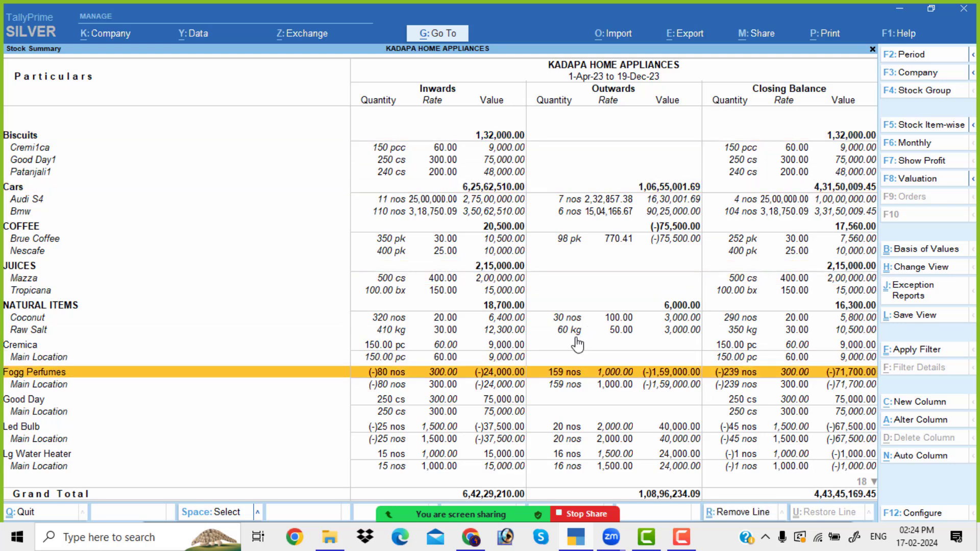
{"action": "scroll", "coordinate": [576, 345], "scroll_direction": "down", "scroll_amount": 15}
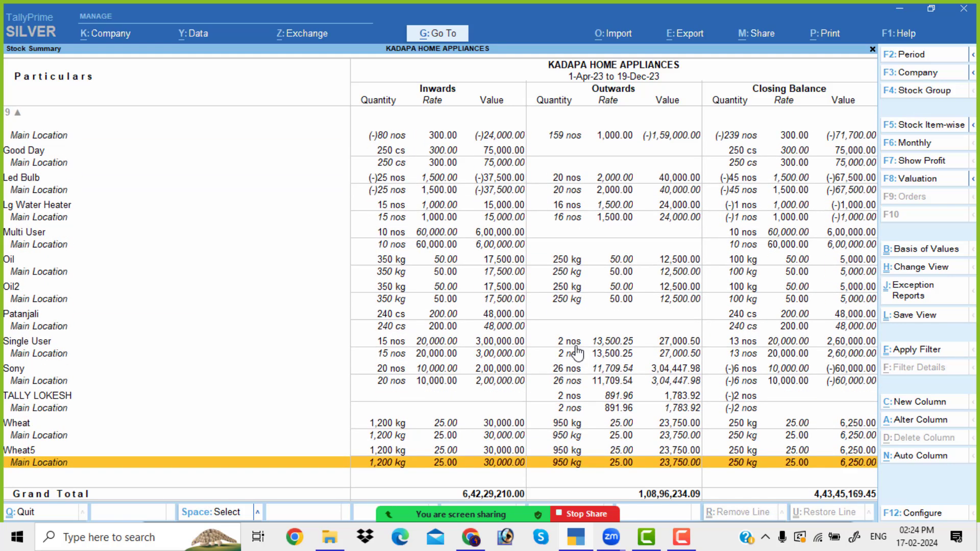
{"action": "scroll", "coordinate": [577, 352], "scroll_direction": "up", "scroll_amount": 20}
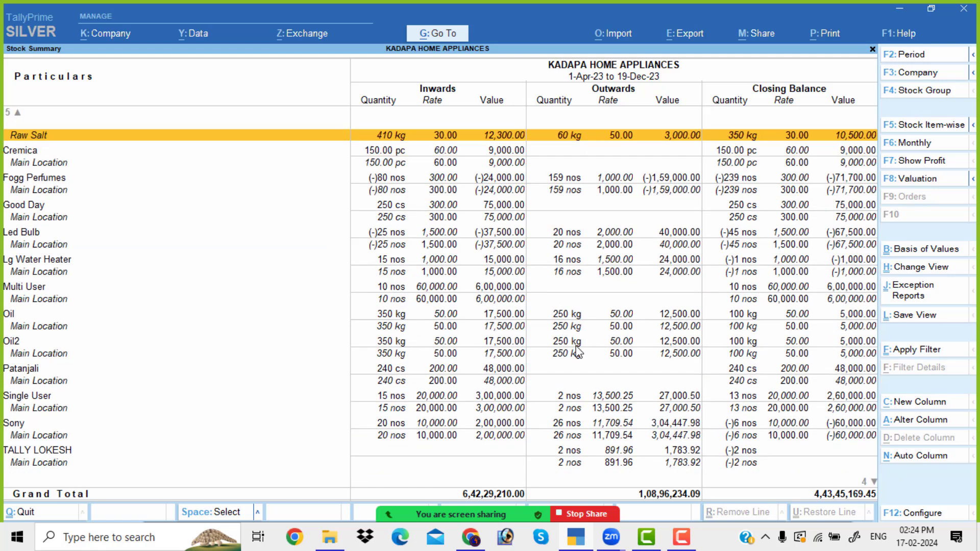
{"action": "scroll", "coordinate": [576, 352], "scroll_direction": "up", "scroll_amount": 15}
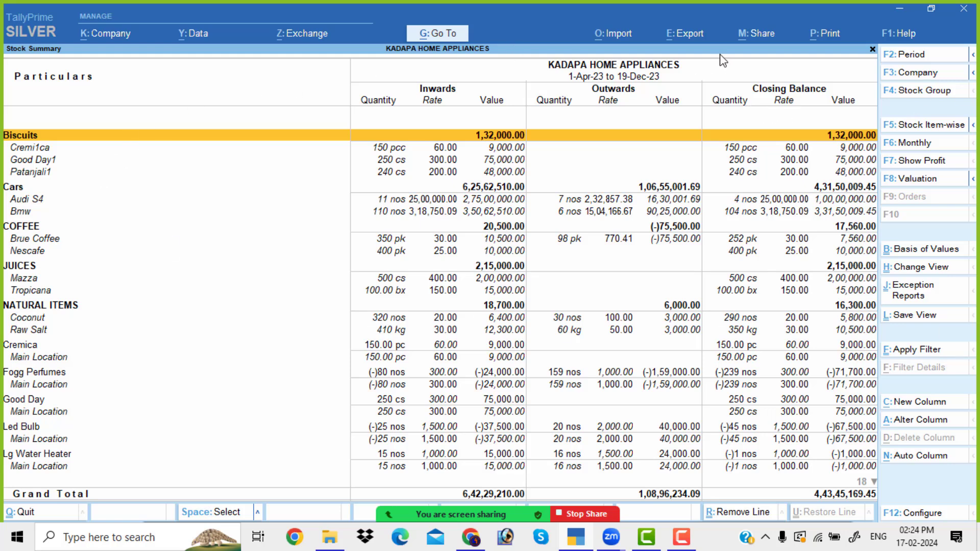
{"action": "left_click", "coordinate": [694, 41]}
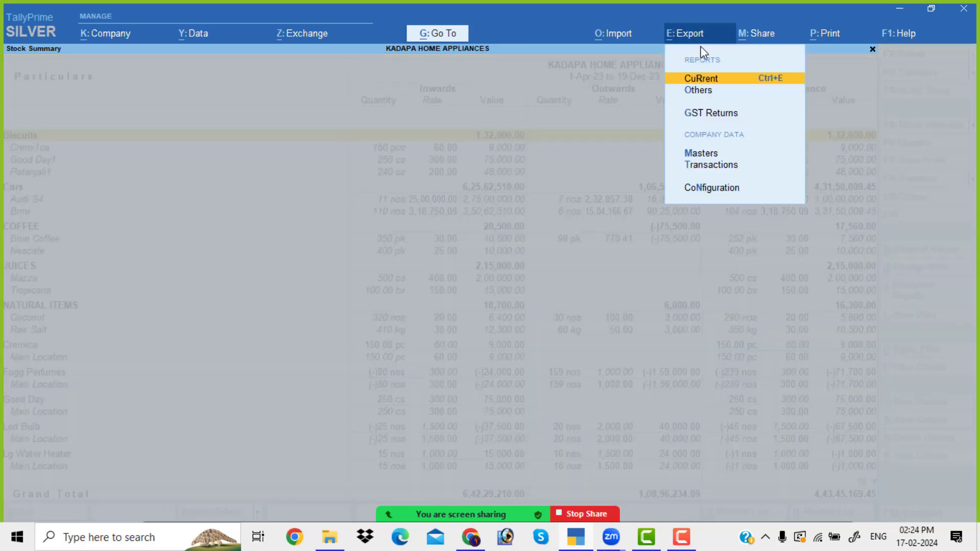
{"action": "left_click", "coordinate": [744, 84]}
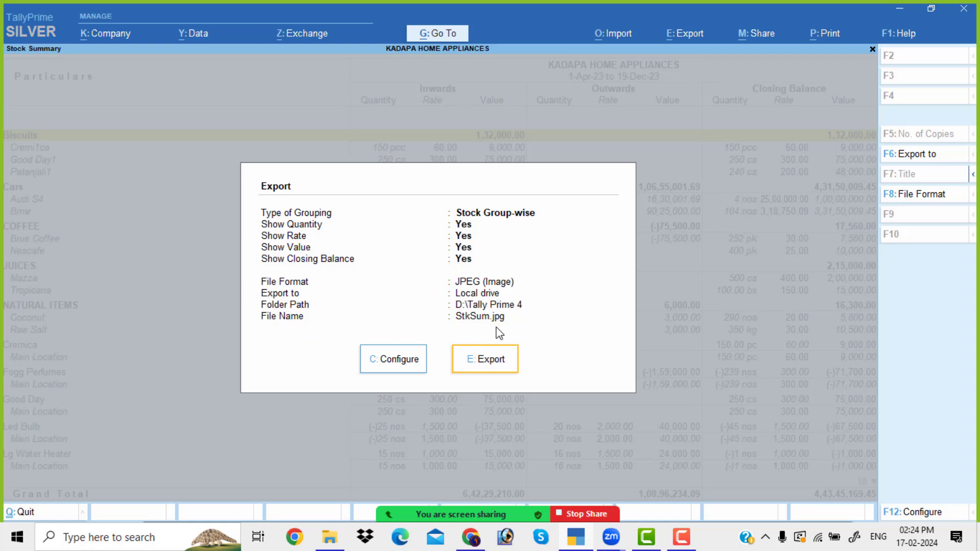
{"action": "left_click", "coordinate": [490, 363]}
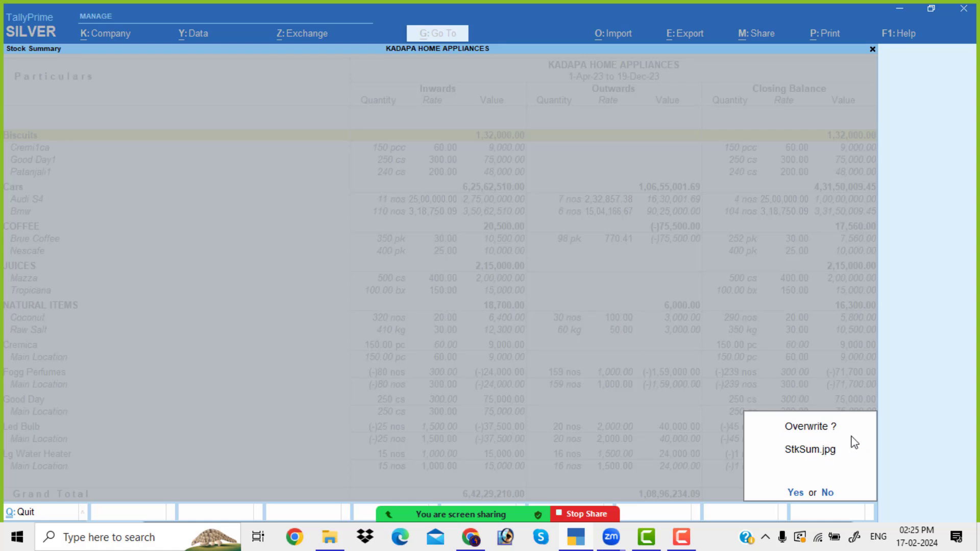
{"action": "left_click", "coordinate": [797, 496]}
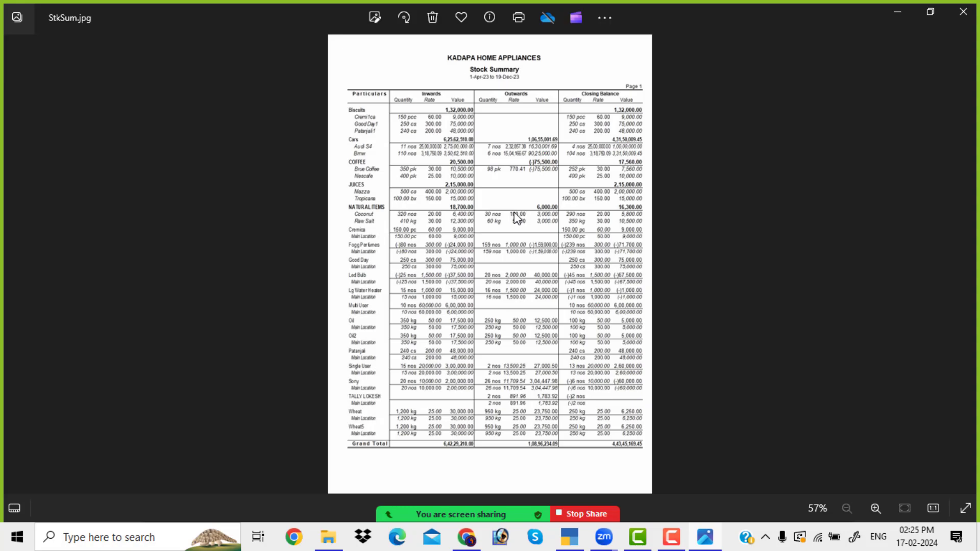
Enlarge the exported Stock Summary image, look through it down to the Grand Total, and close it.
{"action": "scroll", "coordinate": [518, 216], "scroll_direction": "up", "scroll_amount": 2}
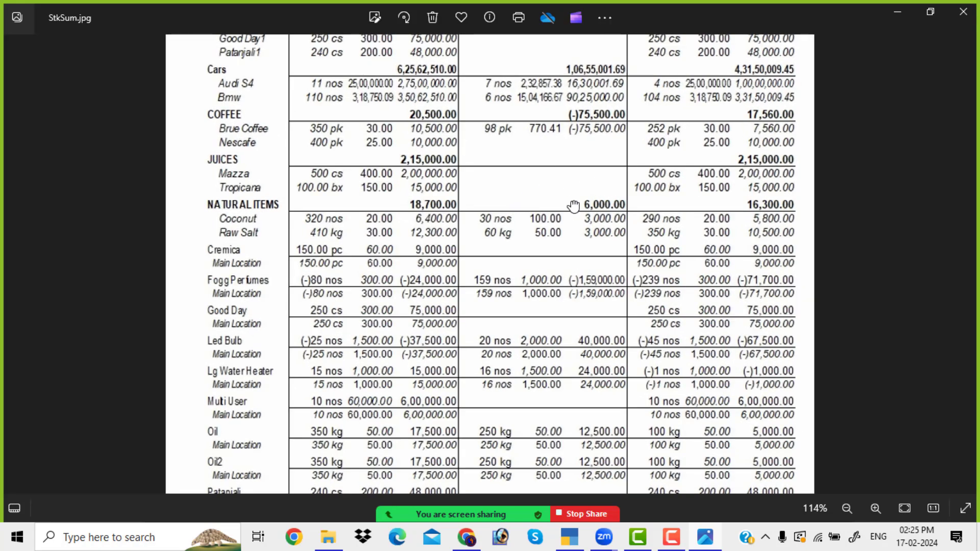
{"action": "left_click_drag", "start_coordinate": [573, 207], "coordinate": [493, 0]}
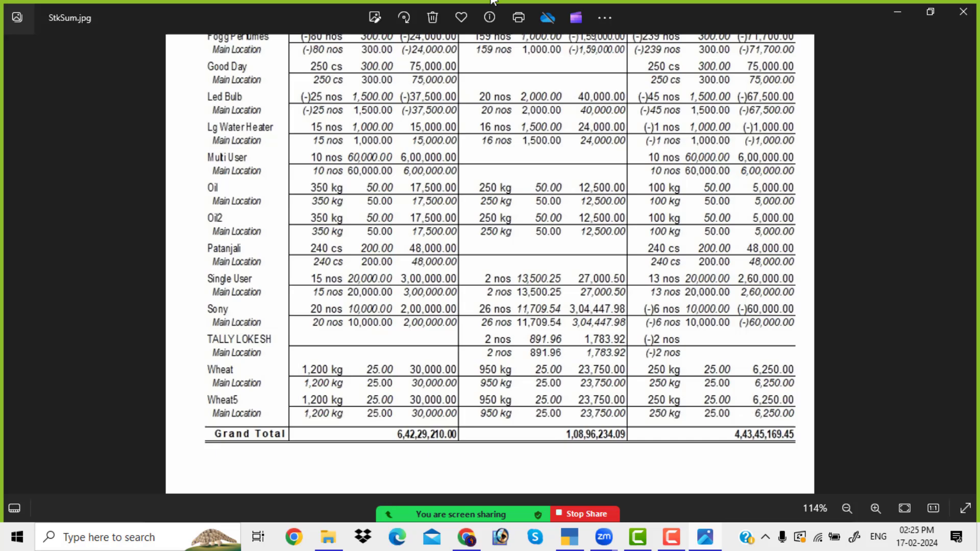
{"action": "left_click", "coordinate": [962, 11]}
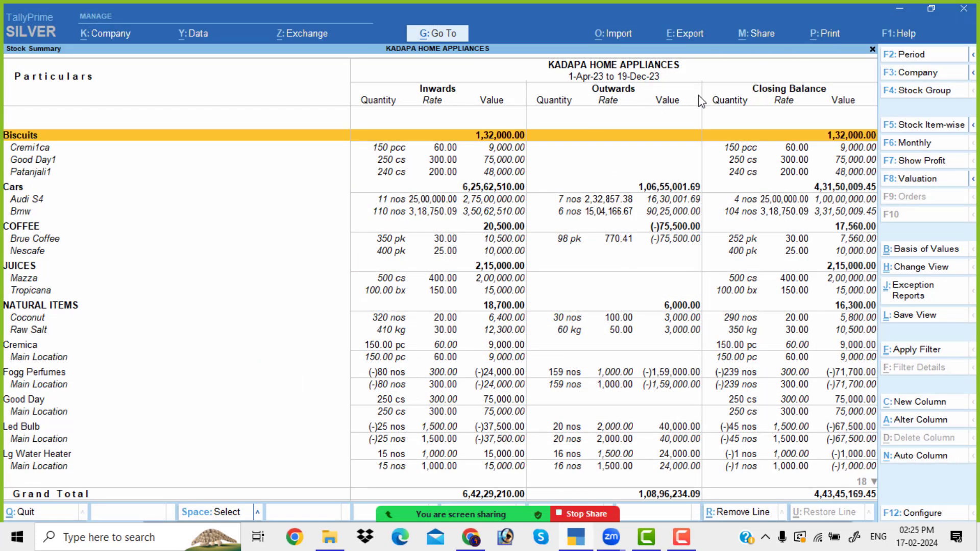
Start another export of the current Stock Summary and set its file format to PDF (Read-only document).
{"action": "left_click", "coordinate": [697, 36]}
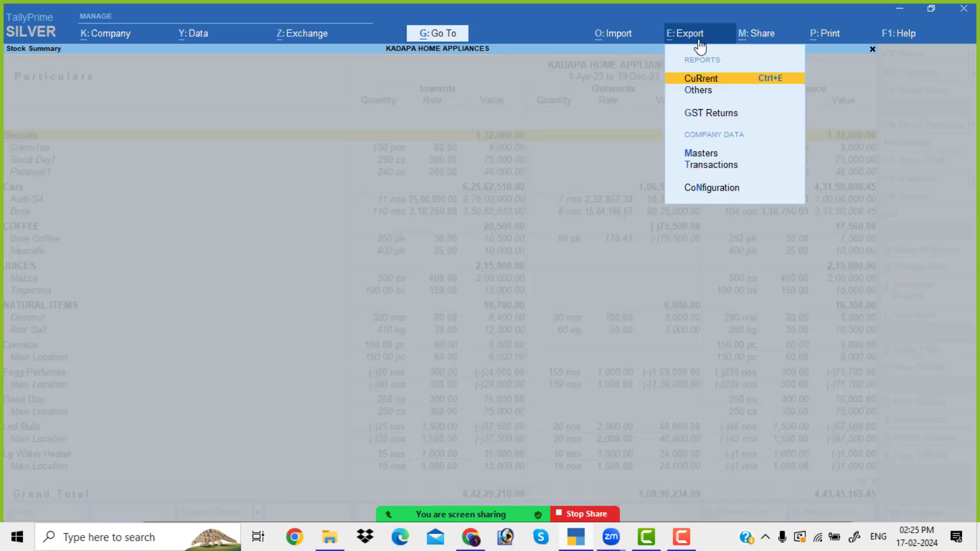
{"action": "left_click", "coordinate": [717, 80]}
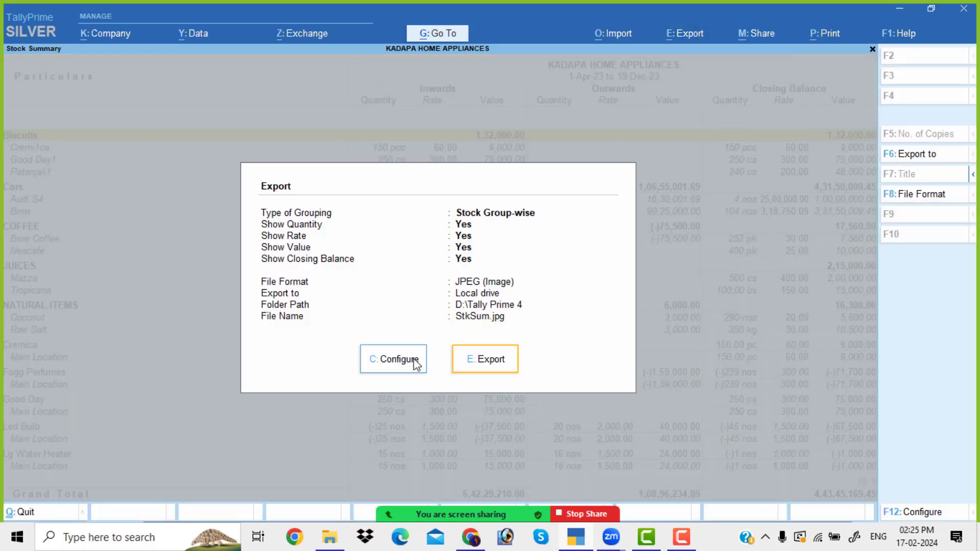
{"action": "left_click", "coordinate": [401, 370]}
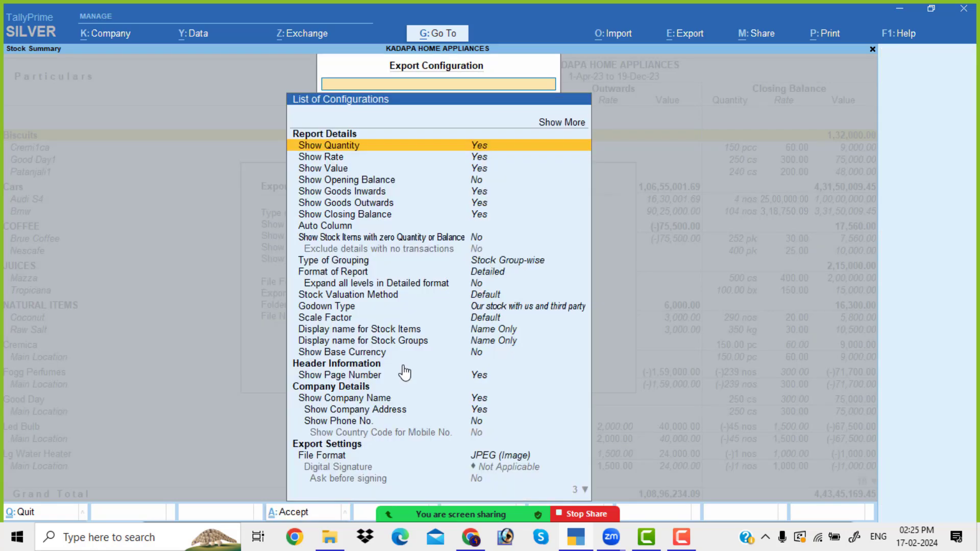
{"action": "left_click", "coordinate": [484, 459]}
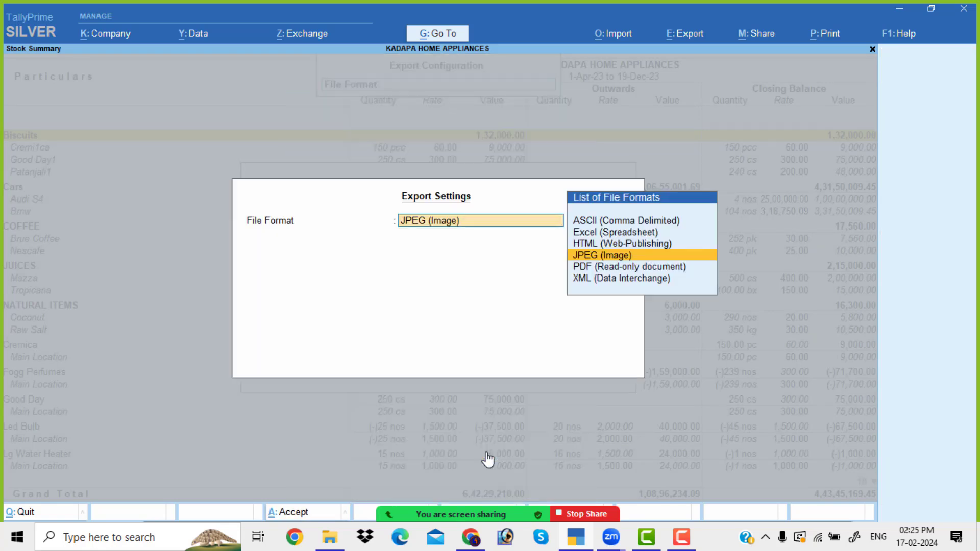
{"action": "key", "text": "Down"}
{"action": "key", "text": "Return"}
{"action": "key", "text": "Return"}
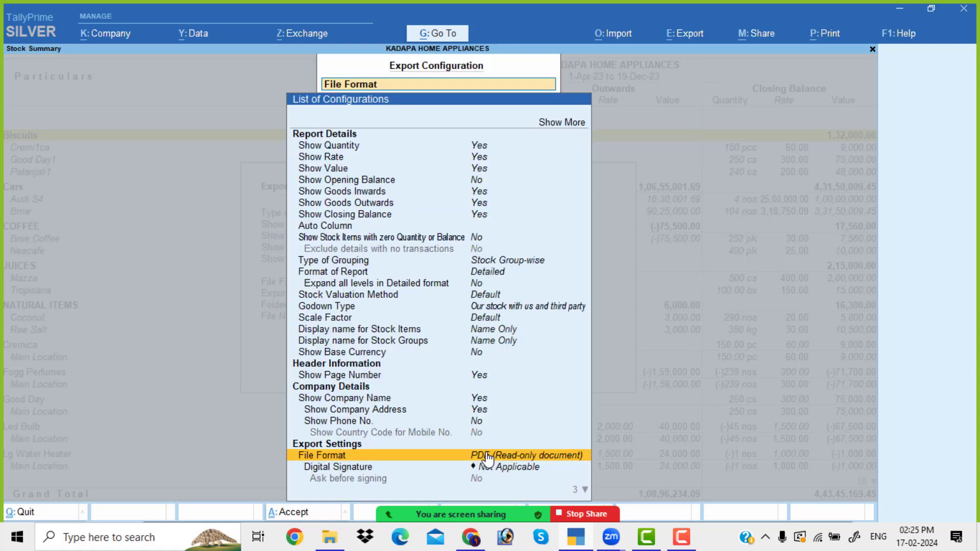
Check the StkSum.pdf file name, leave the export configuration, and export the Stock Summary to D:\Tally Prime 4.
{"action": "key", "text": "Down"}
{"action": "key", "text": "Down"}
{"action": "key", "text": "Down"}
{"action": "key", "text": "Down"}
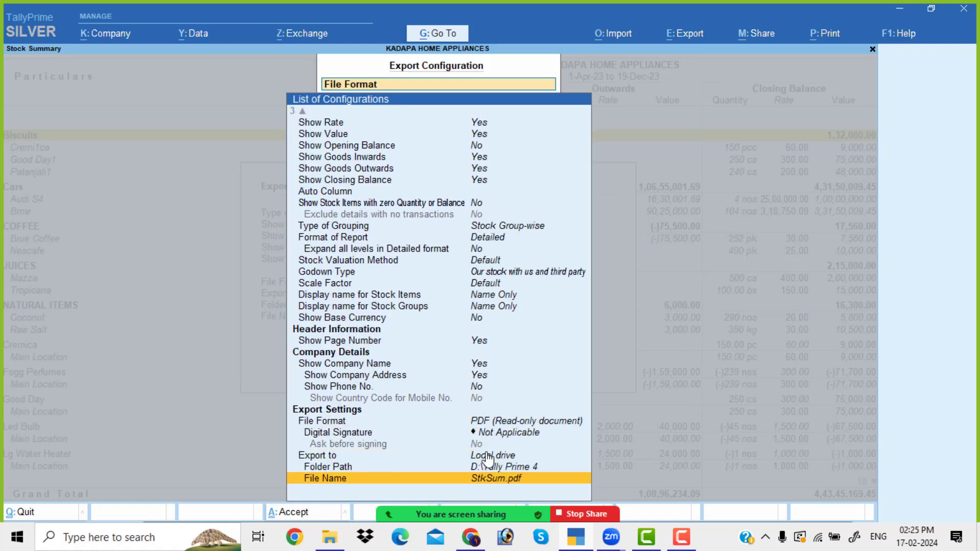
{"action": "key", "text": "Escape"}
{"action": "key", "text": "Escape"}
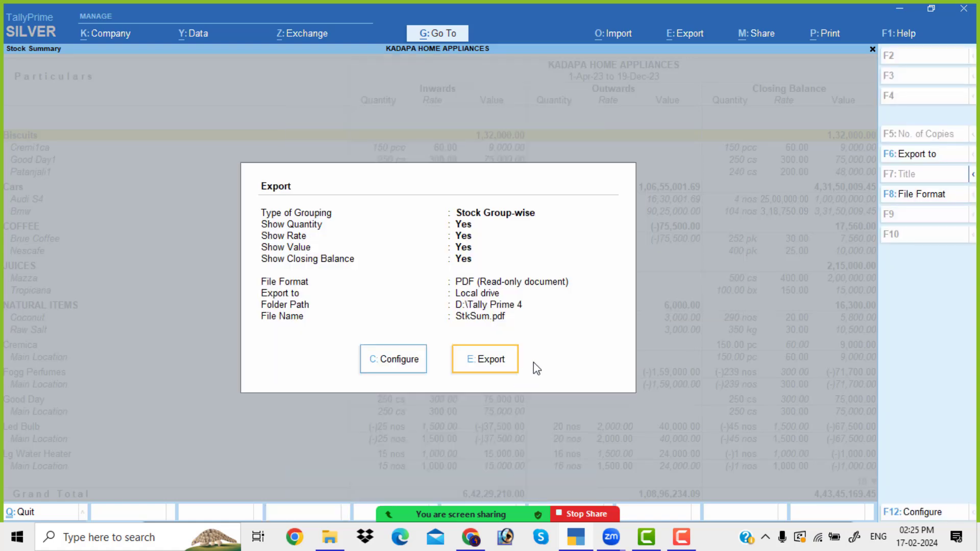
{"action": "left_click", "coordinate": [499, 363]}
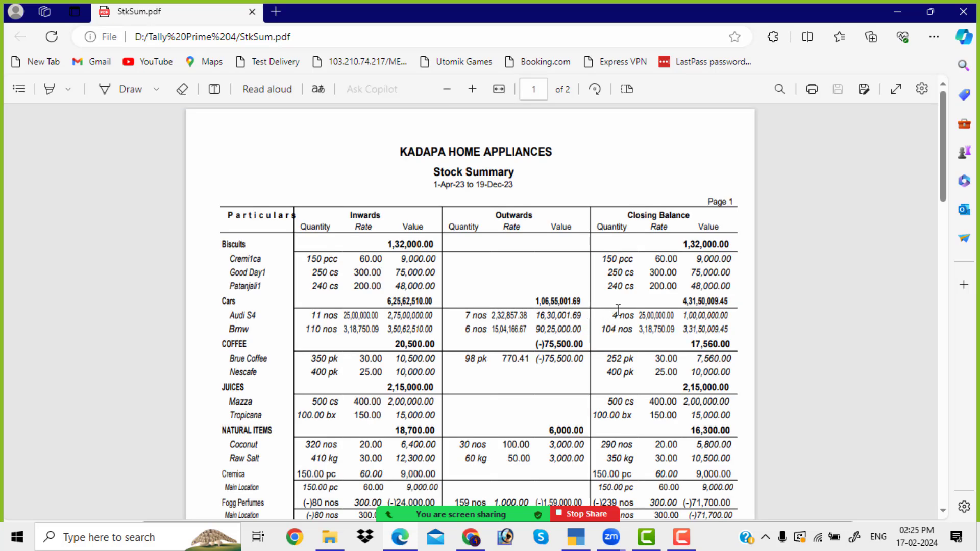
Look through both pages of the exported StkSum.pdf, dismiss the meeting time notice, and close the PDF window.
{"action": "scroll", "coordinate": [621, 308], "scroll_direction": "down", "scroll_amount": 15}
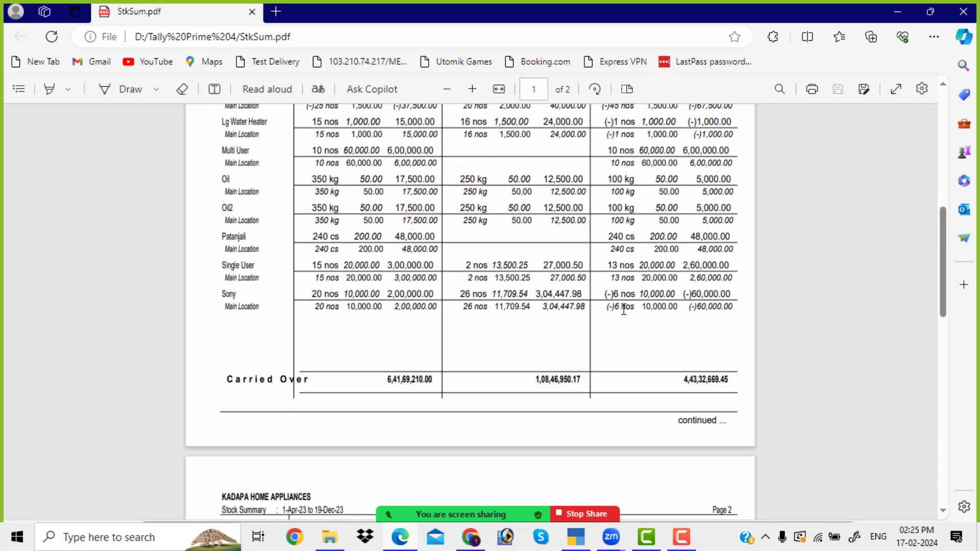
{"action": "scroll", "coordinate": [624, 309], "scroll_direction": "down", "scroll_amount": 5}
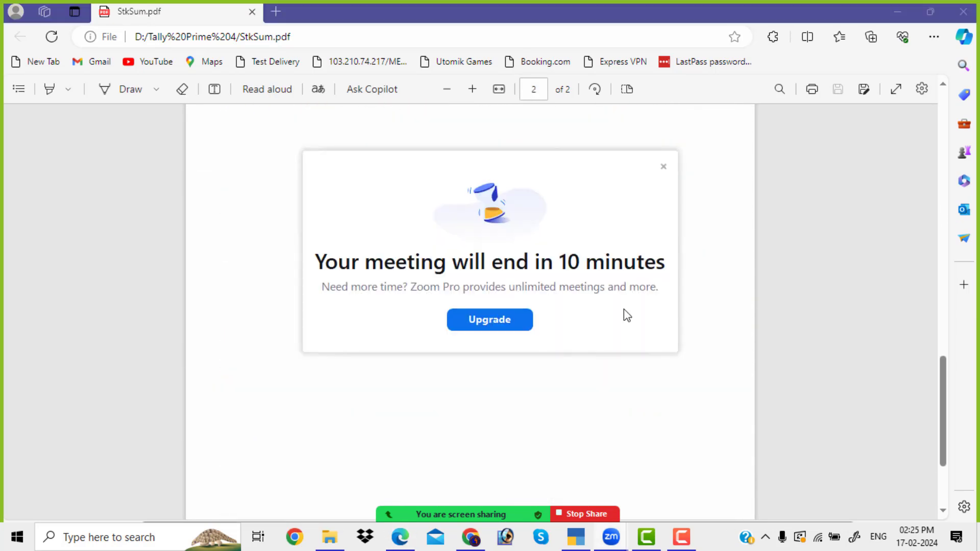
{"action": "left_click", "coordinate": [662, 168]}
{"action": "scroll", "coordinate": [690, 358], "scroll_direction": "up", "scroll_amount": 18}
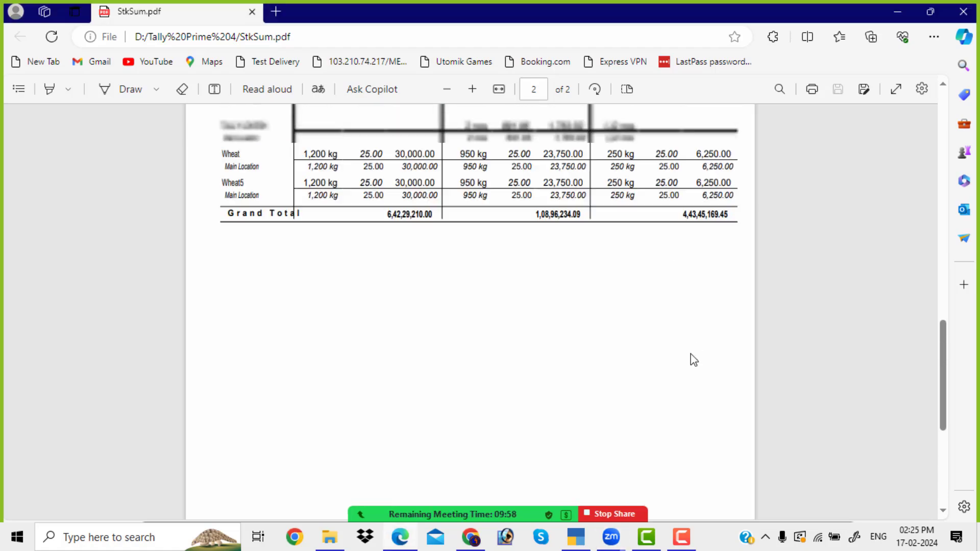
{"action": "left_click", "coordinate": [956, 12]}
Export the current Stock Summary in Excel (Spreadsheet) format as StkSum.xlsx, and admit the waiting participant to the meeting.
{"action": "left_click", "coordinate": [698, 45]}
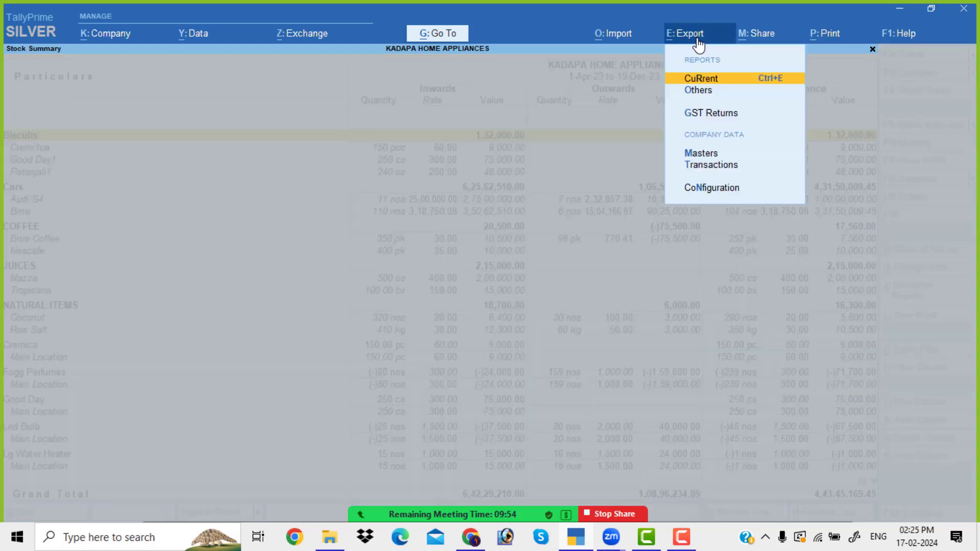
{"action": "left_click", "coordinate": [720, 84]}
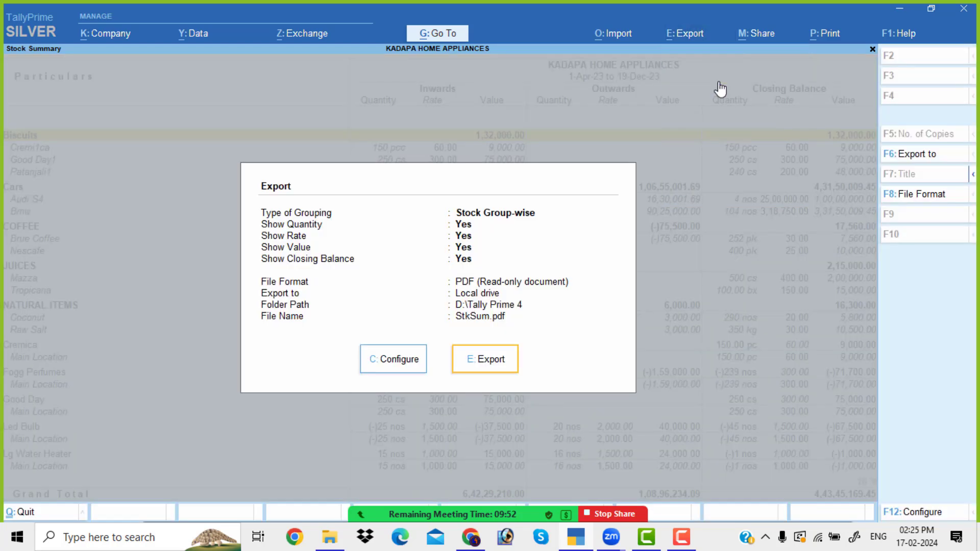
{"action": "left_click", "coordinate": [419, 366]}
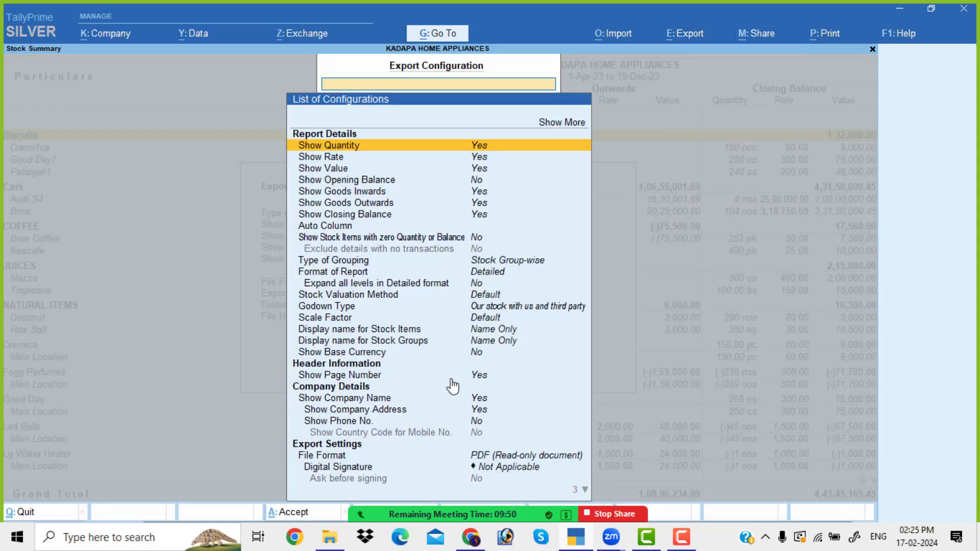
{"action": "left_click", "coordinate": [488, 455]}
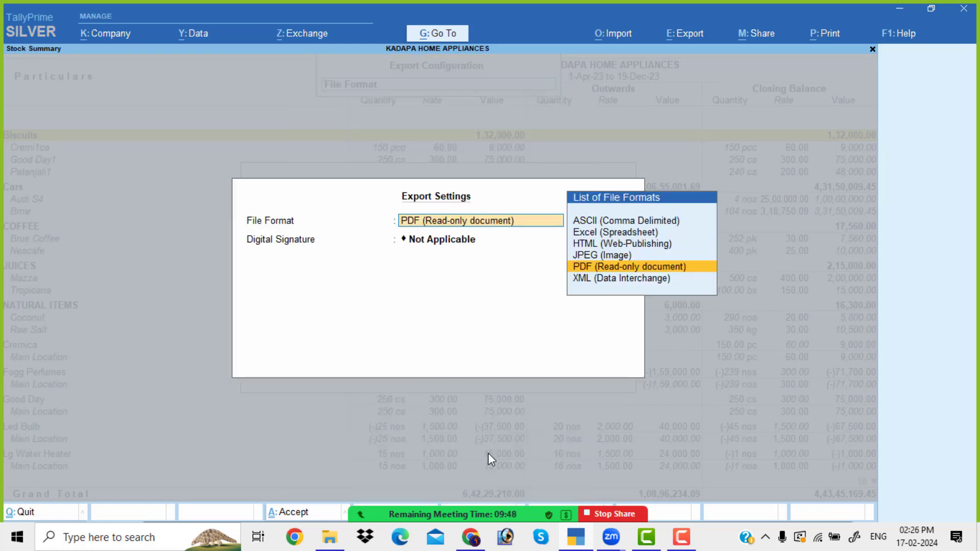
{"action": "key", "text": "Up"}
{"action": "key", "text": "Up"}
{"action": "key", "text": "Up"}
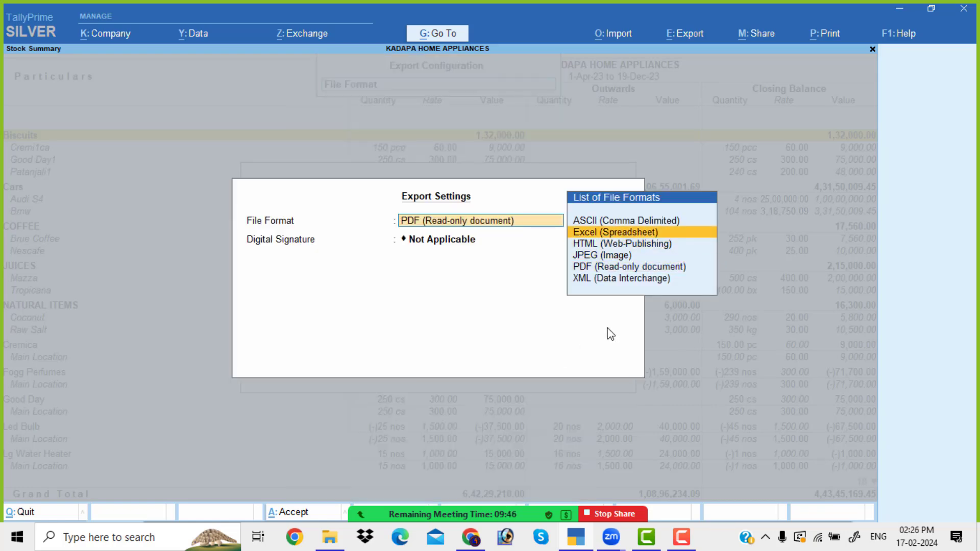
{"action": "key", "text": "Return"}
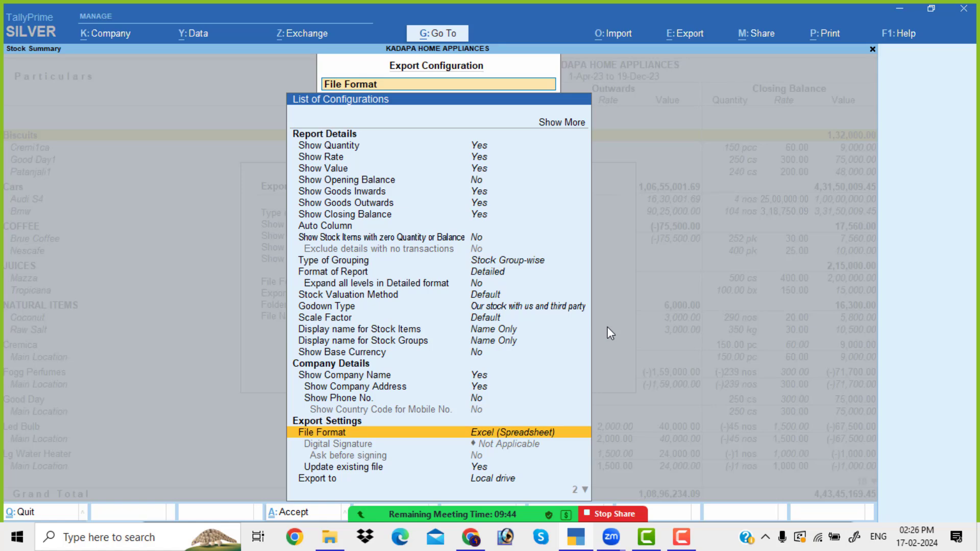
{"action": "key", "text": "ctrl+a"}
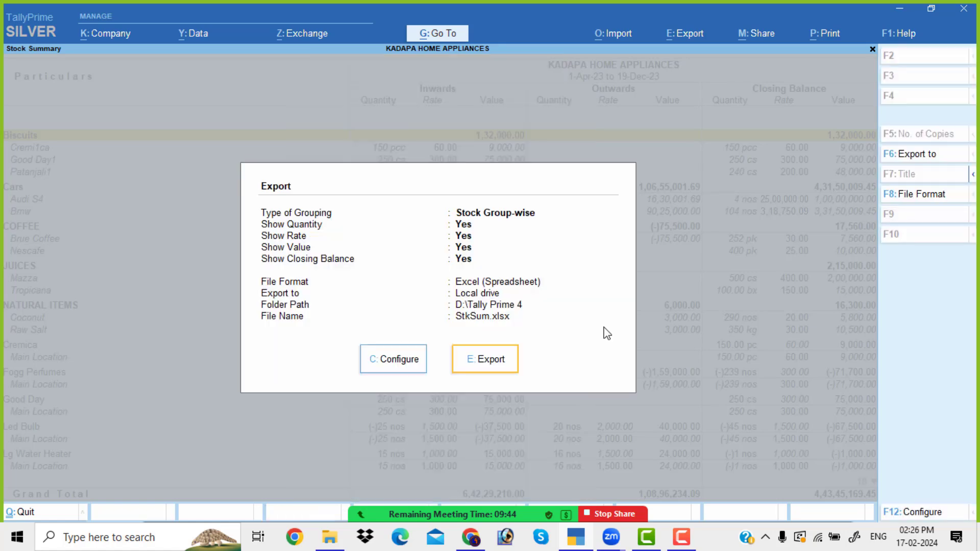
{"action": "left_click", "coordinate": [504, 370]}
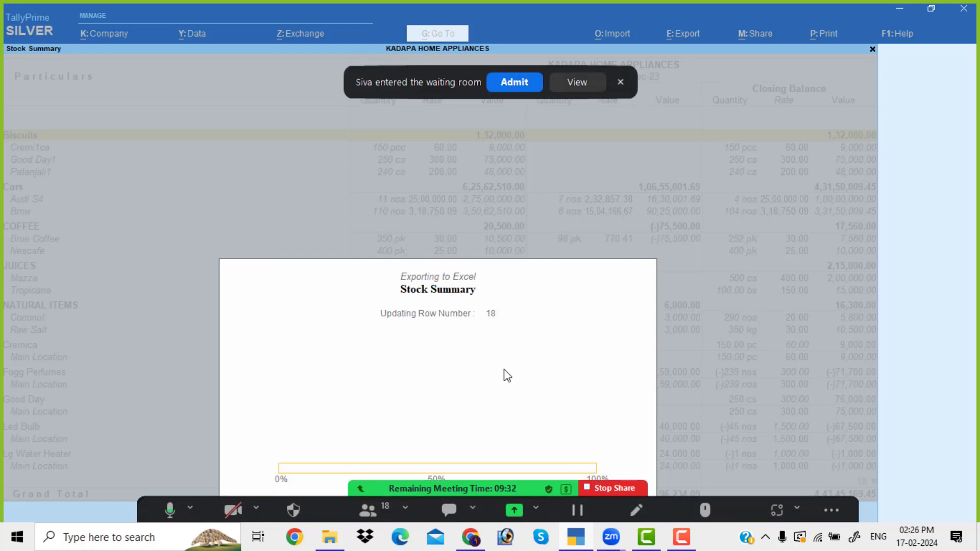
{"action": "left_click", "coordinate": [508, 83]}
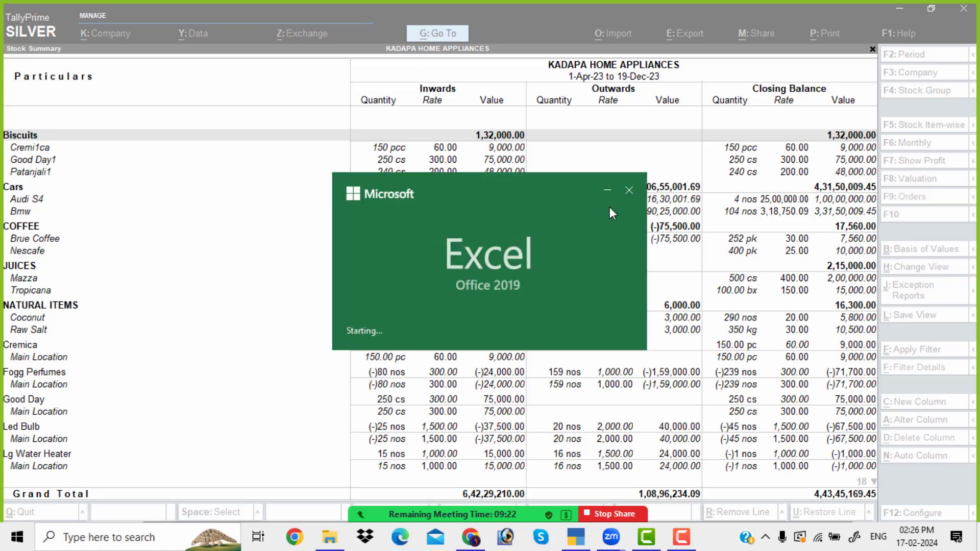
Look through the exported StkSum workbook from the headings down to the Grand Total row, and close it.
{"action": "scroll", "coordinate": [334, 289], "scroll_direction": "down", "scroll_amount": 10}
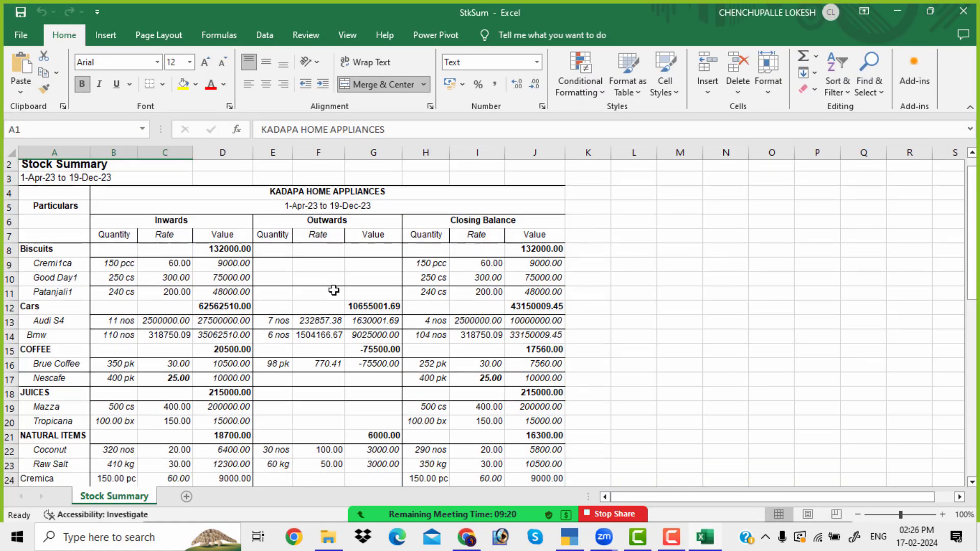
{"action": "scroll", "coordinate": [337, 290], "scroll_direction": "down", "scroll_amount": 6}
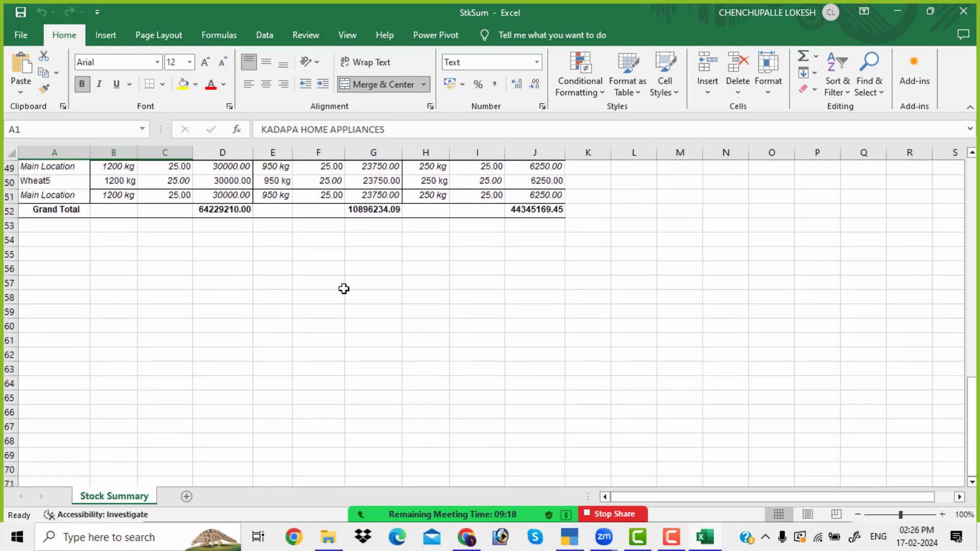
{"action": "scroll", "coordinate": [343, 287], "scroll_direction": "up", "scroll_amount": 8}
{"action": "scroll", "coordinate": [345, 289], "scroll_direction": "up", "scroll_amount": 8}
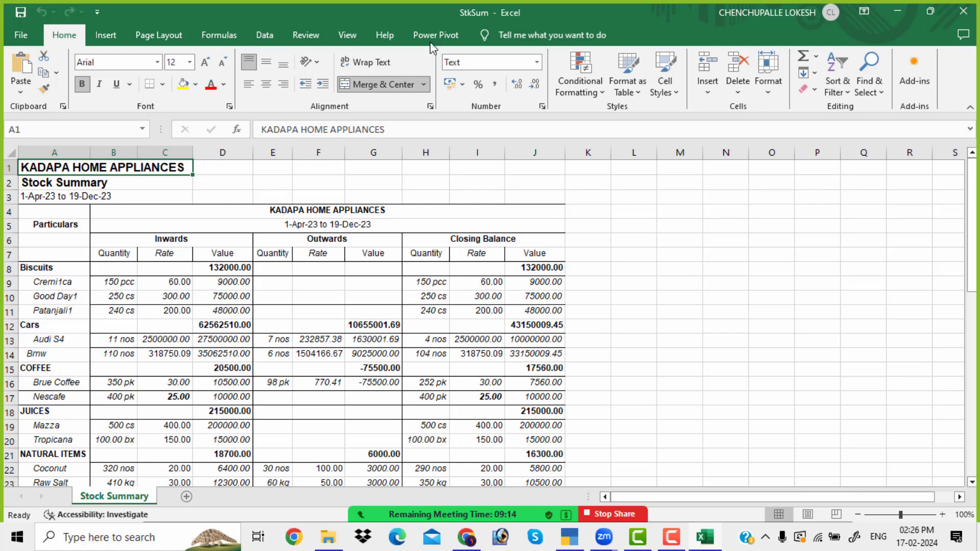
{"action": "left_click", "coordinate": [966, 9]}
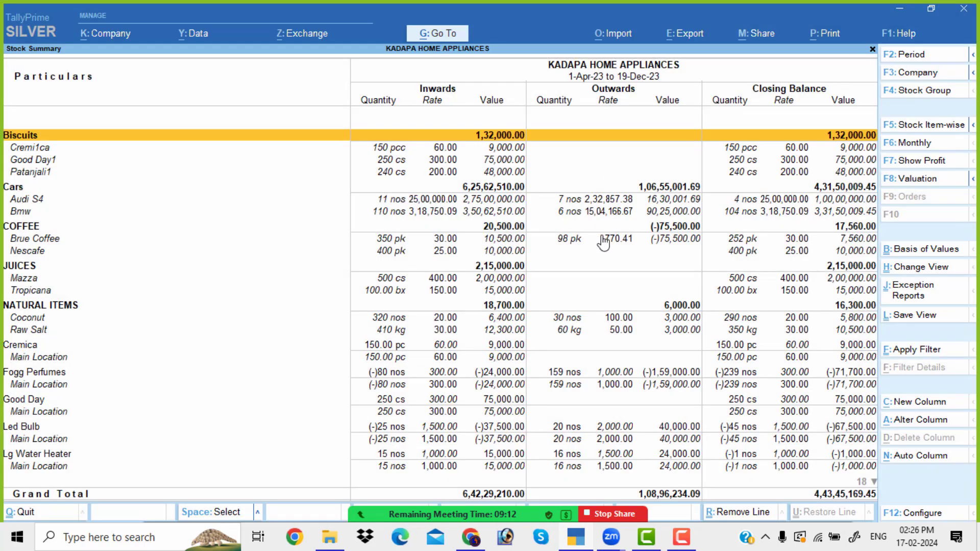
Leave the Stock Summary and open the Balance Sheet of KADAPA HOME APPLIANCES in detailed view.
{"action": "key", "text": "Escape"}
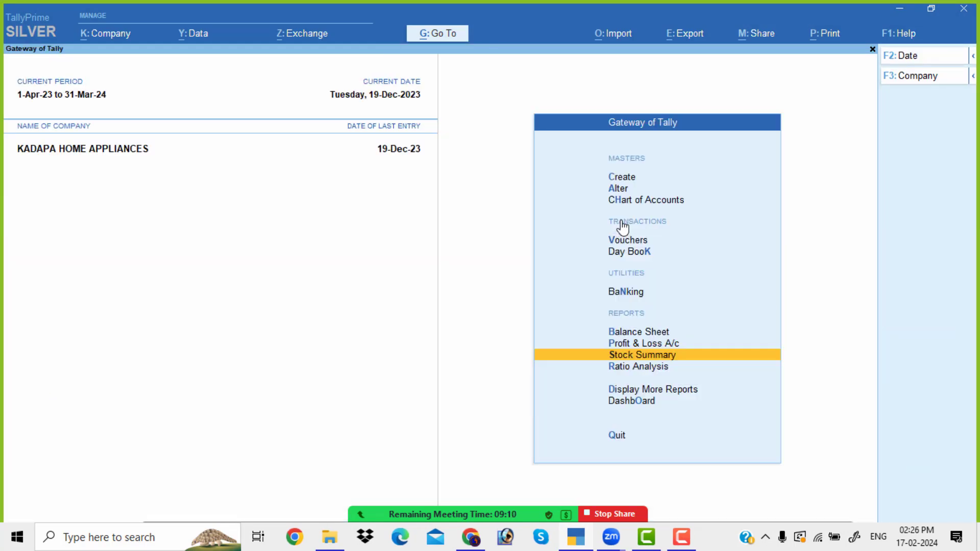
{"action": "key", "text": "Up"}
{"action": "key", "text": "Up"}
{"action": "key", "text": "Return"}
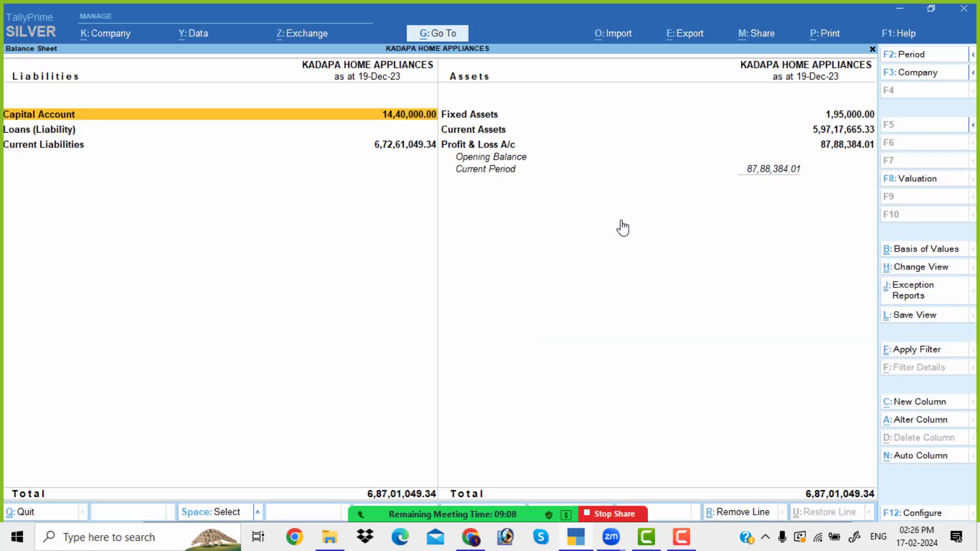
{"action": "key", "text": "alt+F5"}
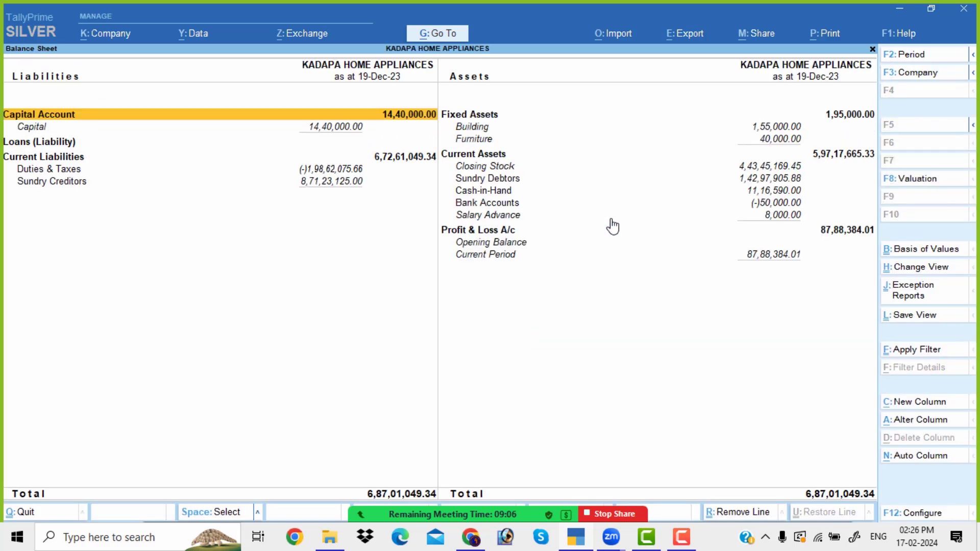
Export the current detailed Balance Sheet in Excel (Spreadsheet) format as BSheet.xlsx to D:\Tally Prime 4.
{"action": "left_click", "coordinate": [702, 39]}
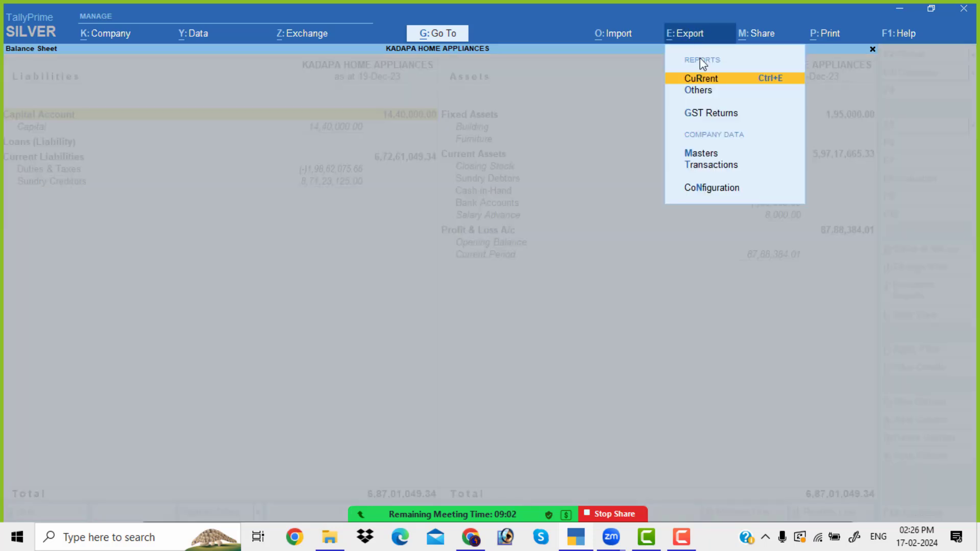
{"action": "left_click", "coordinate": [713, 84]}
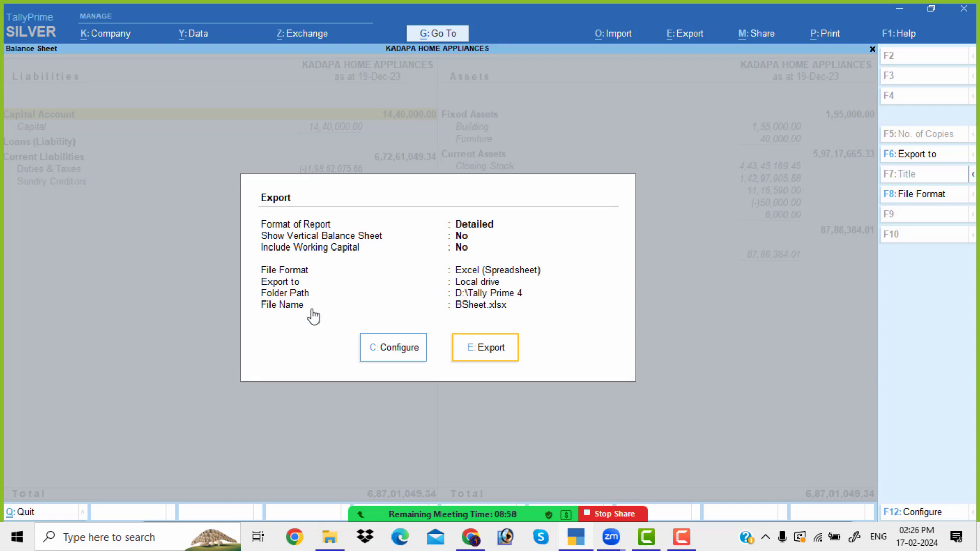
{"action": "left_click", "coordinate": [493, 352]}
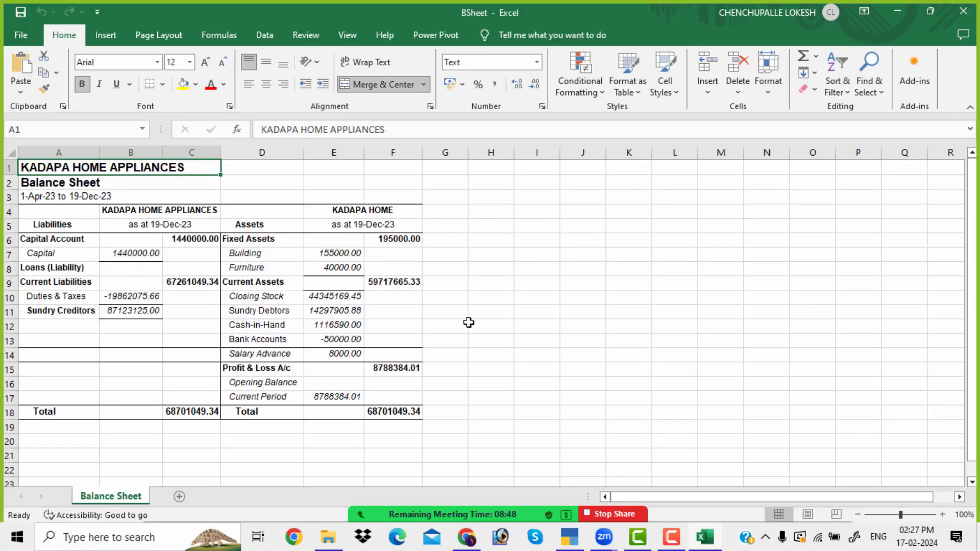
Look over the liabilities and assets in the exported BSheet workbook, and close it.
{"action": "left_click", "coordinate": [457, 315]}
{"action": "scroll", "coordinate": [470, 297], "scroll_direction": "down", "scroll_amount": 2}
{"action": "scroll", "coordinate": [466, 293], "scroll_direction": "up", "scroll_amount": 2}
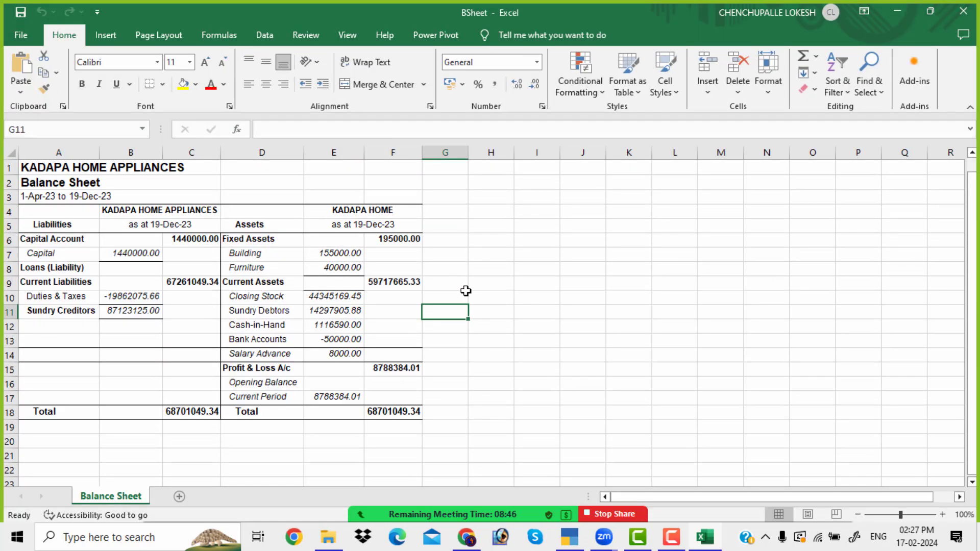
{"action": "left_click", "coordinate": [973, 8]}
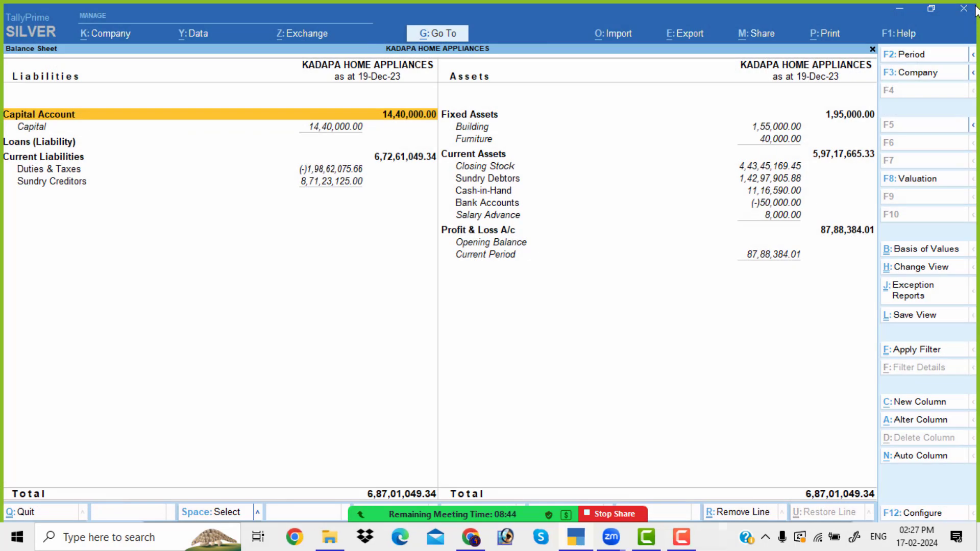
Export the current Balance Sheet again with the file format set to JPEG (Image), as BSheet.jpg in D:\Tally Prime 4.
{"action": "left_click", "coordinate": [694, 38]}
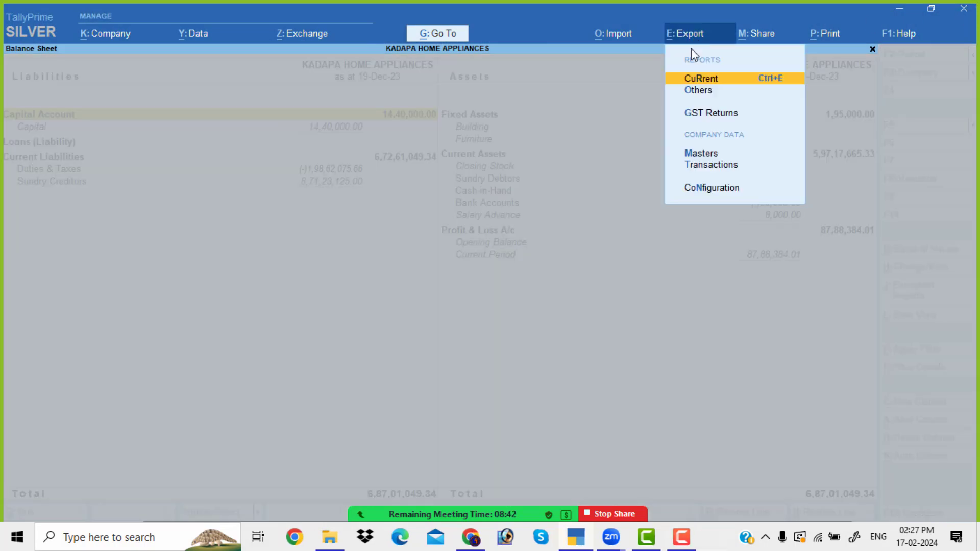
{"action": "left_click", "coordinate": [710, 80]}
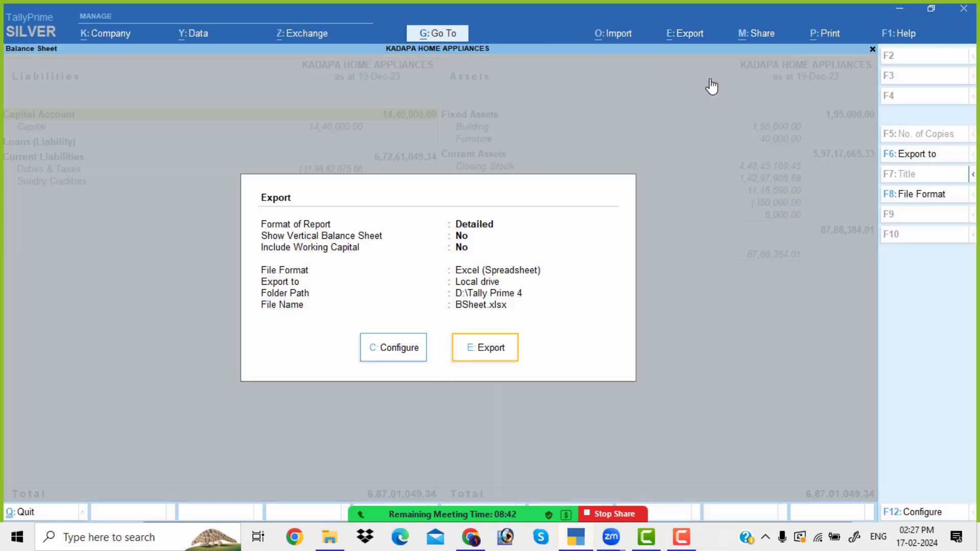
{"action": "left_click", "coordinate": [395, 347]}
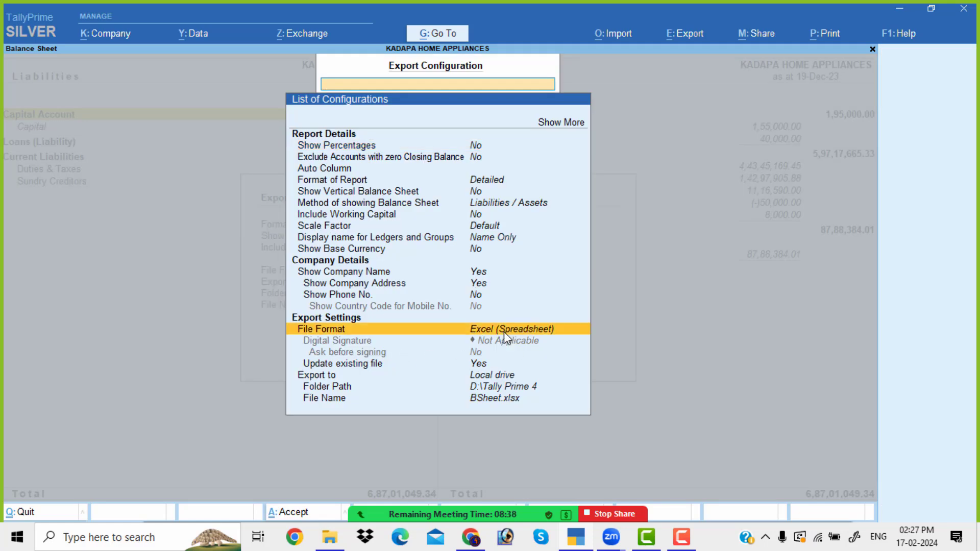
{"action": "left_click", "coordinate": [503, 332]}
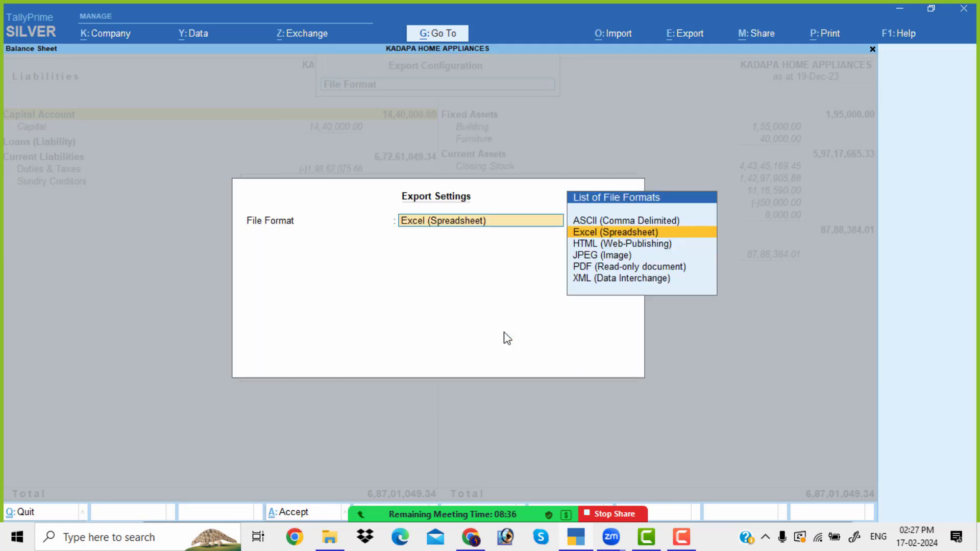
{"action": "key", "text": "Down"}
{"action": "key", "text": "Down"}
{"action": "key", "text": "Return"}
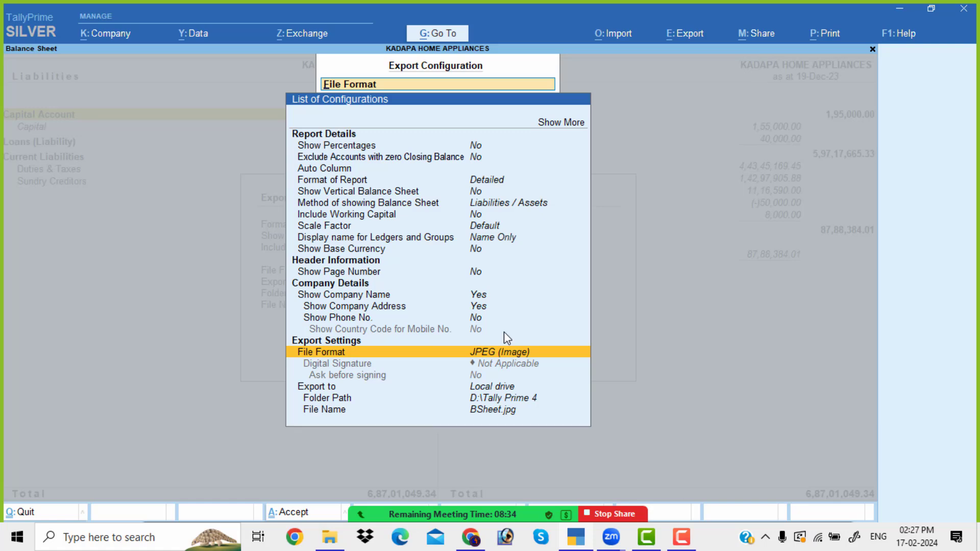
{"action": "key", "text": "ctrl+a"}
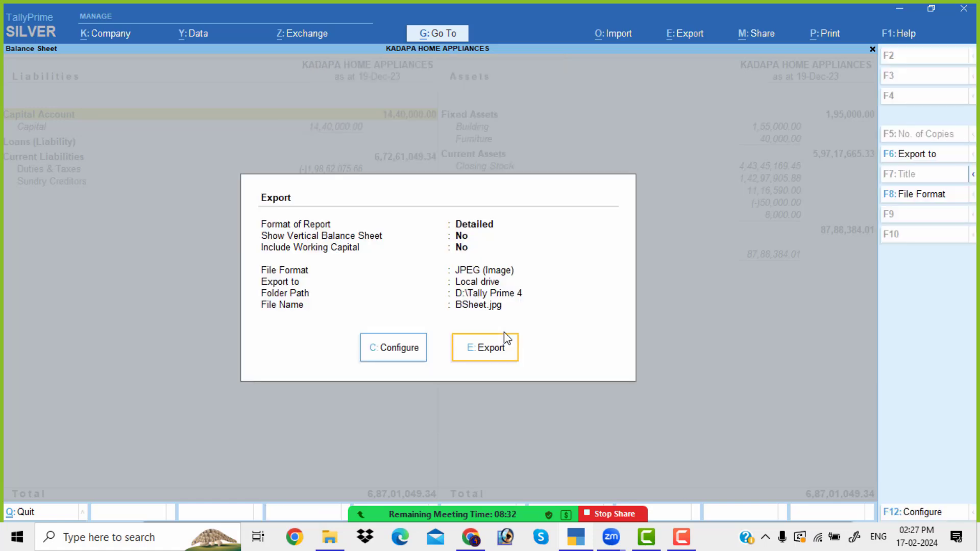
{"action": "left_click", "coordinate": [509, 357]}
{"action": "key", "text": "Return"}
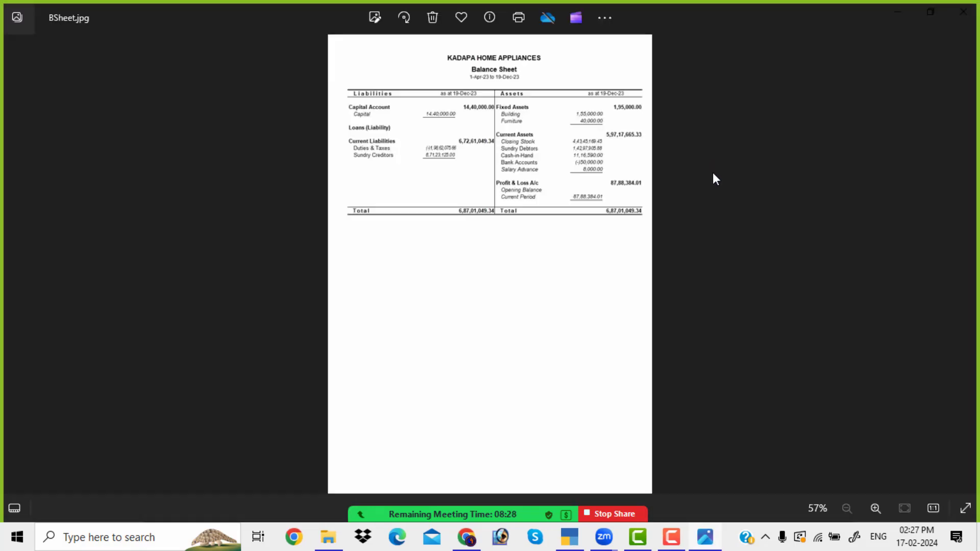
Examine the exported BSheet.jpg image at a larger size, and close the image viewer.
{"action": "scroll", "coordinate": [594, 257], "scroll_direction": "up", "scroll_amount": 4}
{"action": "left_click_drag", "start_coordinate": [584, 251], "coordinate": [546, 452]}
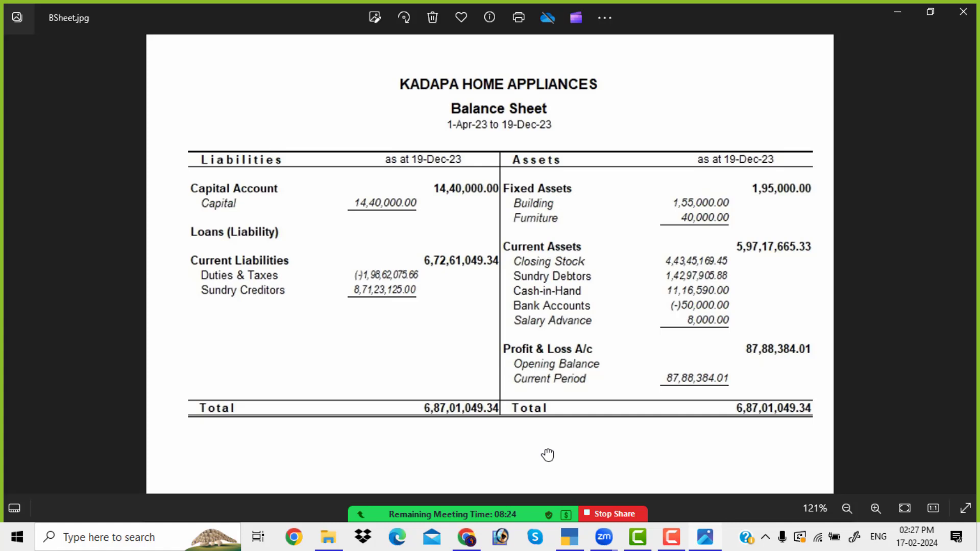
{"action": "left_click", "coordinate": [960, 14]}
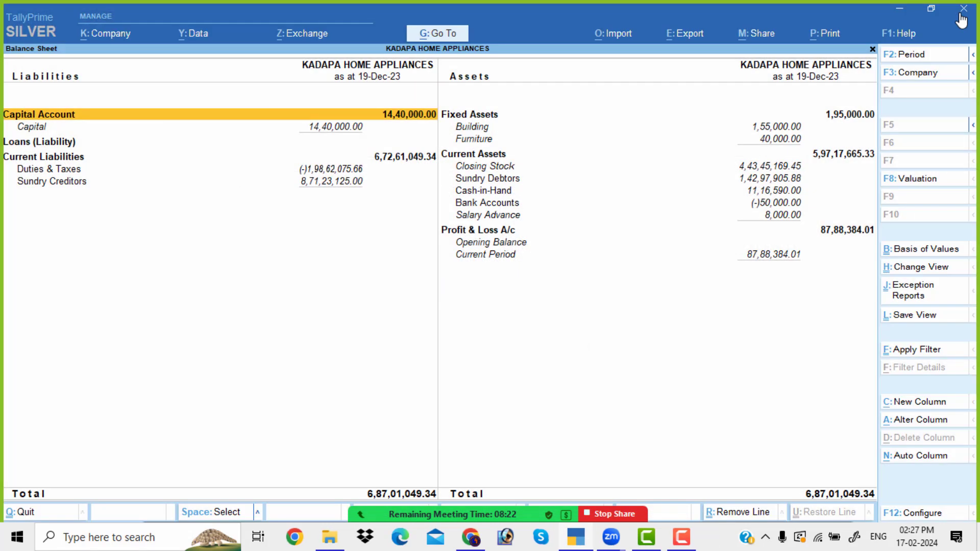
Start another export of the current Balance Sheet and set its file format to PDF (Read-only document).
{"action": "left_click", "coordinate": [698, 35]}
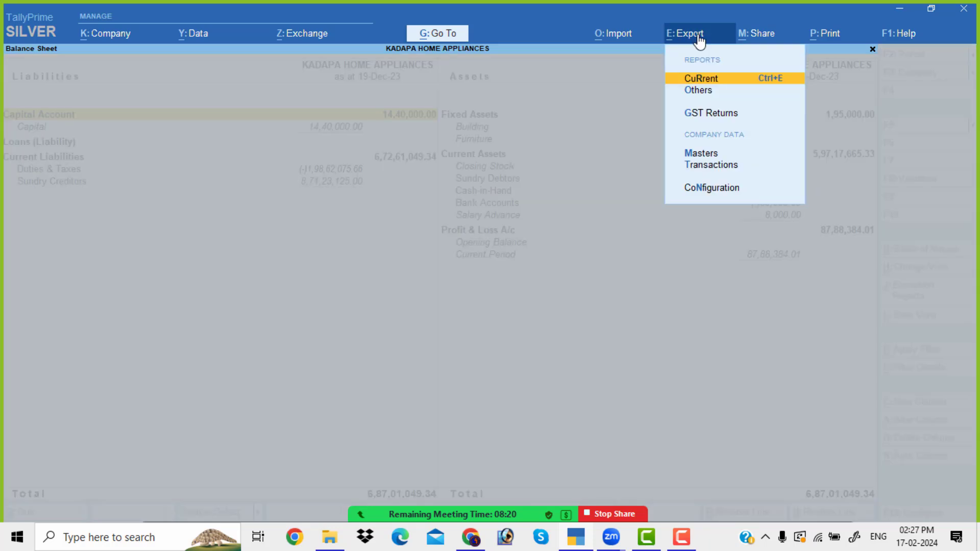
{"action": "left_click", "coordinate": [715, 80]}
{"action": "left_click", "coordinate": [405, 350]}
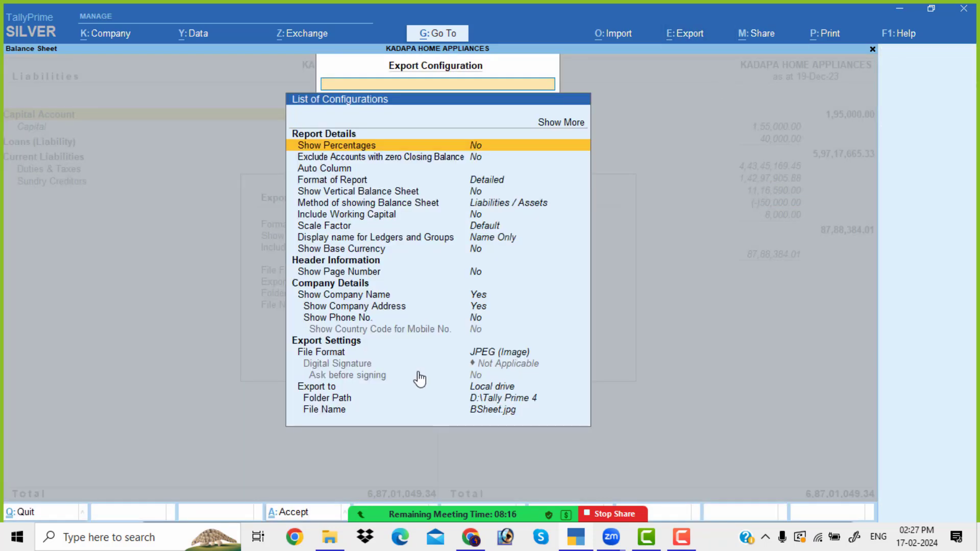
{"action": "left_click", "coordinate": [507, 353]}
{"action": "key", "text": "Down"}
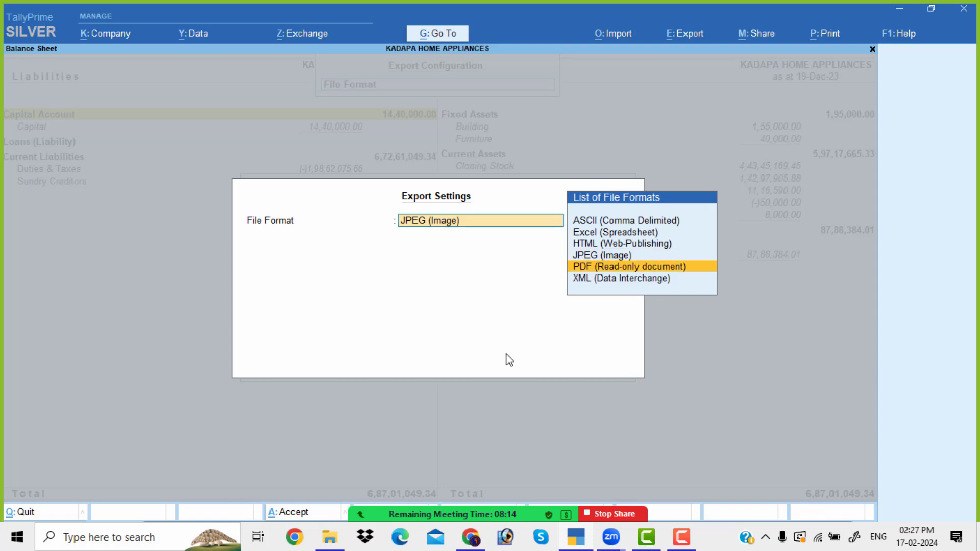
{"action": "key", "text": "Return"}
{"action": "key", "text": "Return"}
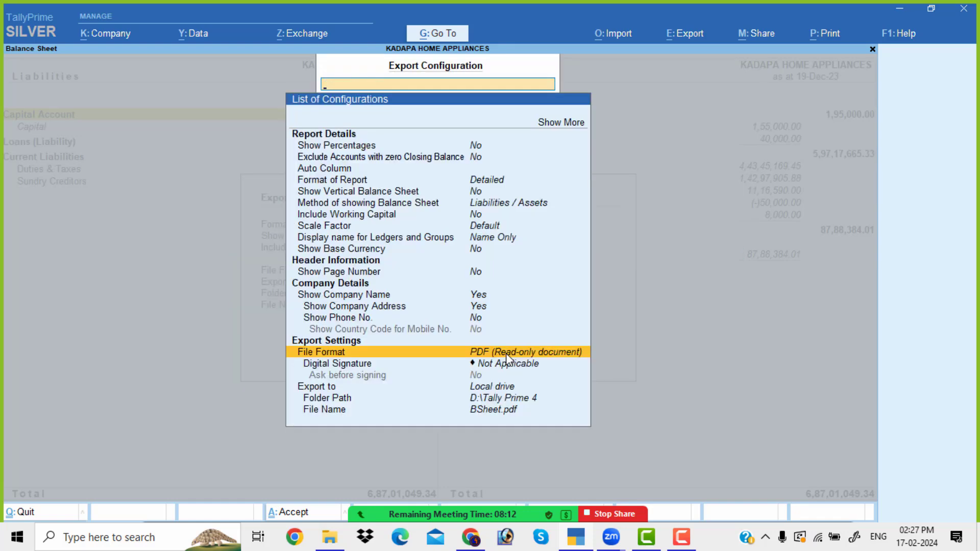
Export the Balance Sheet as BSheet.pdf, overwriting the existing file, and close the PDF after looking through it.
{"action": "key", "text": "ctrl+a"}
{"action": "left_click", "coordinate": [491, 347]}
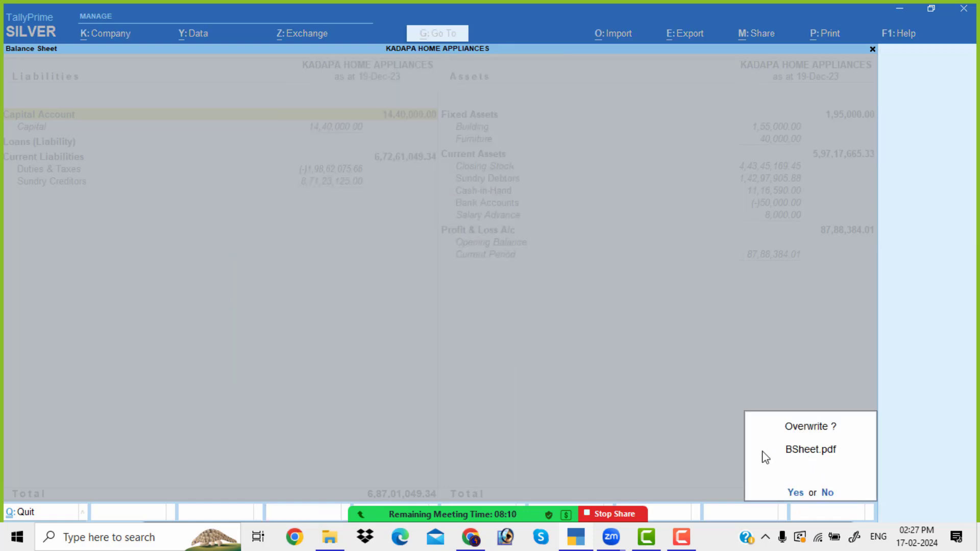
{"action": "key", "text": "y"}
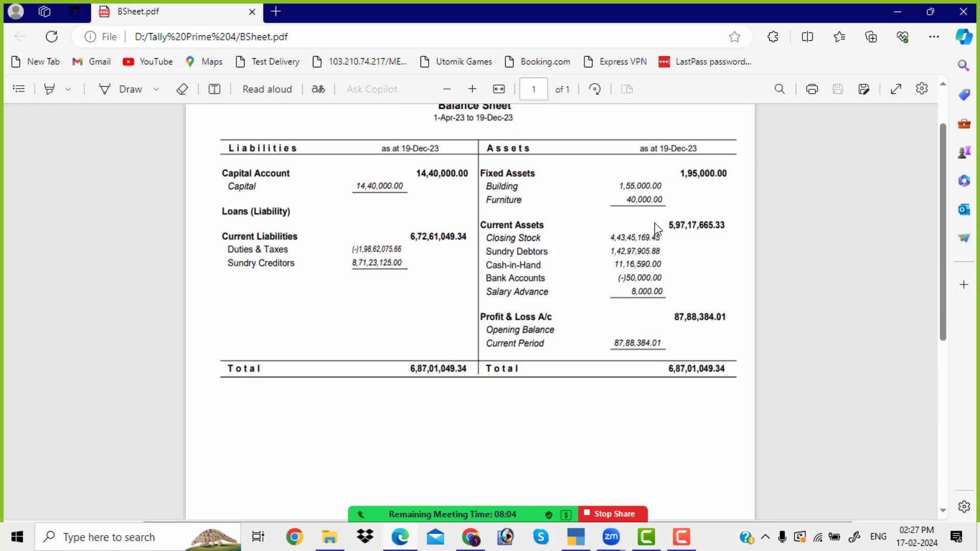
{"action": "scroll", "coordinate": [654, 222], "scroll_direction": "down", "scroll_amount": 5}
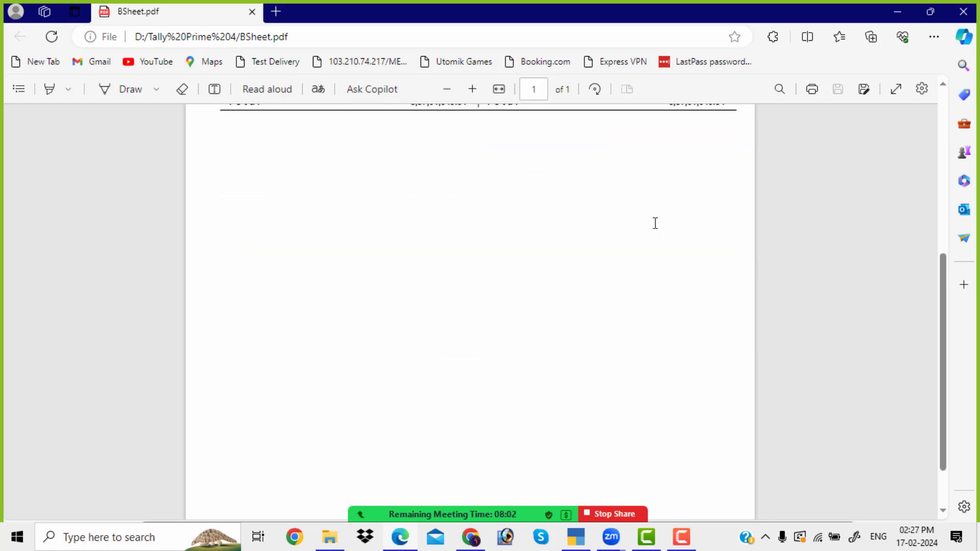
{"action": "left_click", "coordinate": [962, 11]}
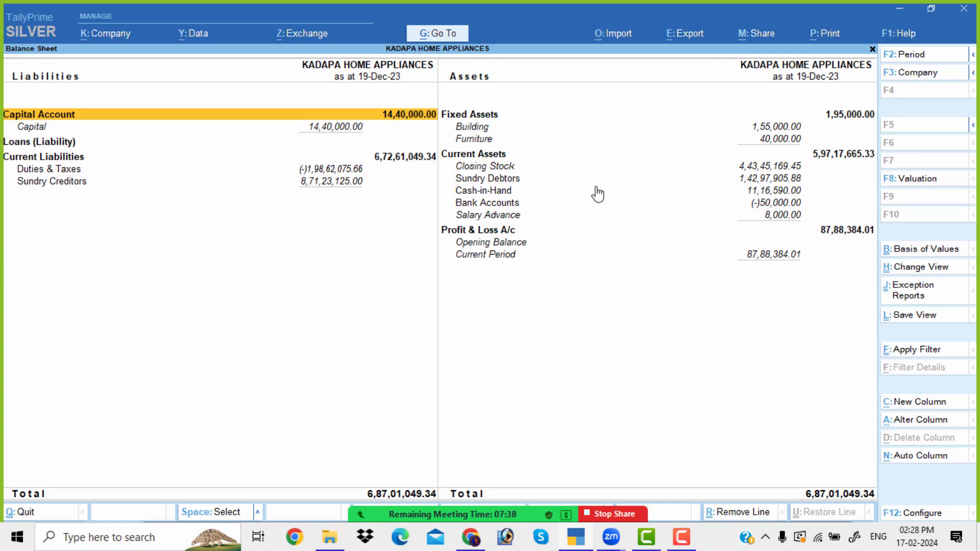
Leave the Balance Sheet and open the Trial Balance from the additional reports in detailed view.
{"action": "key", "text": "Escape"}
{"action": "key", "text": "Down"}
{"action": "key", "text": "Down"}
{"action": "key", "text": "Down"}
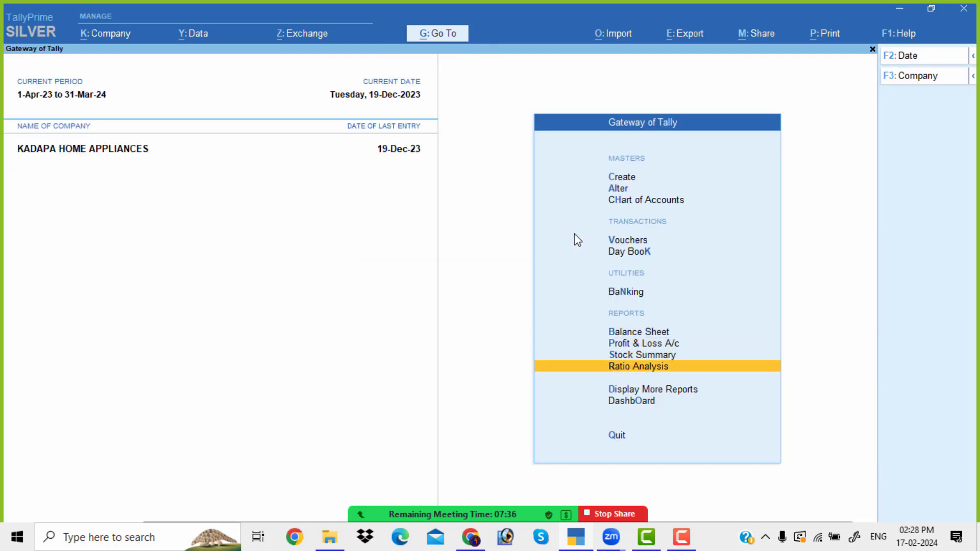
{"action": "key", "text": "Down"}
{"action": "key", "text": "Return"}
{"action": "key", "text": "Return"}
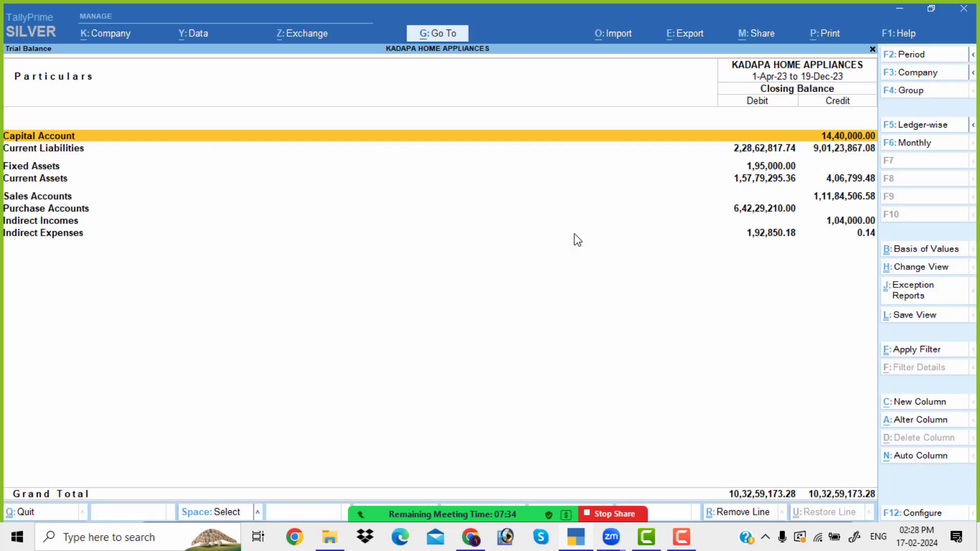
{"action": "key", "text": "alt+F5"}
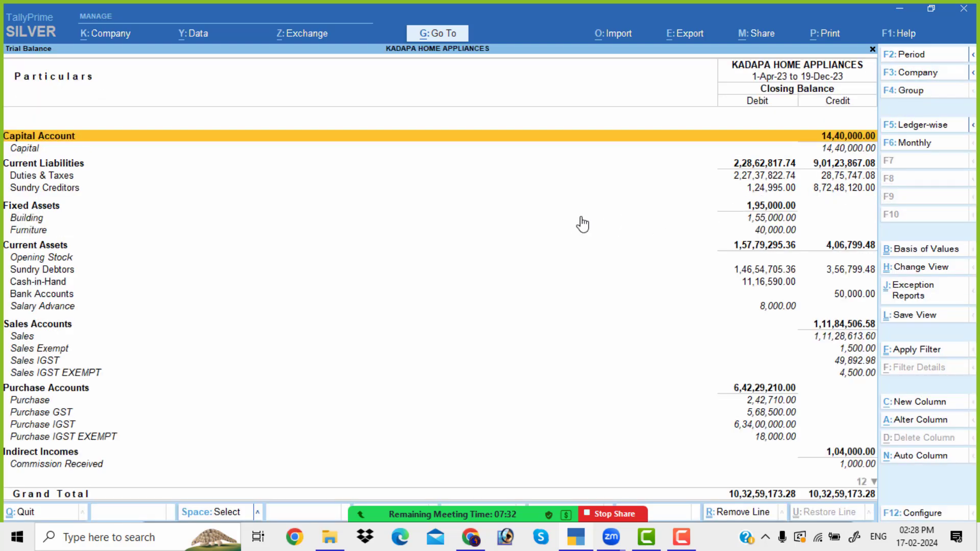
Look through the Trial Balance, start an export of the current report and set its file format to Excel (Spreadsheet).
{"action": "scroll", "coordinate": [577, 231], "scroll_direction": "down", "scroll_amount": 11}
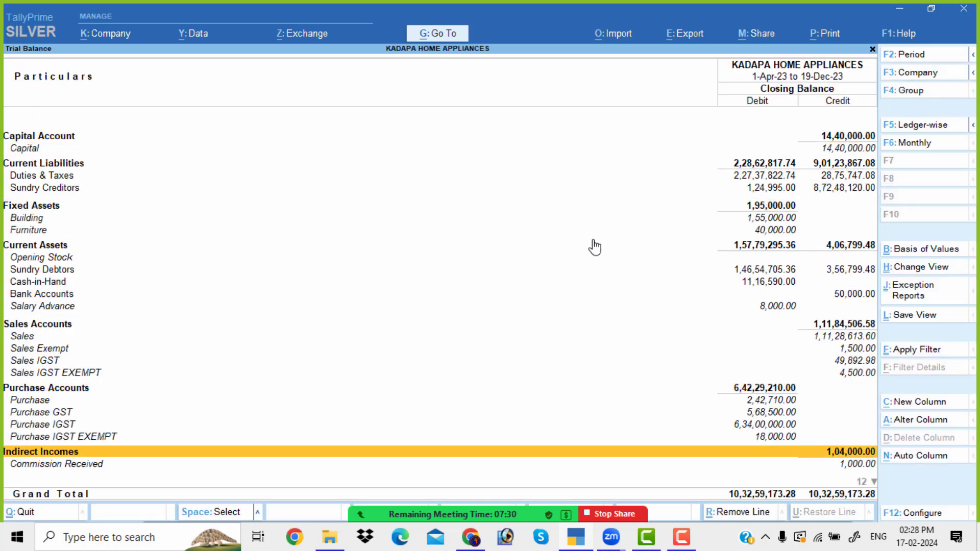
{"action": "scroll", "coordinate": [600, 251], "scroll_direction": "down", "scroll_amount": 5}
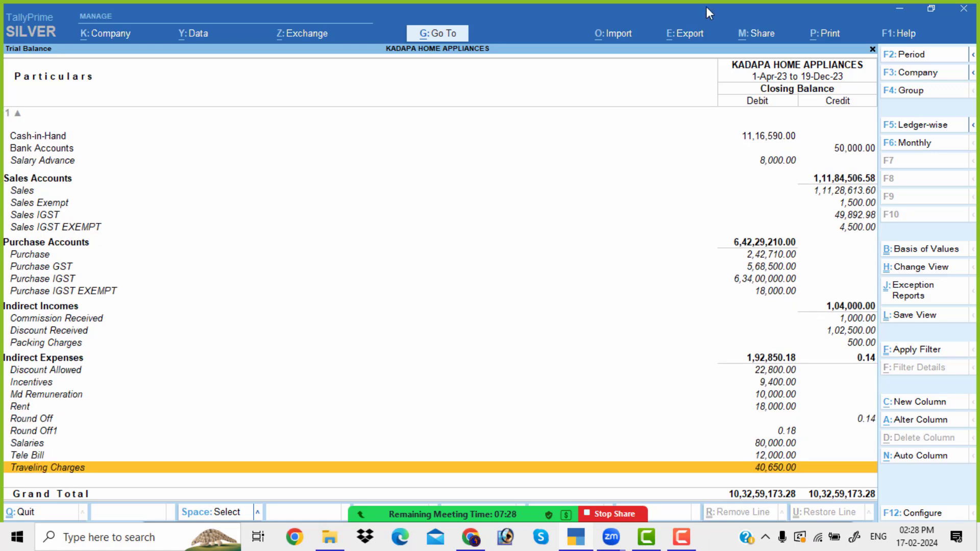
{"action": "left_click", "coordinate": [699, 36]}
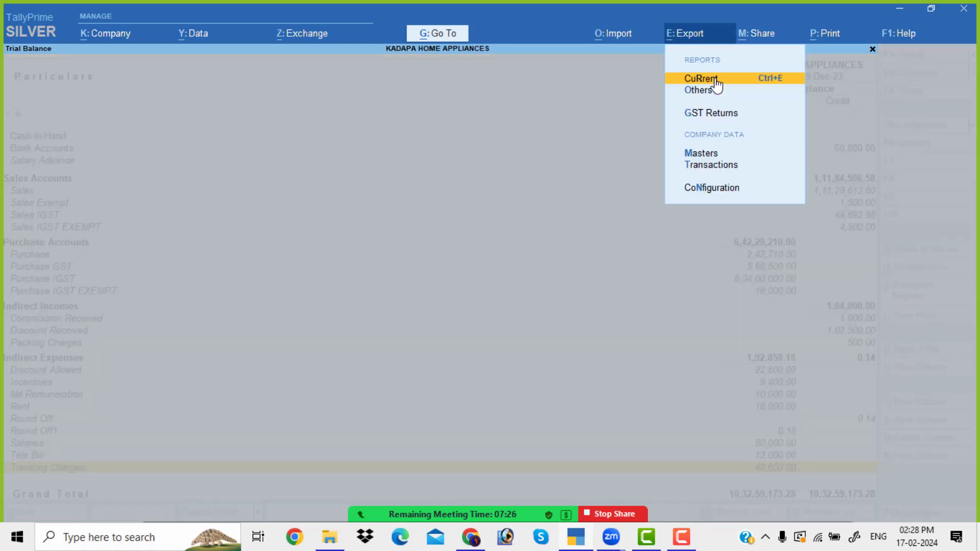
{"action": "left_click", "coordinate": [715, 78]}
{"action": "left_click", "coordinate": [401, 352]}
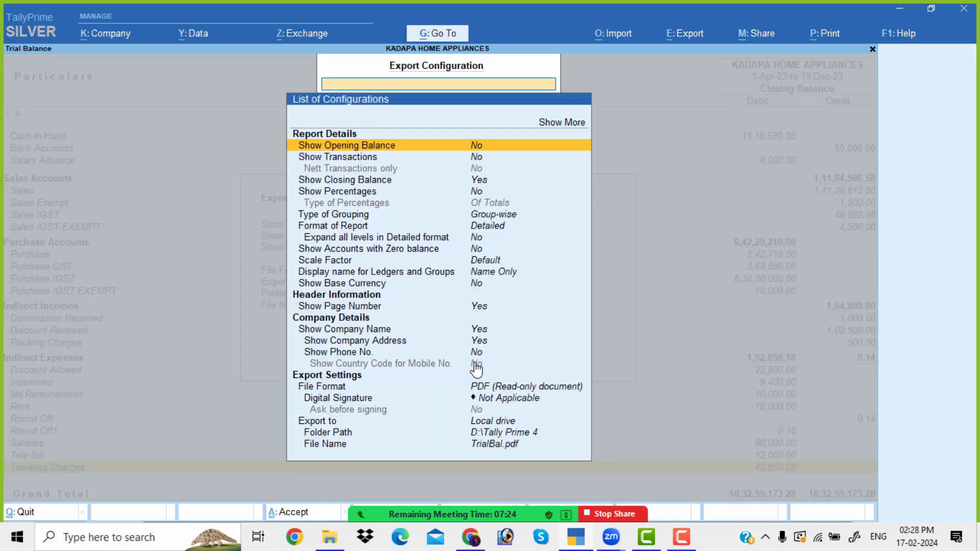
{"action": "left_click", "coordinate": [490, 391]}
{"action": "left_click", "coordinate": [490, 391]}
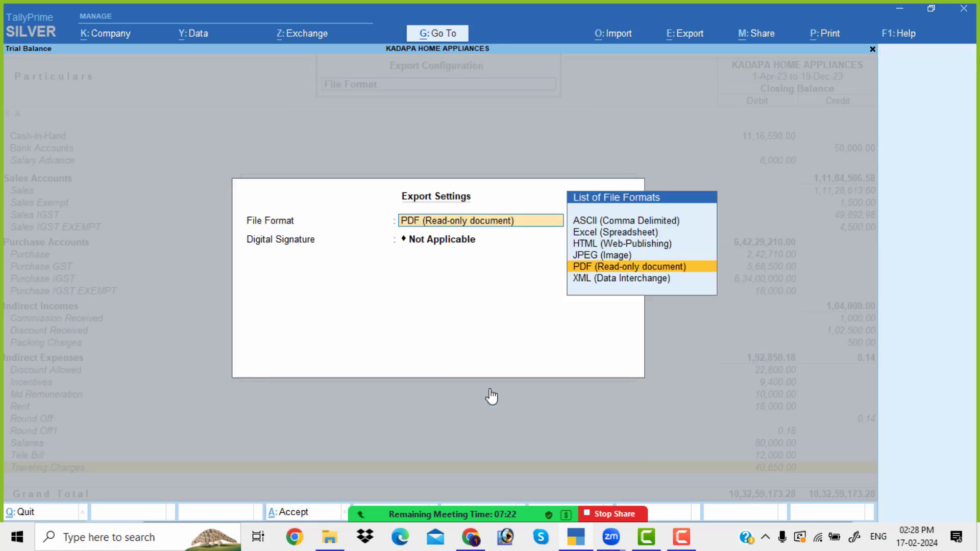
{"action": "key", "text": "Up"}
{"action": "key", "text": "Up"}
{"action": "key", "text": "Up"}
{"action": "key", "text": "Return"}
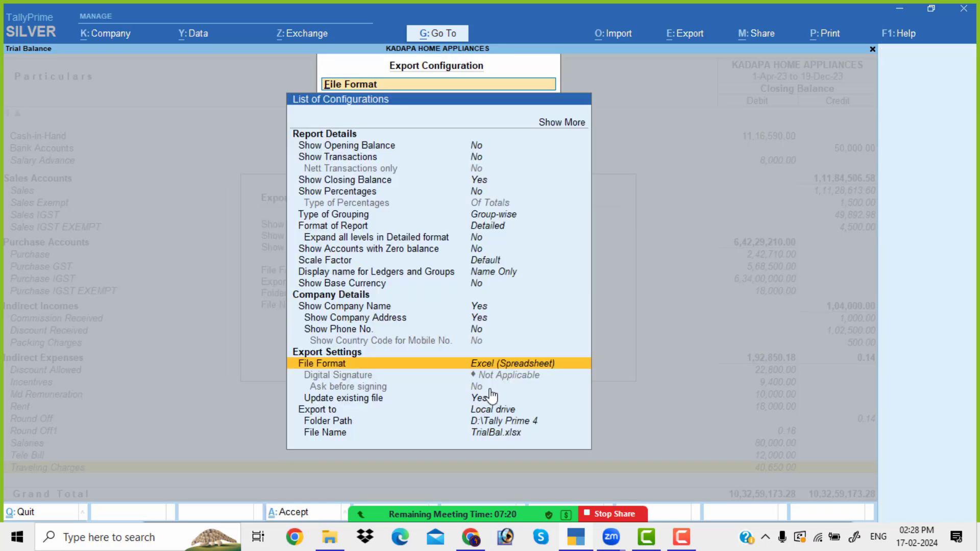
{"action": "key", "text": "ctrl+a"}
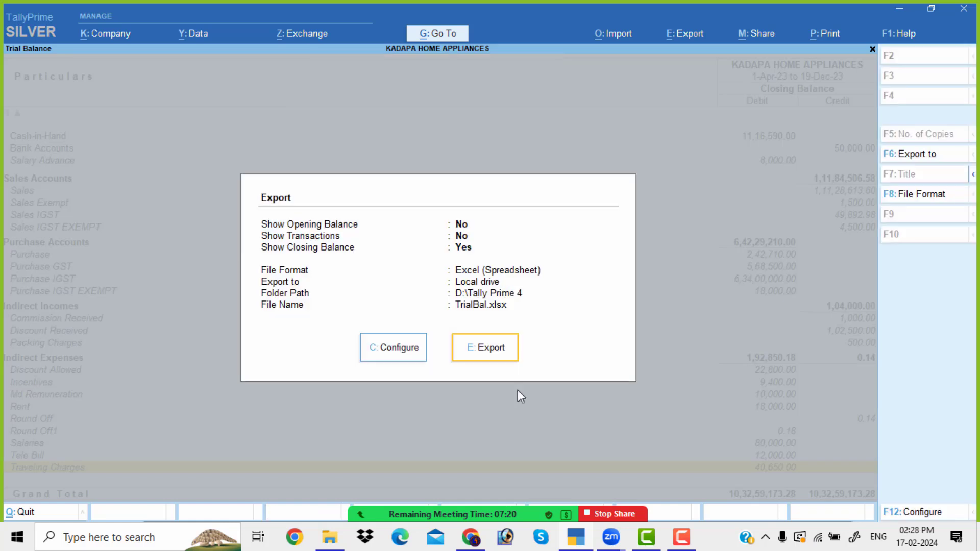
Export the Trial Balance as TrialBal.xlsx and close the workbook after looking through it down to the Grand Total.
{"action": "left_click", "coordinate": [488, 352]}
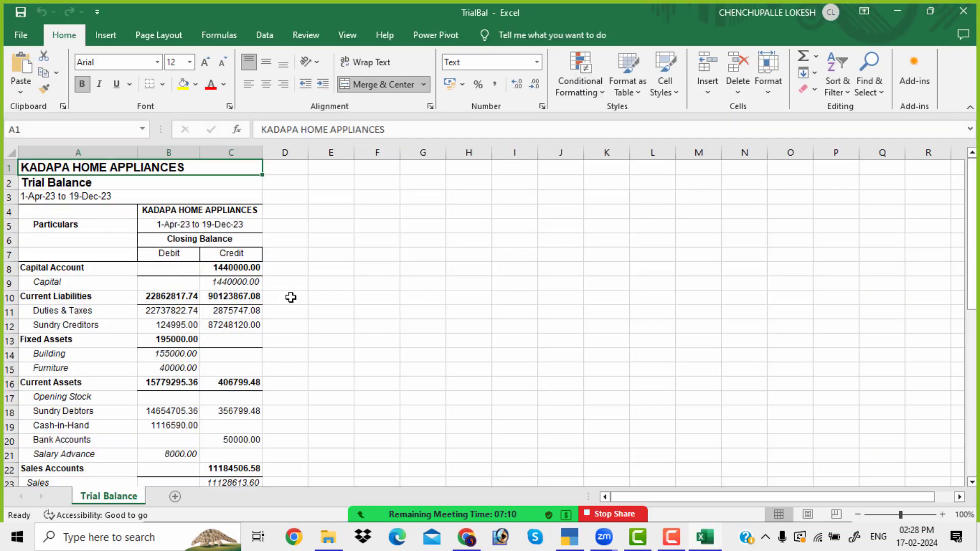
{"action": "scroll", "coordinate": [116, 300], "scroll_direction": "down", "scroll_amount": 1}
{"action": "scroll", "coordinate": [116, 300], "scroll_direction": "down", "scroll_amount": 10}
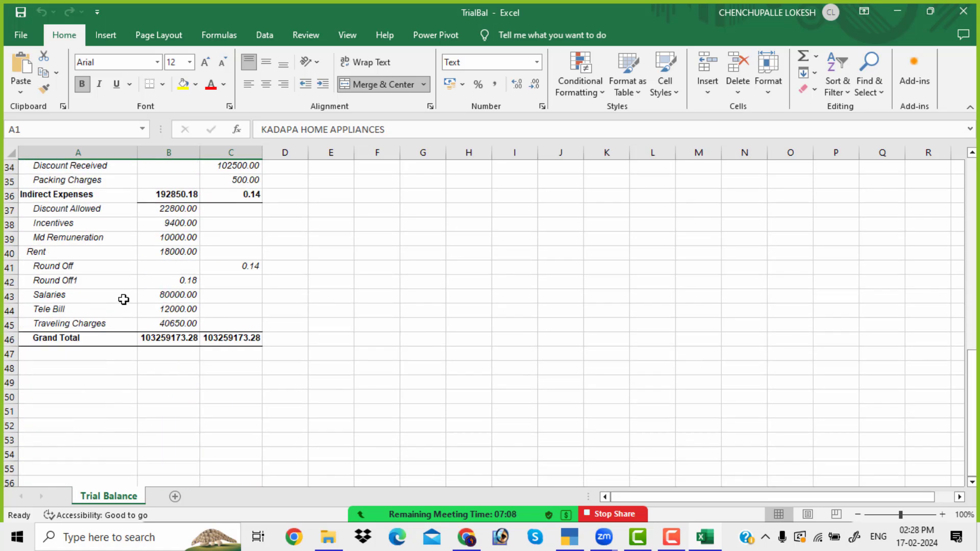
{"action": "scroll", "coordinate": [132, 301], "scroll_direction": "up", "scroll_amount": 11}
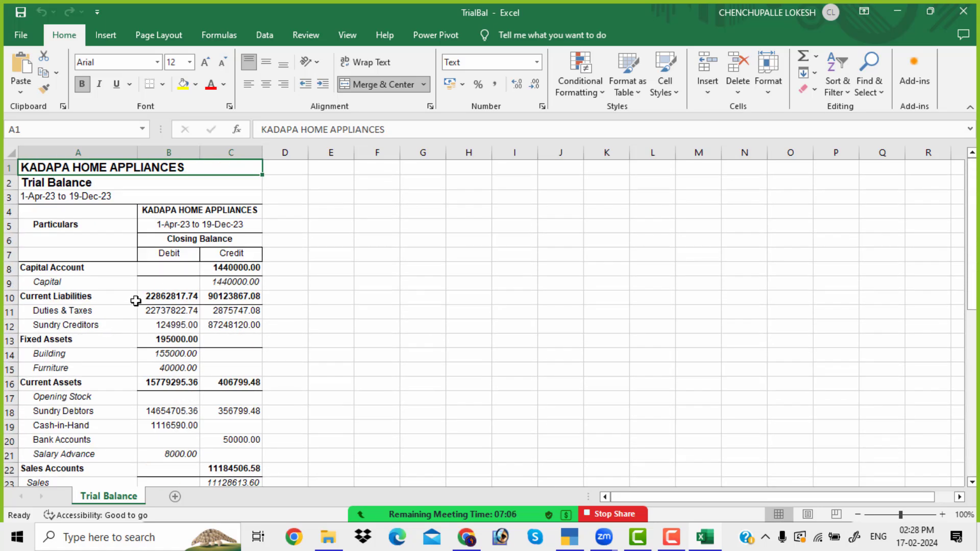
{"action": "left_click", "coordinate": [962, 11]}
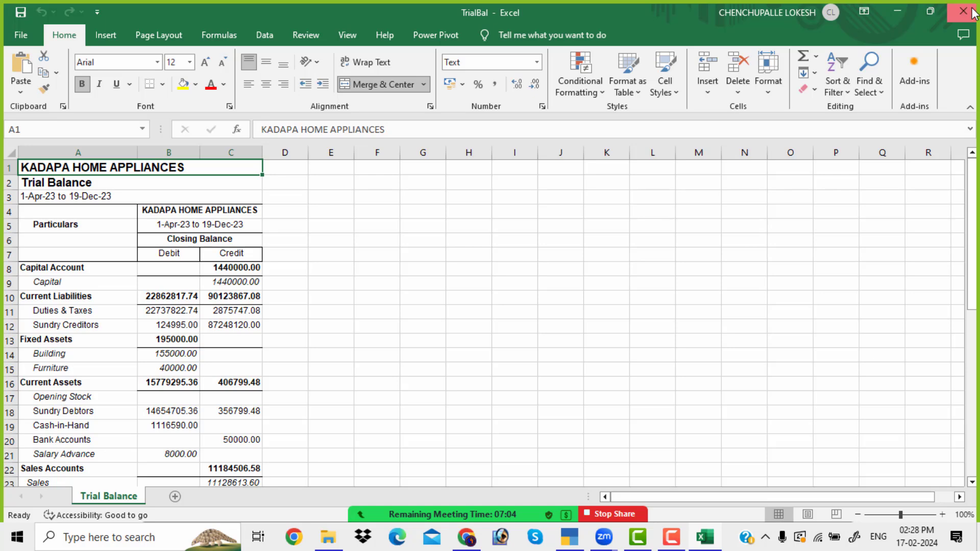
Start another export of the current Trial Balance and set its file format to JPEG (Image).
{"action": "left_click", "coordinate": [697, 36]}
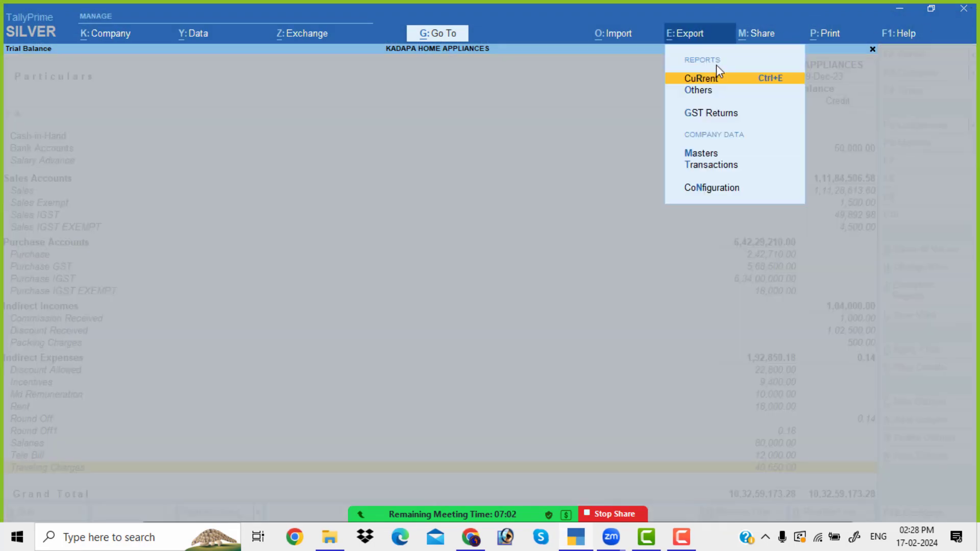
{"action": "left_click", "coordinate": [720, 80]}
{"action": "left_click", "coordinate": [416, 355]}
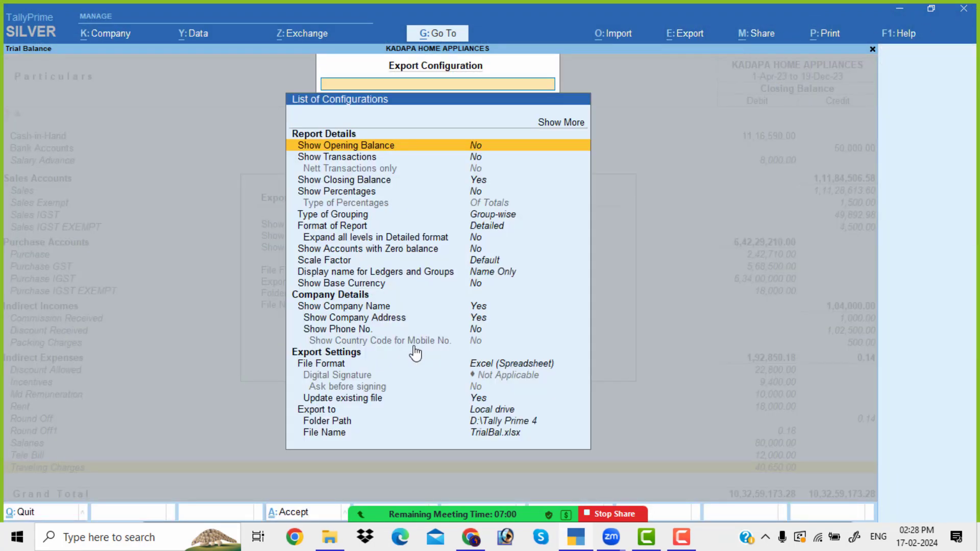
{"action": "left_click", "coordinate": [498, 363]}
{"action": "left_click", "coordinate": [499, 364]}
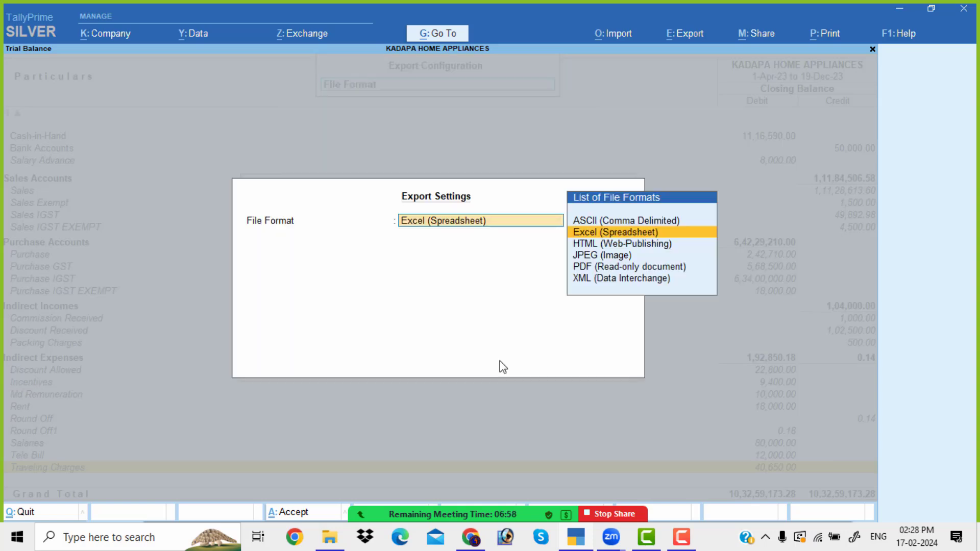
{"action": "key", "text": "Down"}
{"action": "key", "text": "Down"}
{"action": "key", "text": "Return"}
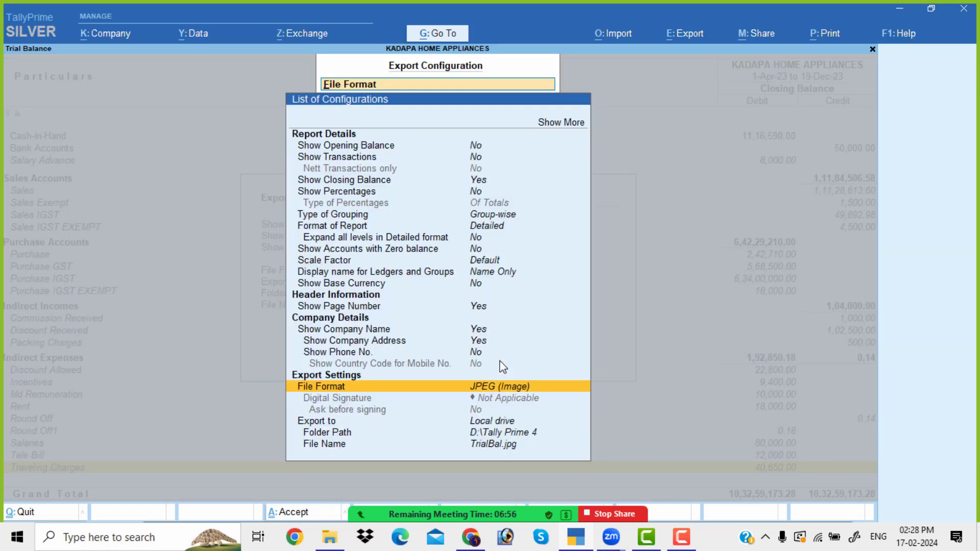
{"action": "key", "text": "ctrl+a"}
Export the Trial Balance as TrialBal.jpg, examine the image at a larger size and close the image viewer.
{"action": "left_click", "coordinate": [508, 356]}
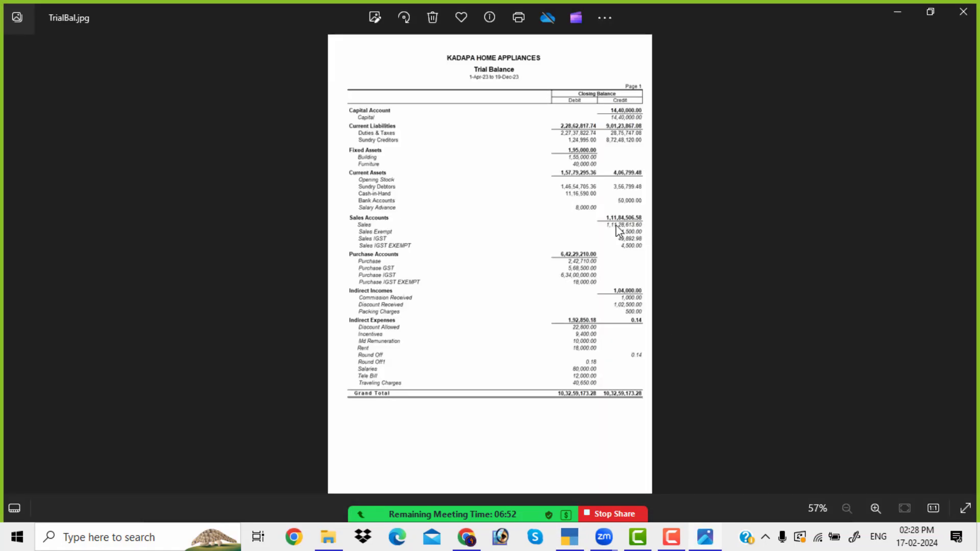
{"action": "scroll", "coordinate": [565, 241], "scroll_direction": "up", "scroll_amount": 4}
{"action": "left_click_drag", "start_coordinate": [564, 245], "coordinate": [547, 212]}
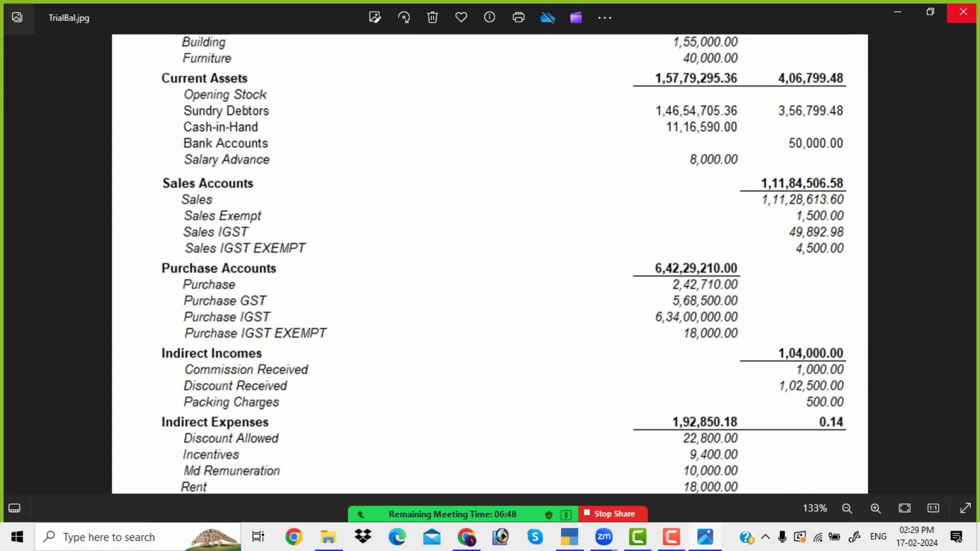
{"action": "left_click", "coordinate": [962, 15]}
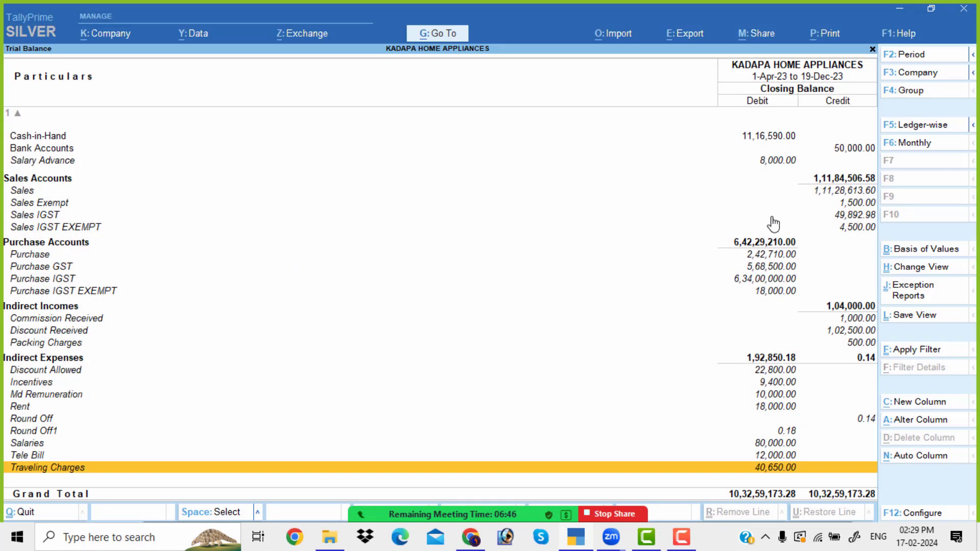
Start a further export of the current Trial Balance and set its file format to PDF (Read-only document).
{"action": "left_click", "coordinate": [697, 39]}
{"action": "left_click", "coordinate": [713, 77]}
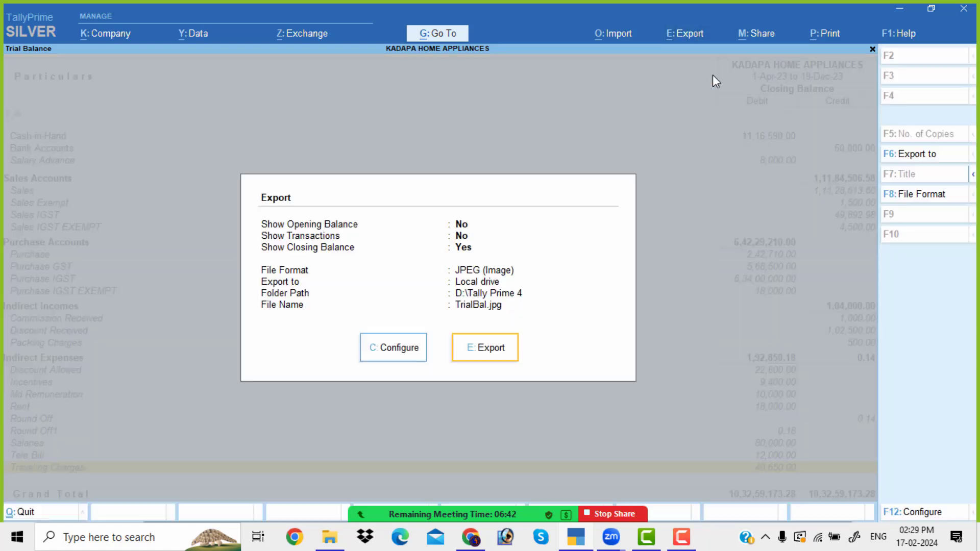
{"action": "left_click", "coordinate": [406, 356]}
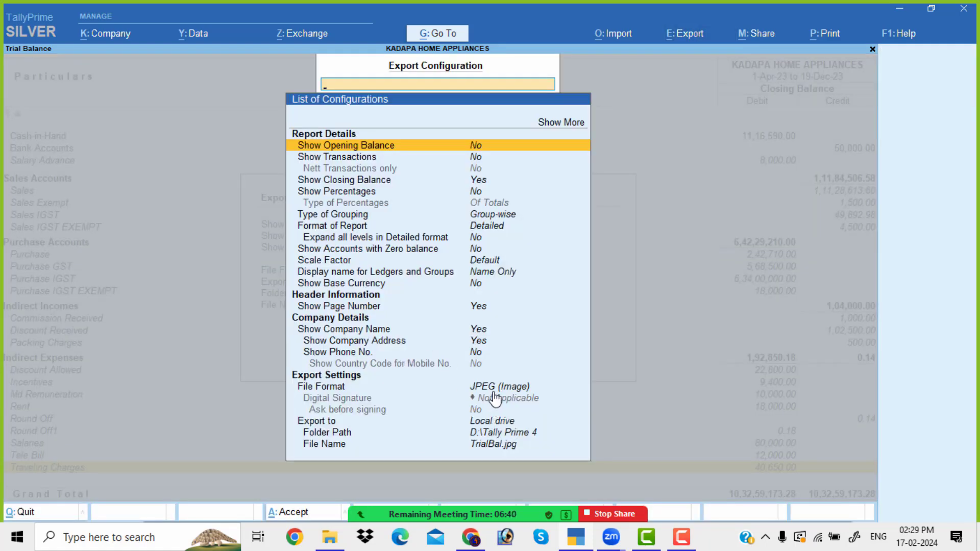
{"action": "key", "text": "Return"}
{"action": "key", "text": "Down"}
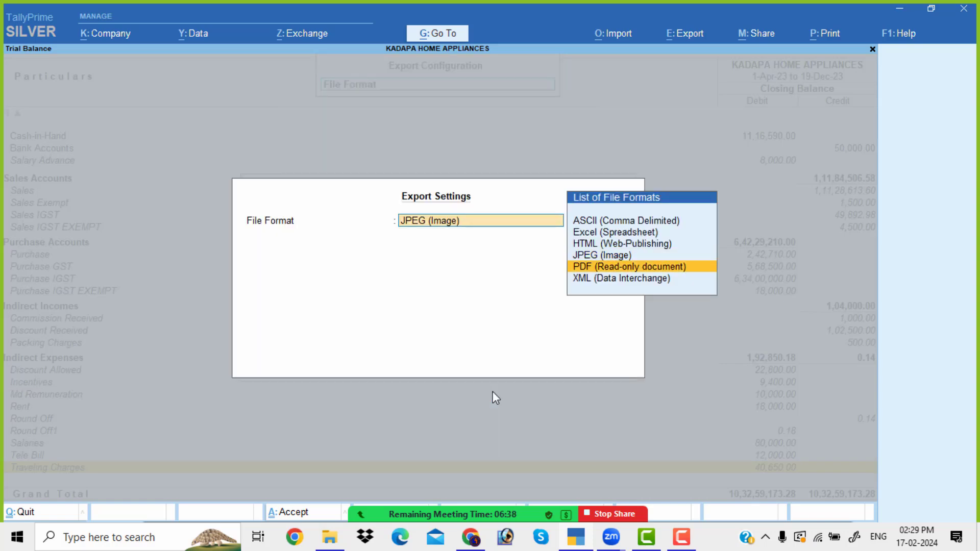
{"action": "key", "text": "Return"}
{"action": "key", "text": "Return"}
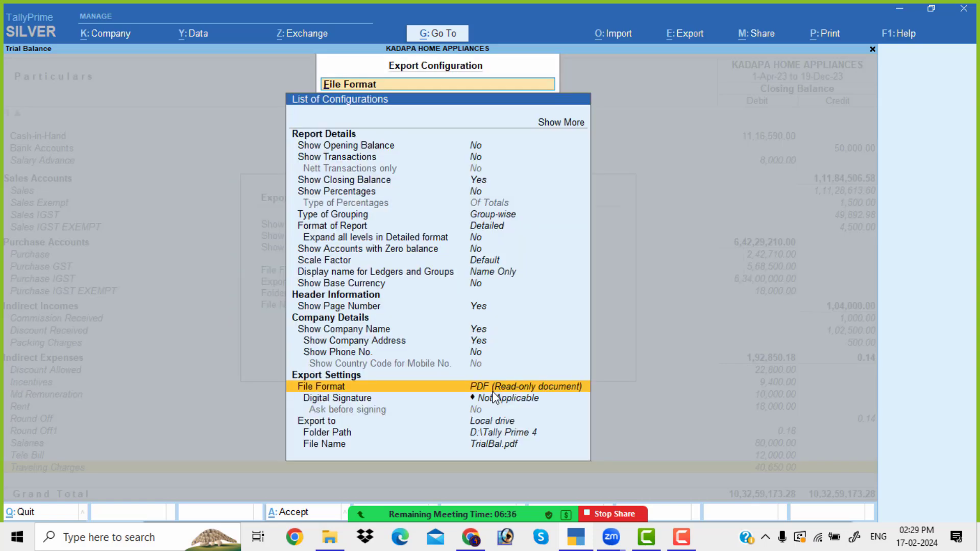
Export the Trial Balance as TrialBal.pdf and close the PDF after looking through it.
{"action": "key", "text": "ctrl+a"}
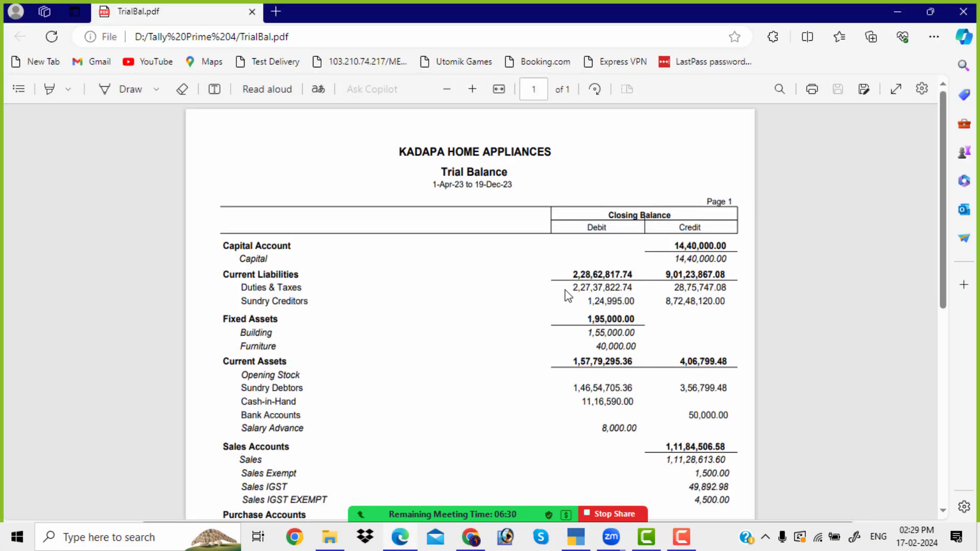
{"action": "scroll", "coordinate": [566, 289], "scroll_direction": "down", "scroll_amount": 8}
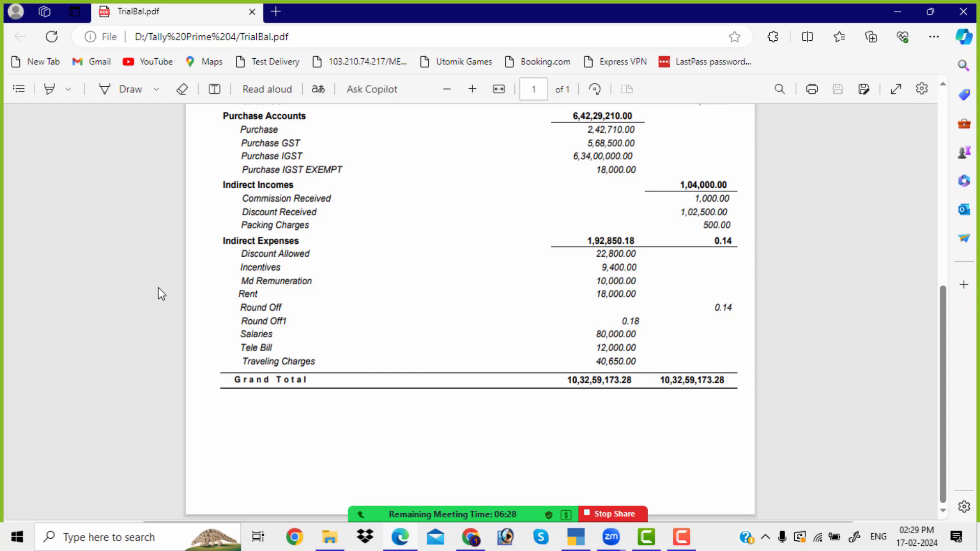
{"action": "left_click", "coordinate": [963, 11]}
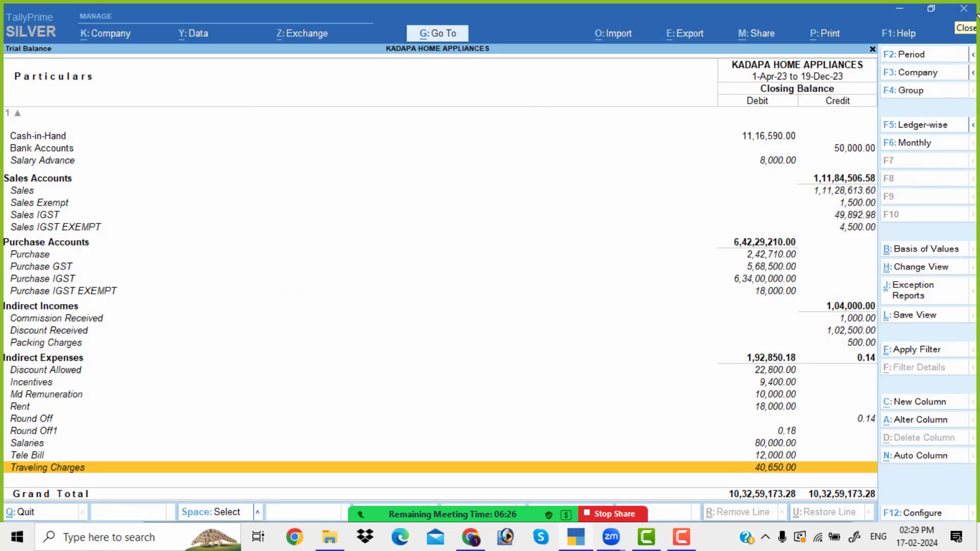
Leave the Trial Balance and return to the Gateway of Tally.
{"action": "key", "text": "Escape"}
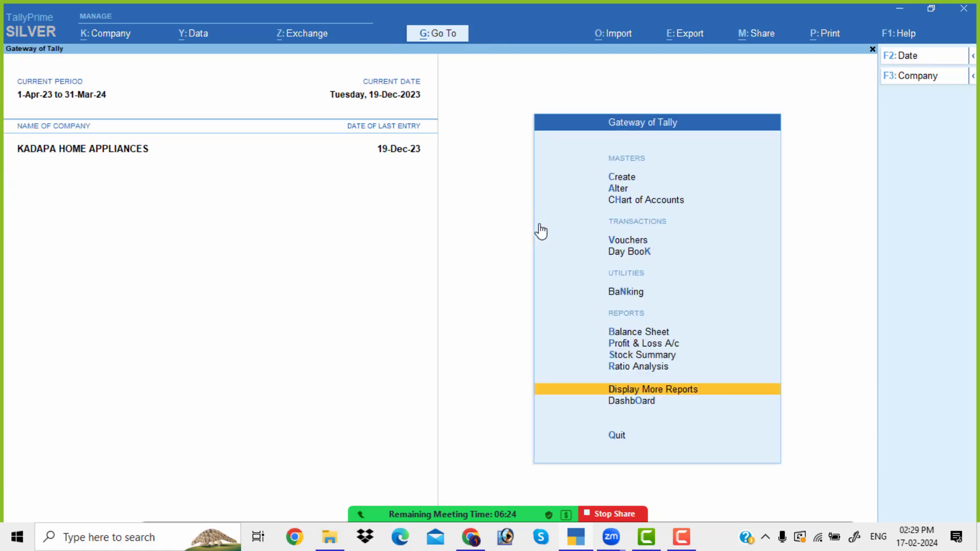
{"action": "key", "text": "Escape"}
{"action": "key", "text": "Escape"}
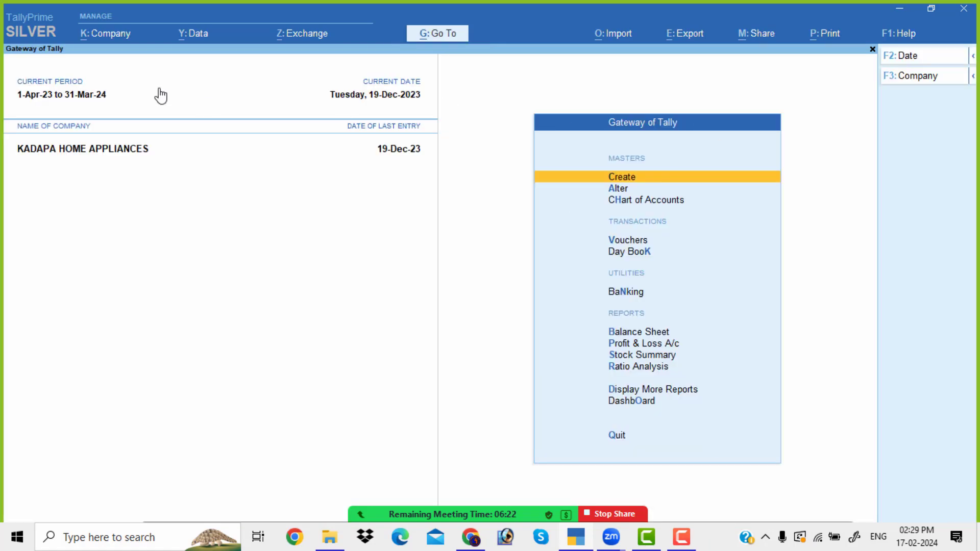
Move the Zoom meeting controls out of the way, open the participants list, enlarge it and look through the attendees.
{"action": "mouse_move", "coordinate": [485, 514]}
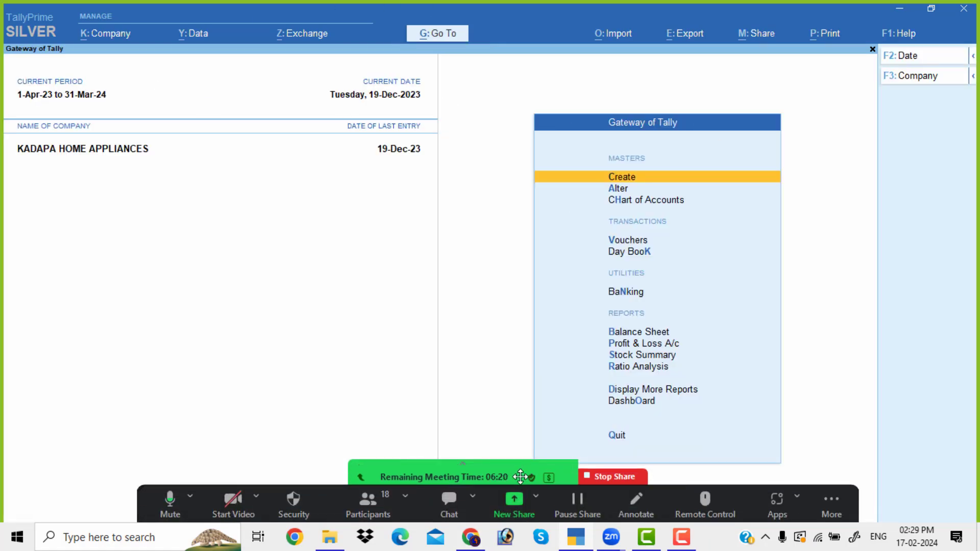
{"action": "left_click_drag", "start_coordinate": [514, 475], "coordinate": [499, 45]}
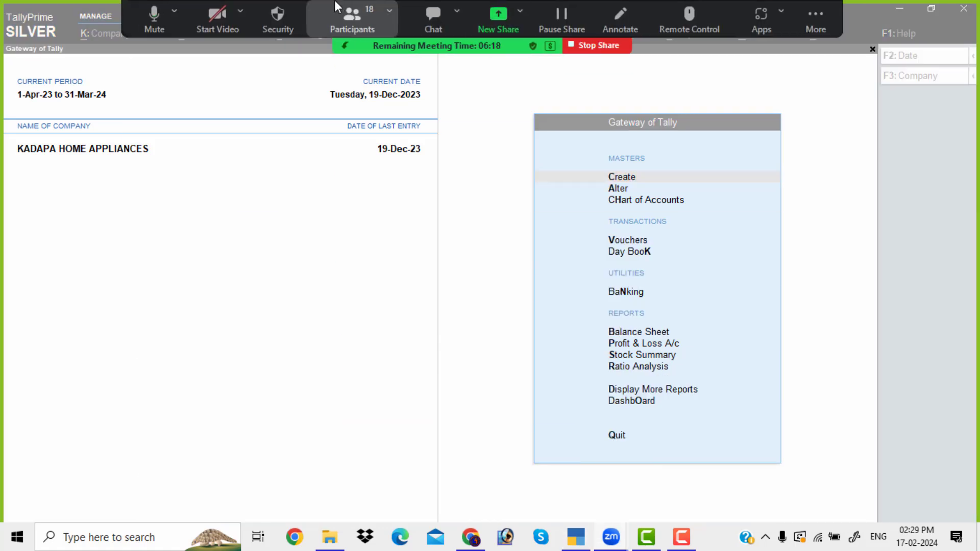
{"action": "left_click", "coordinate": [347, 11]}
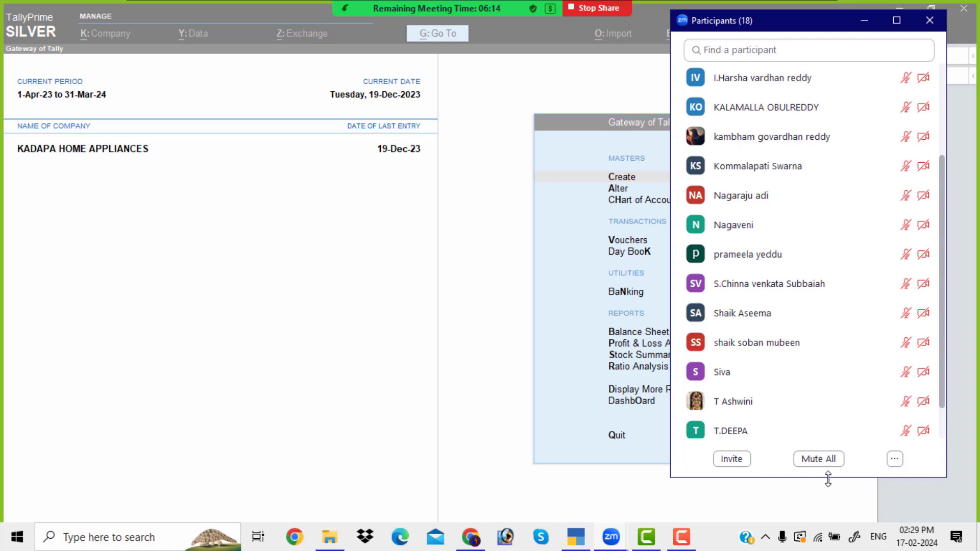
{"action": "left_click_drag", "start_coordinate": [830, 478], "coordinate": [830, 520]}
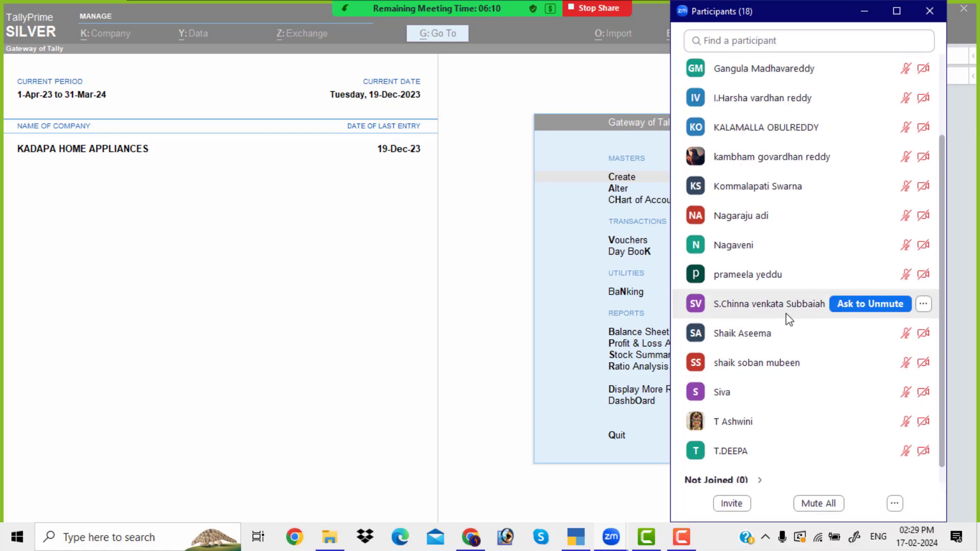
{"action": "scroll", "coordinate": [771, 314], "scroll_direction": "up", "scroll_amount": 3}
{"action": "scroll", "coordinate": [765, 314], "scroll_direction": "up", "scroll_amount": 2}
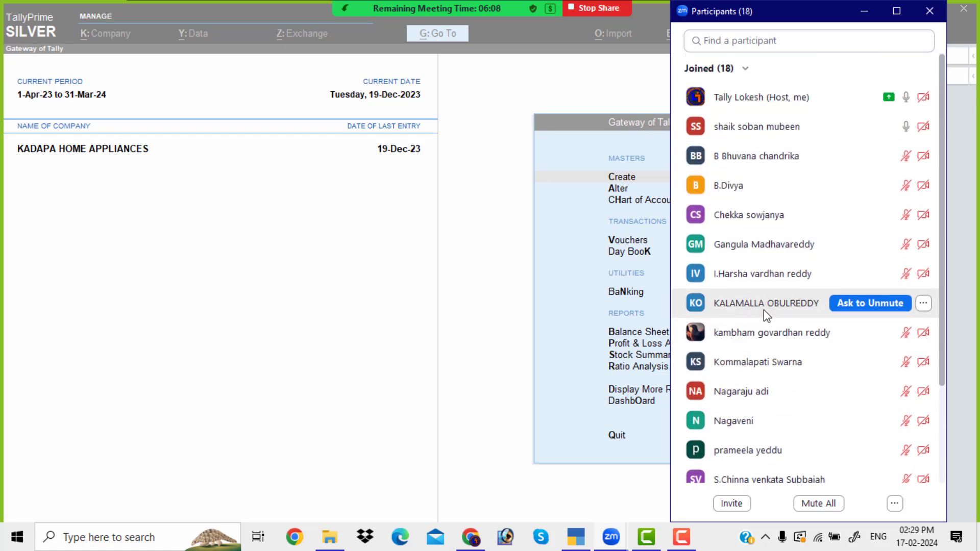
Admit the person in the Zoom waiting room to the meeting.
{"action": "mouse_move", "coordinate": [876, 195]}
{"action": "left_click", "coordinate": [168, 366]}
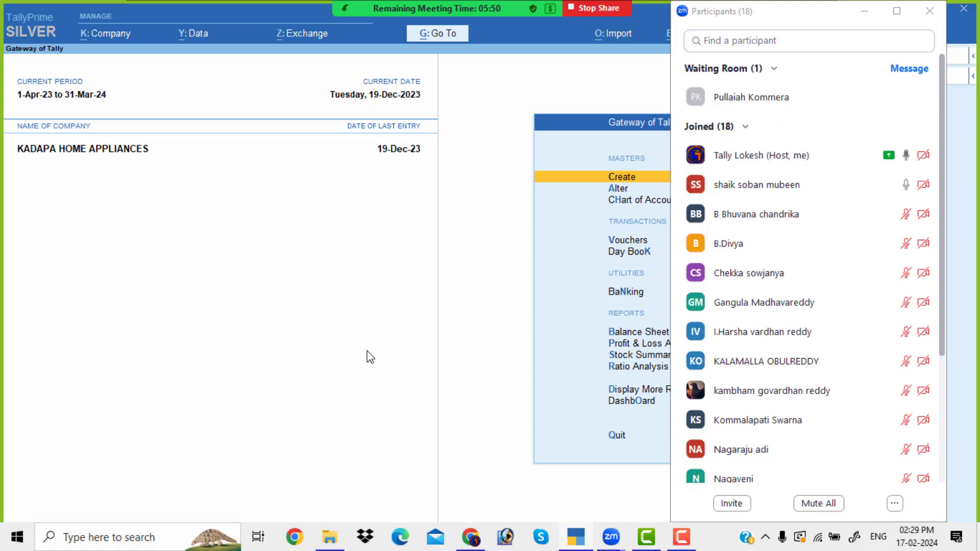
{"action": "left_click", "coordinate": [861, 99]}
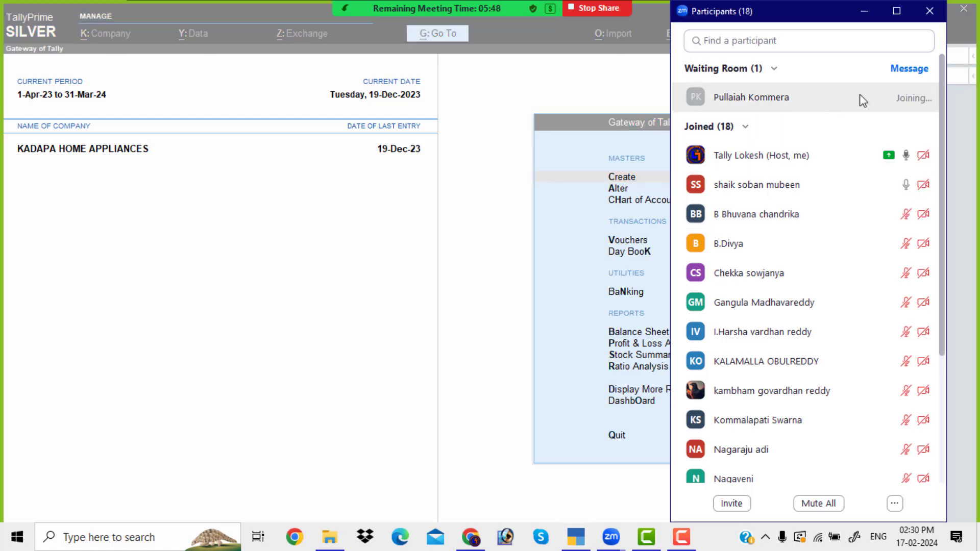